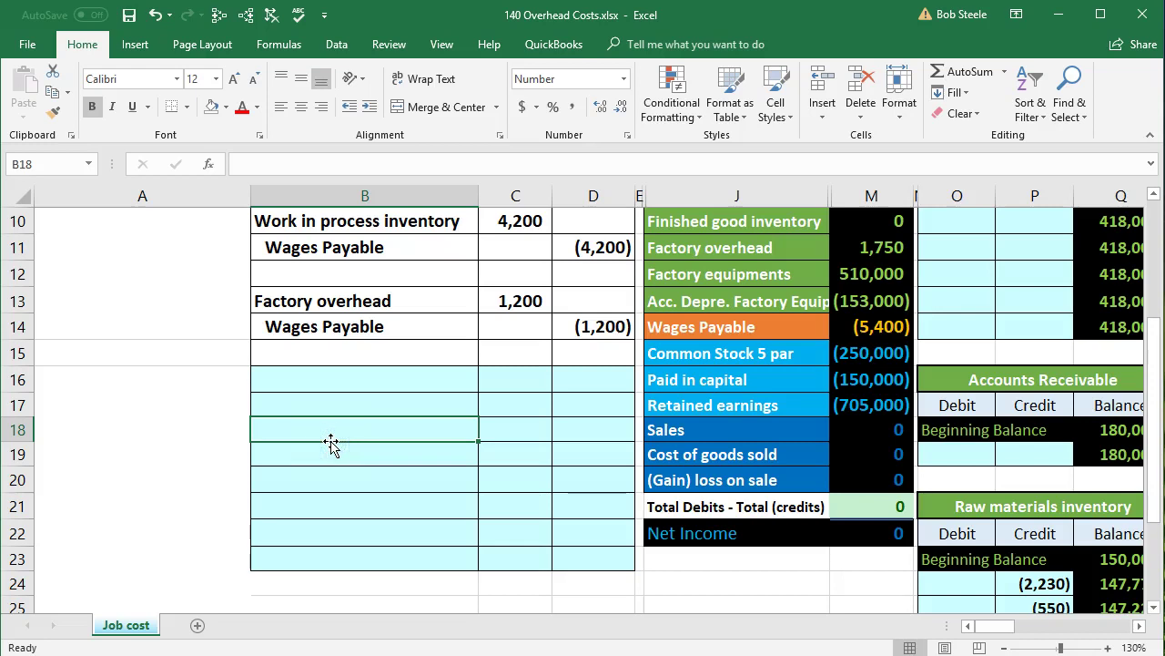
- Check the End Trial Balance column and the cells feeding its debits-minus-credits total
{"action": "scroll", "coordinate": [407, 478], "scroll_direction": "up", "scroll_amount": 2}
{"action": "scroll", "coordinate": [407, 478], "scroll_direction": "up", "scroll_amount": 2}
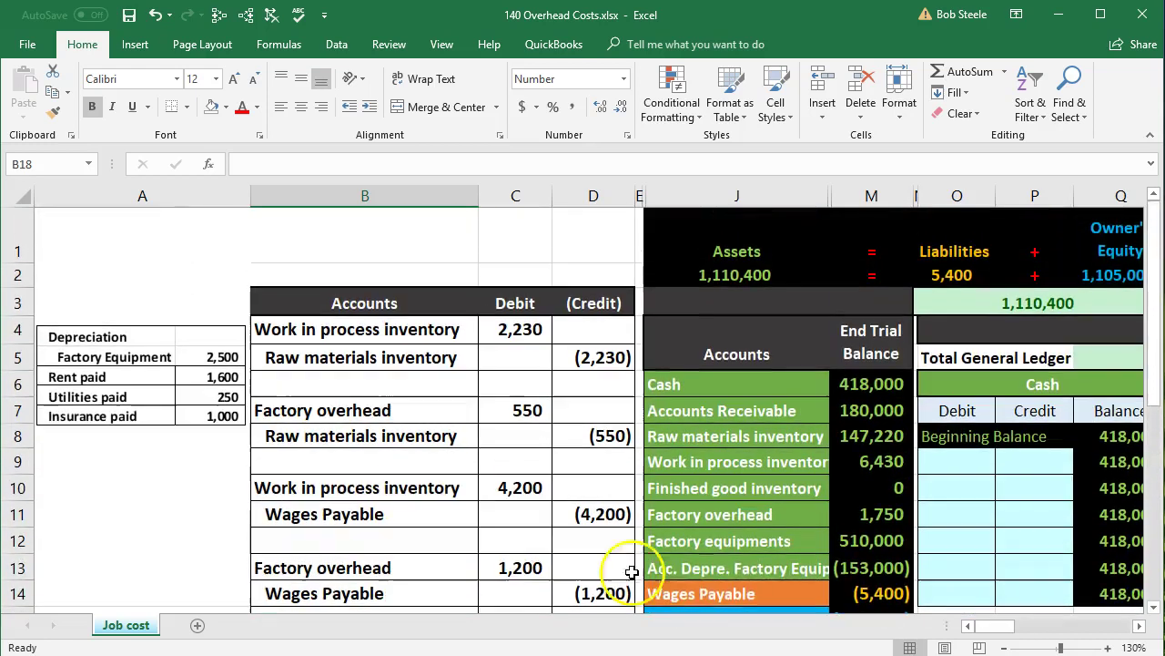
{"action": "left_click_drag", "start_coordinate": [983, 626], "coordinate": [996, 627]}
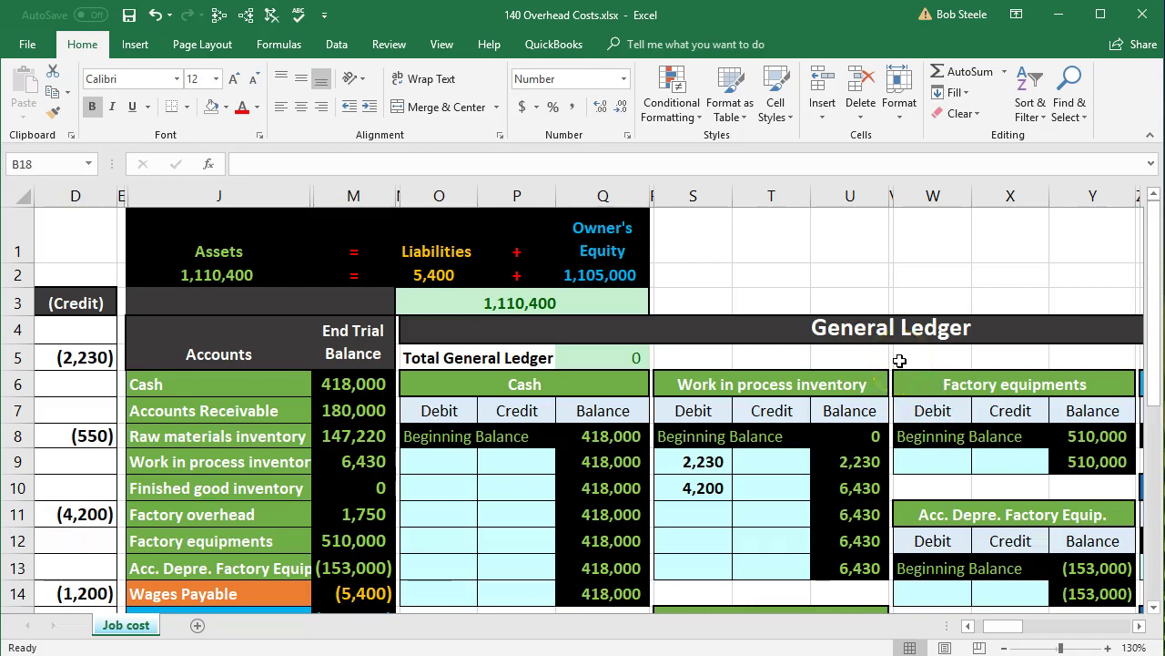
{"action": "left_click", "coordinate": [362, 340]}
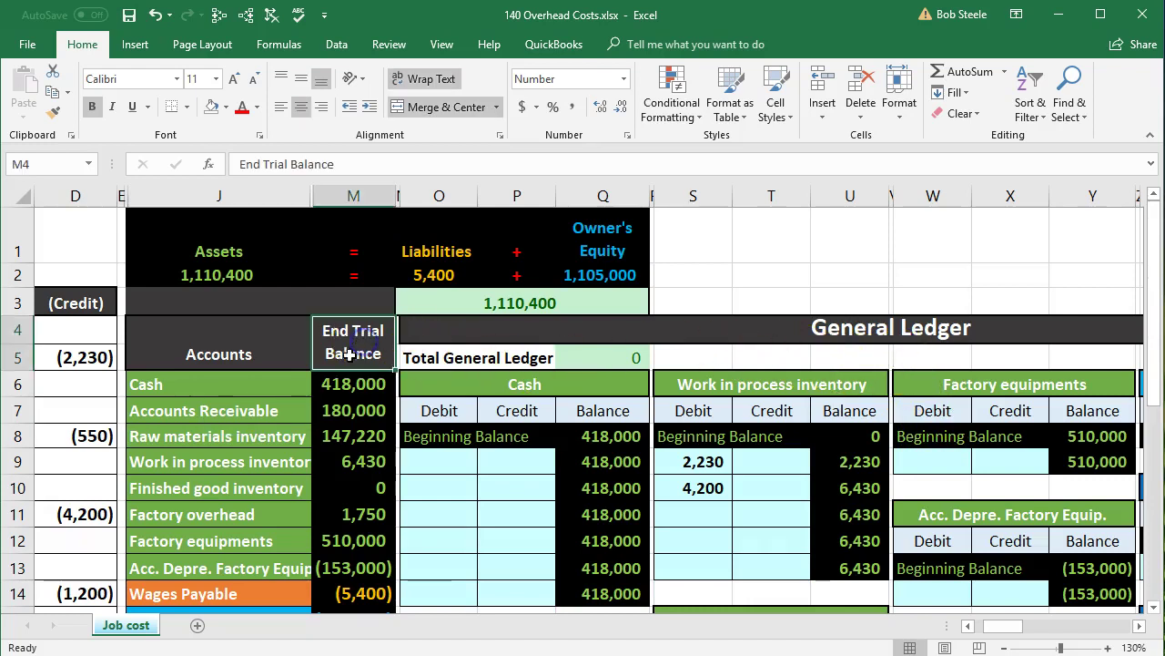
{"action": "scroll", "coordinate": [278, 431], "scroll_direction": "down", "scroll_amount": 1}
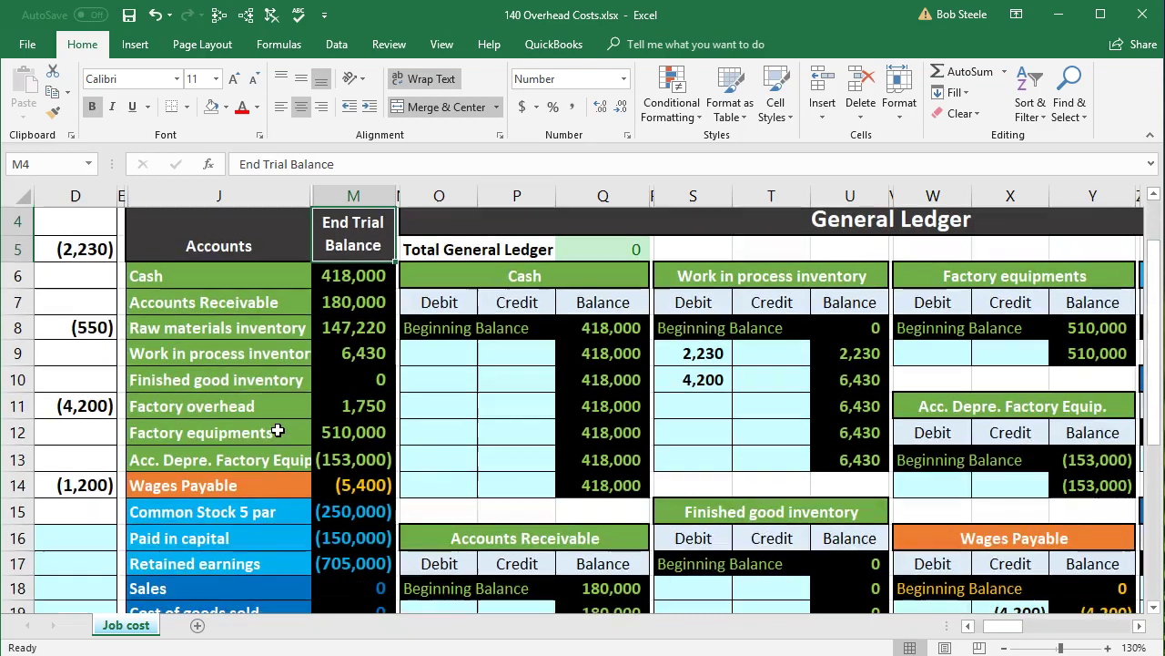
{"action": "left_click_drag", "start_coordinate": [240, 278], "coordinate": [360, 547]}
{"action": "scroll", "coordinate": [360, 548], "scroll_direction": "down", "scroll_amount": 1}
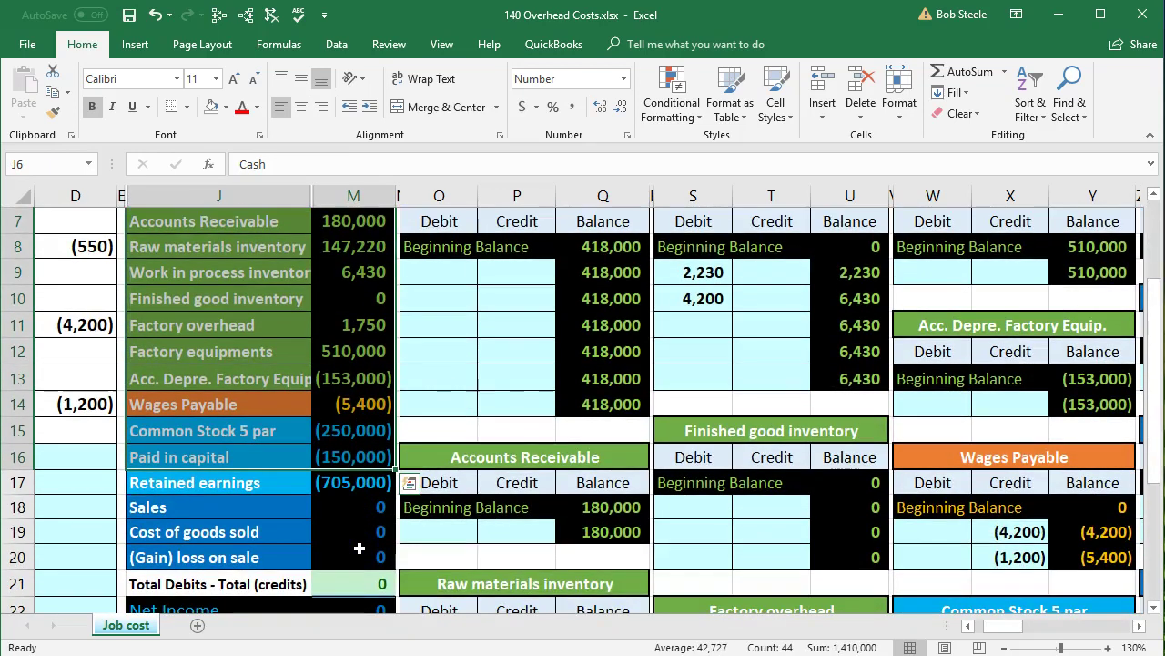
{"action": "scroll", "coordinate": [359, 547], "scroll_direction": "down", "scroll_amount": 1}
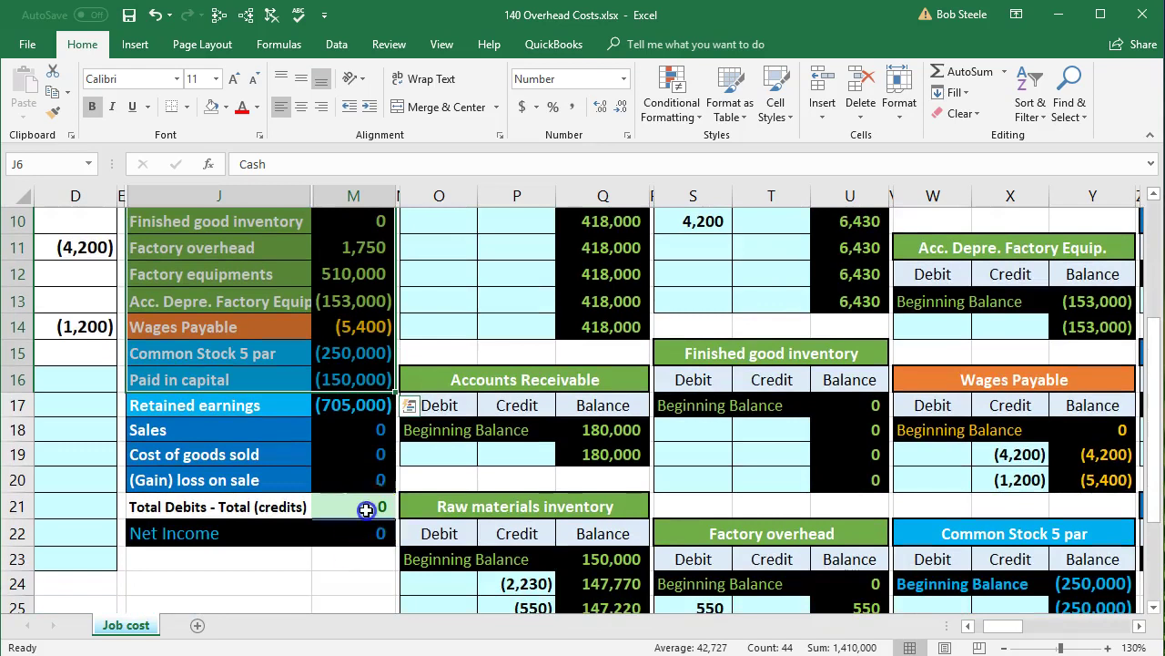
{"action": "left_click", "coordinate": [364, 508]}
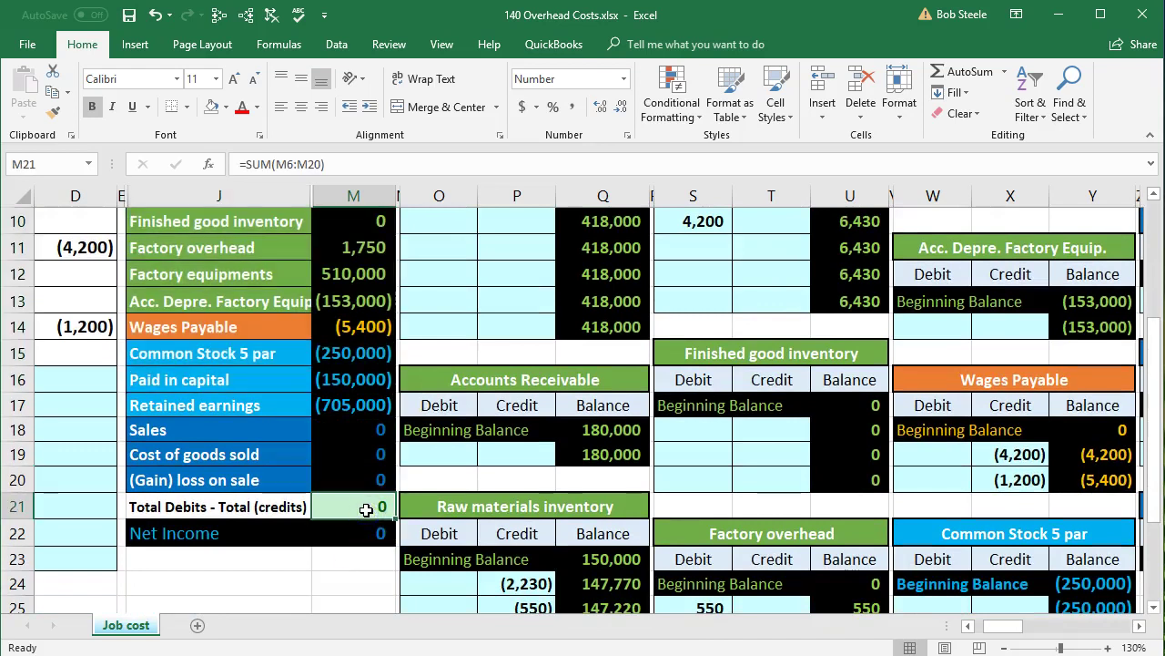
{"action": "double_click", "coordinate": [364, 508]}
{"action": "key", "text": "Return"}
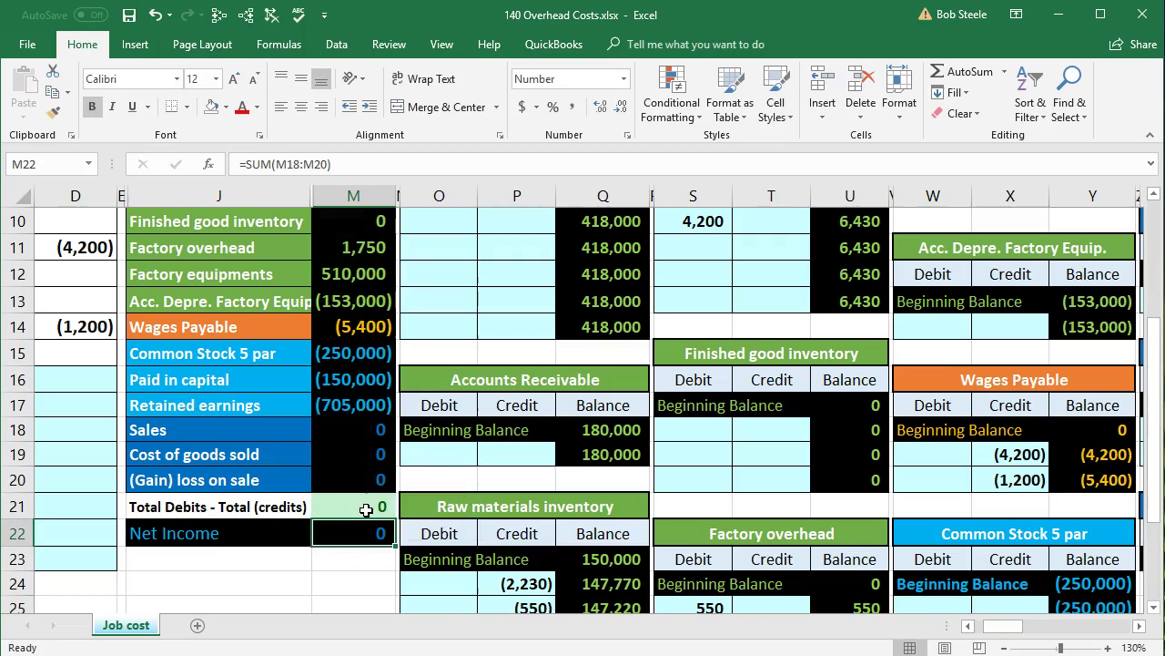
- Review the depreciation and equipment accounts and the Sales, inventory and Factory overhead balance links
{"action": "left_click", "coordinate": [969, 625]}
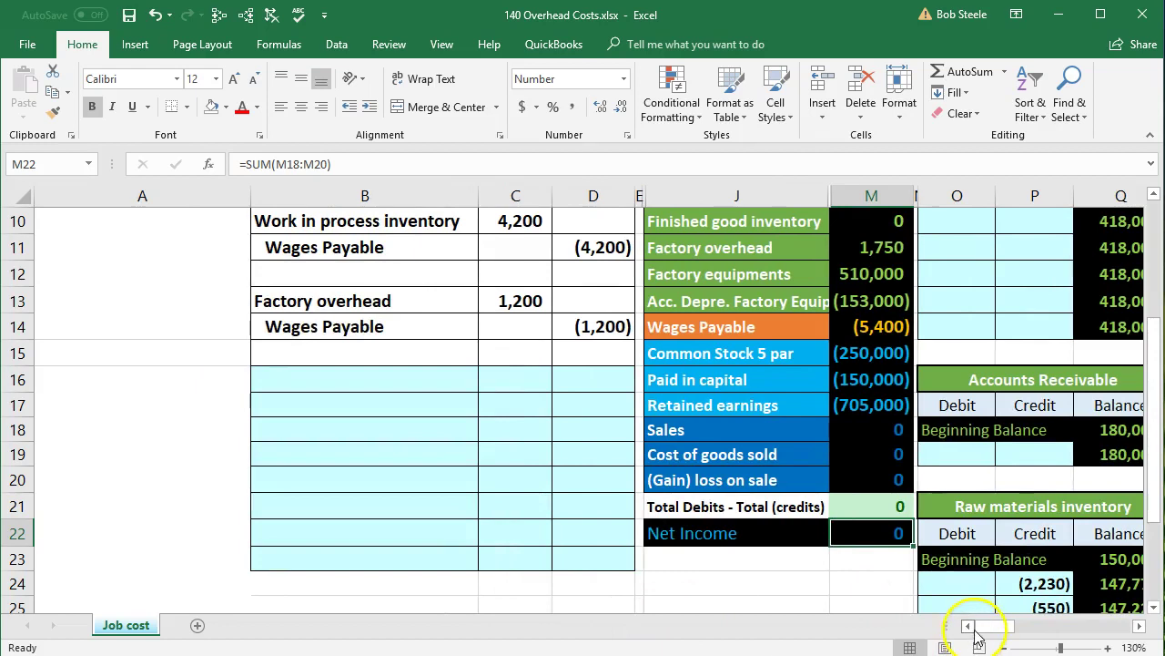
{"action": "scroll", "coordinate": [312, 569], "scroll_direction": "up", "scroll_amount": 3}
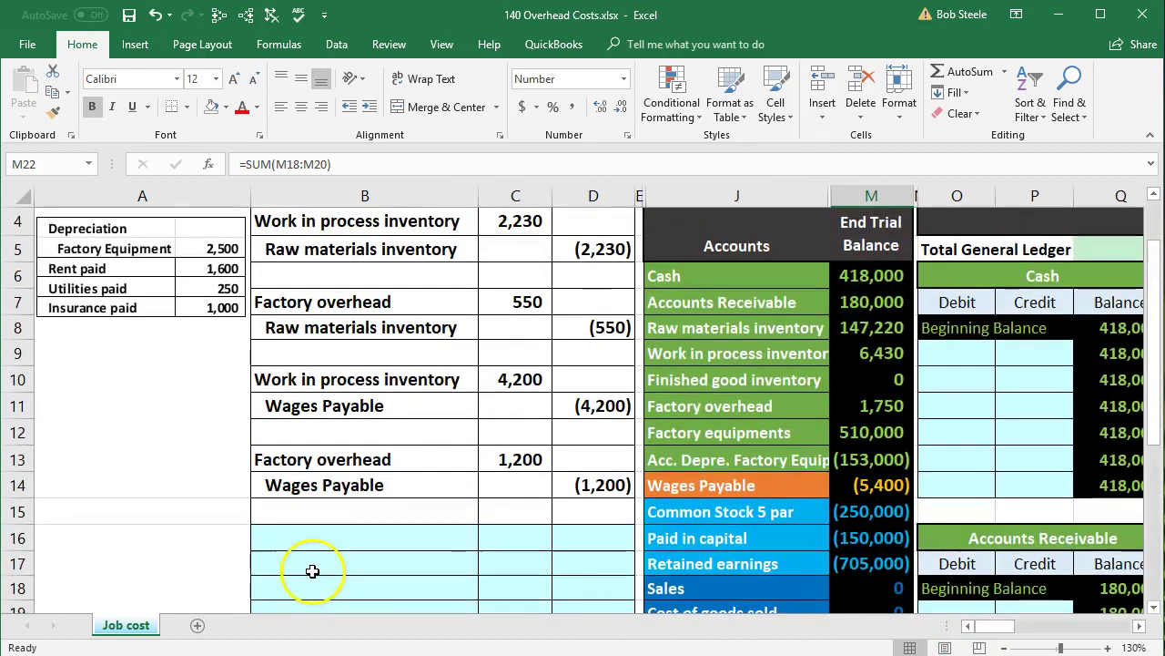
{"action": "scroll", "coordinate": [312, 572], "scroll_direction": "up", "scroll_amount": 1}
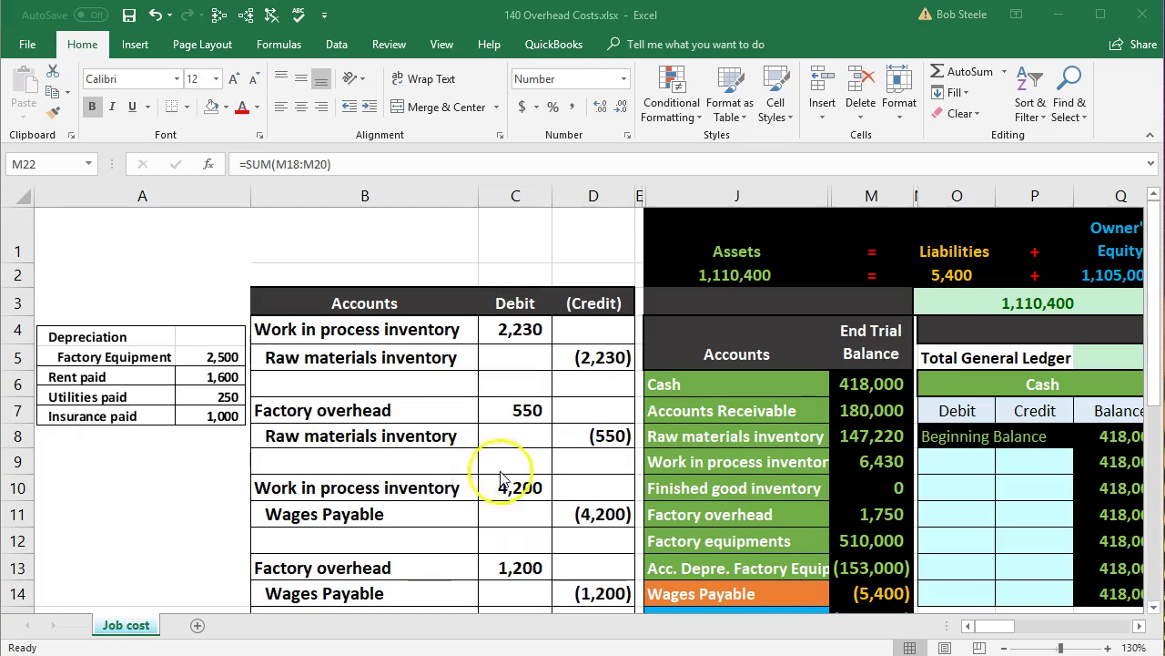
{"action": "scroll", "coordinate": [705, 486], "scroll_direction": "down", "scroll_amount": 1}
{"action": "scroll", "coordinate": [702, 519], "scroll_direction": "down", "scroll_amount": 1}
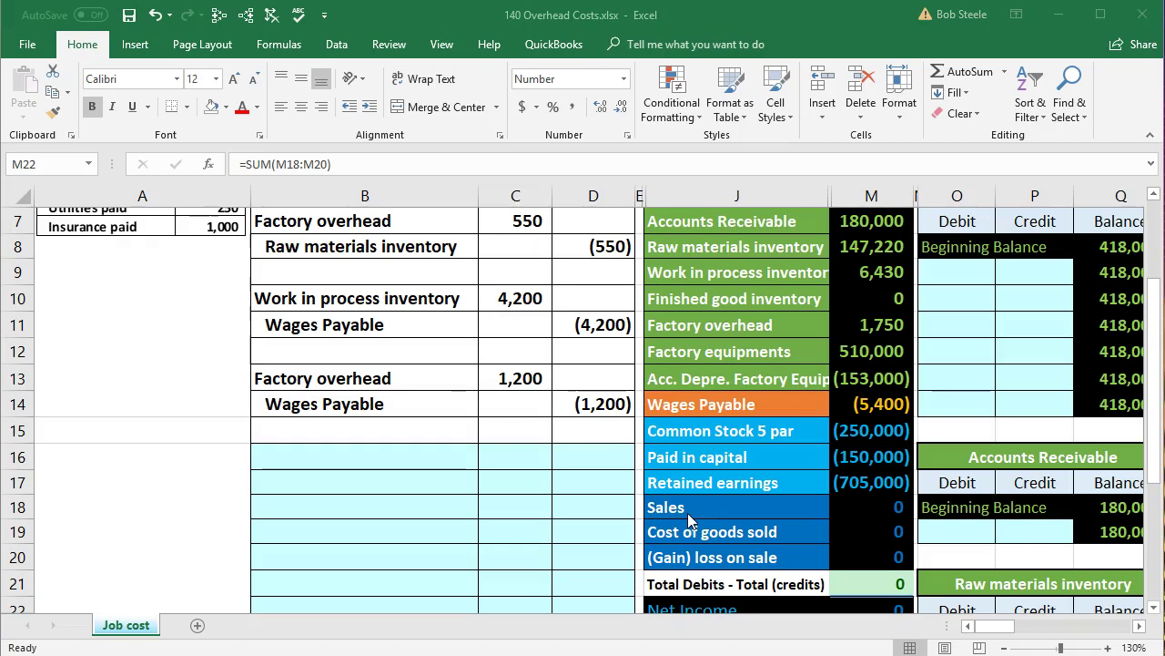
{"action": "scroll", "coordinate": [687, 513], "scroll_direction": "up", "scroll_amount": 1}
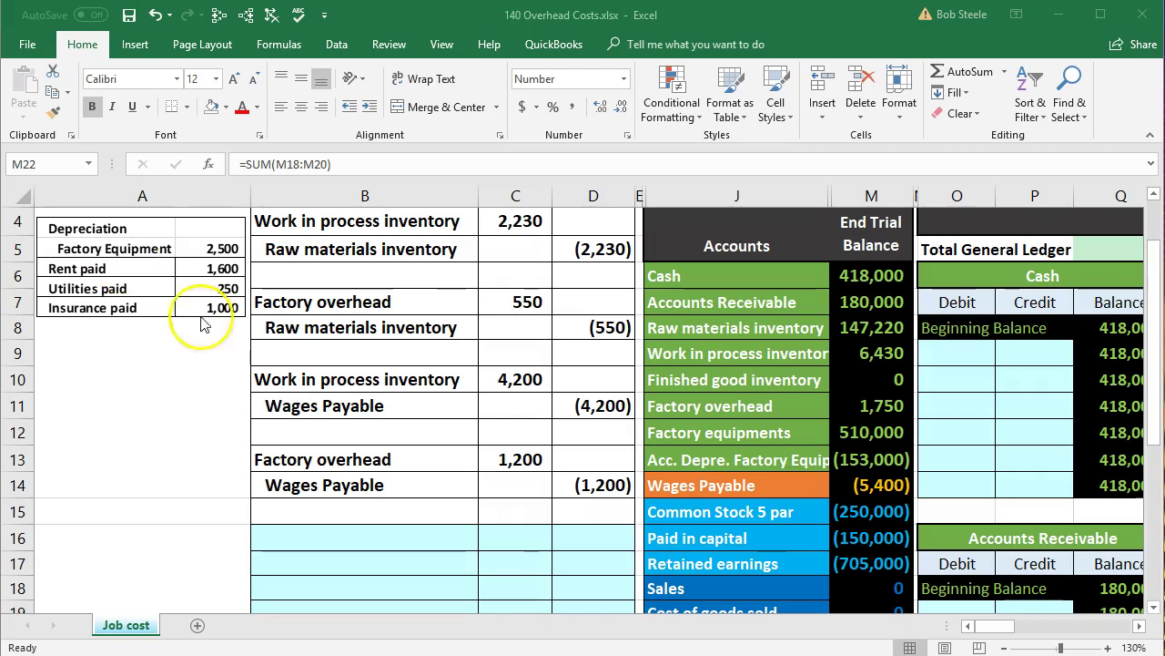
{"action": "left_click", "coordinate": [706, 456]}
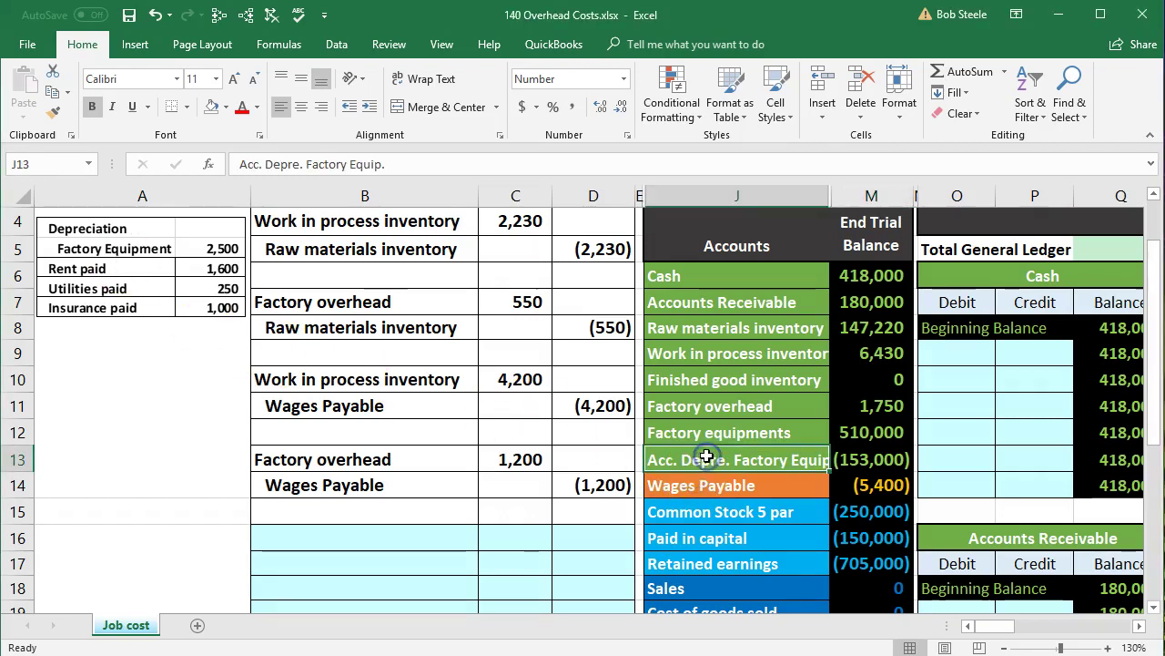
{"action": "left_click", "coordinate": [815, 435]}
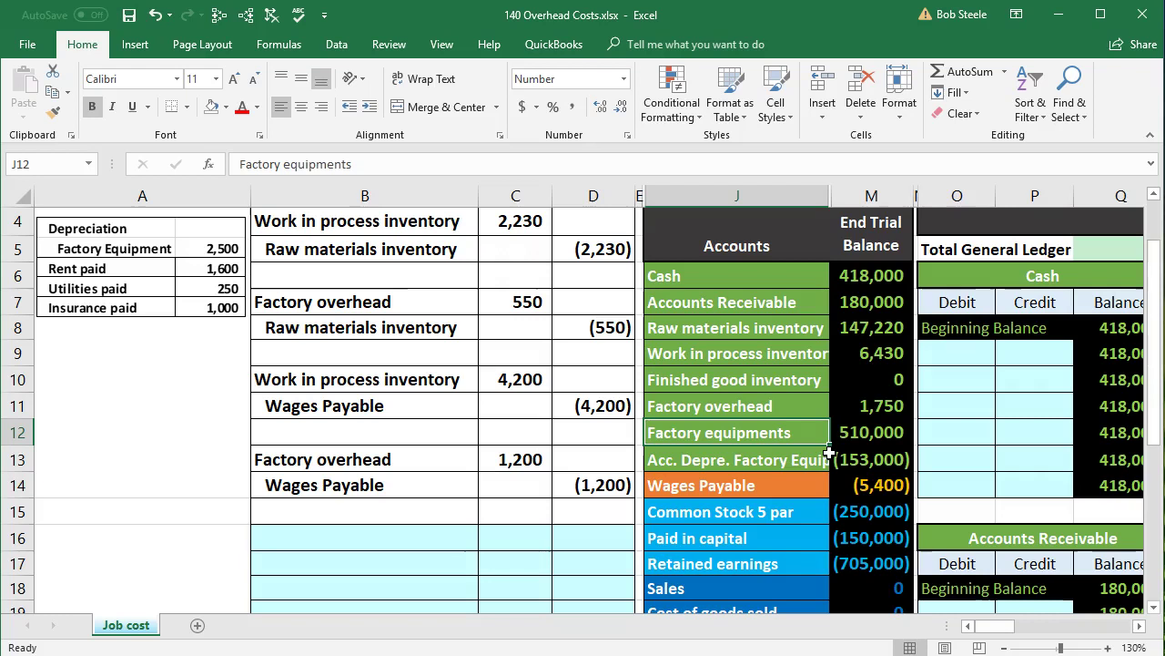
{"action": "scroll", "coordinate": [830, 452], "scroll_direction": "down", "scroll_amount": 1}
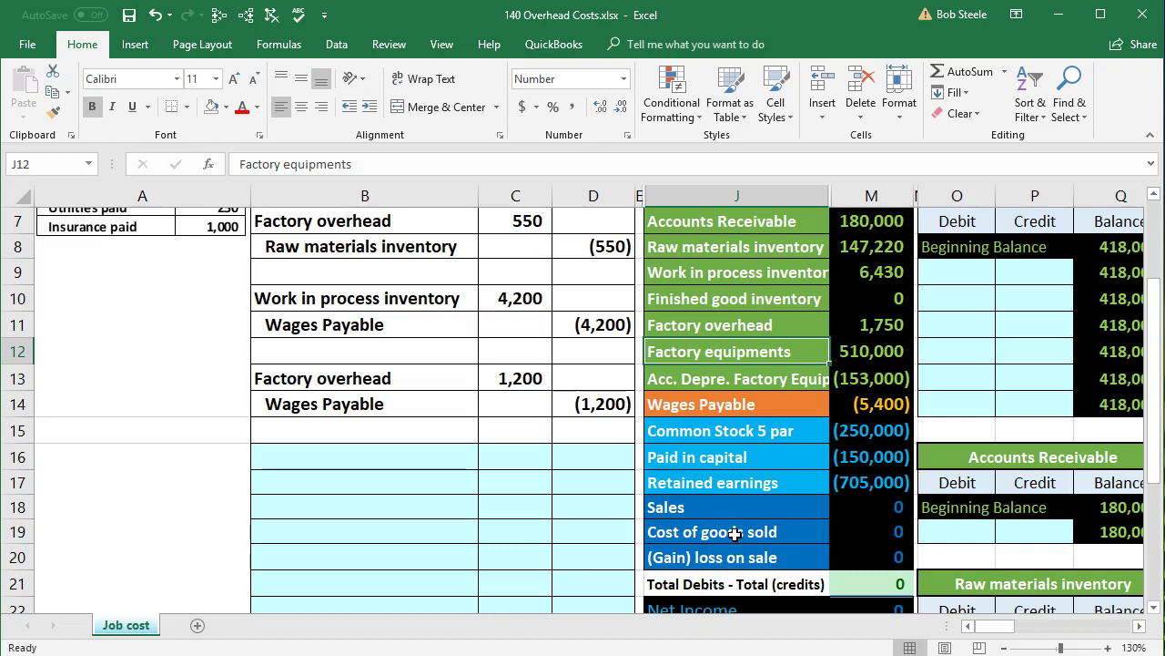
{"action": "left_click", "coordinate": [847, 516]}
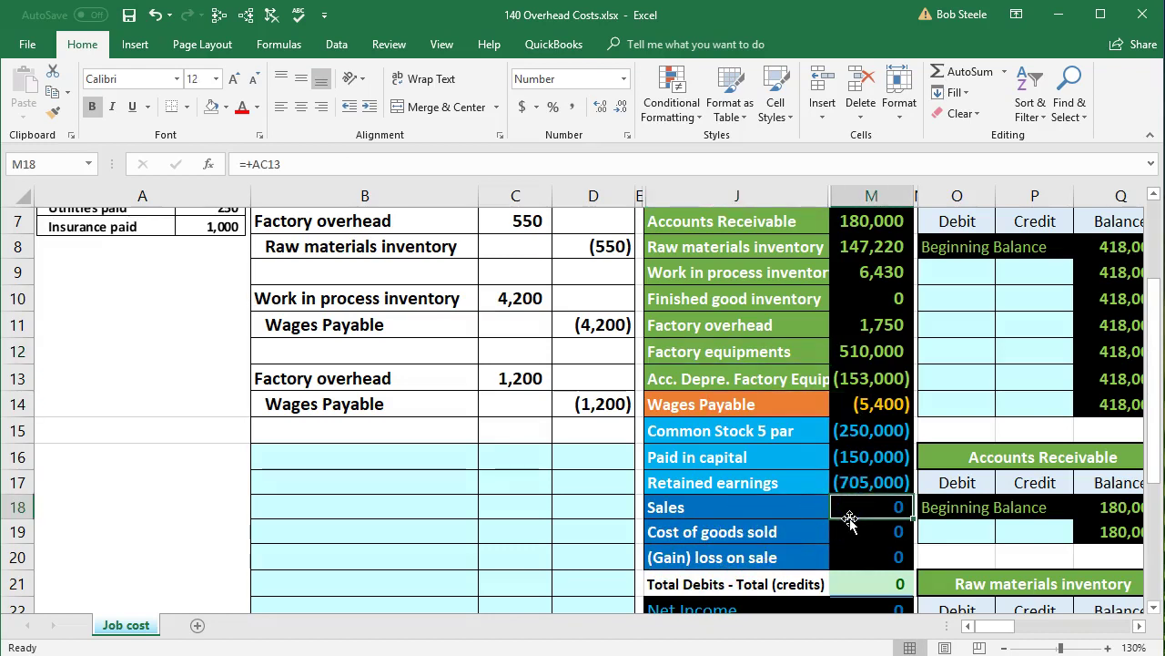
{"action": "left_click", "coordinate": [858, 273]}
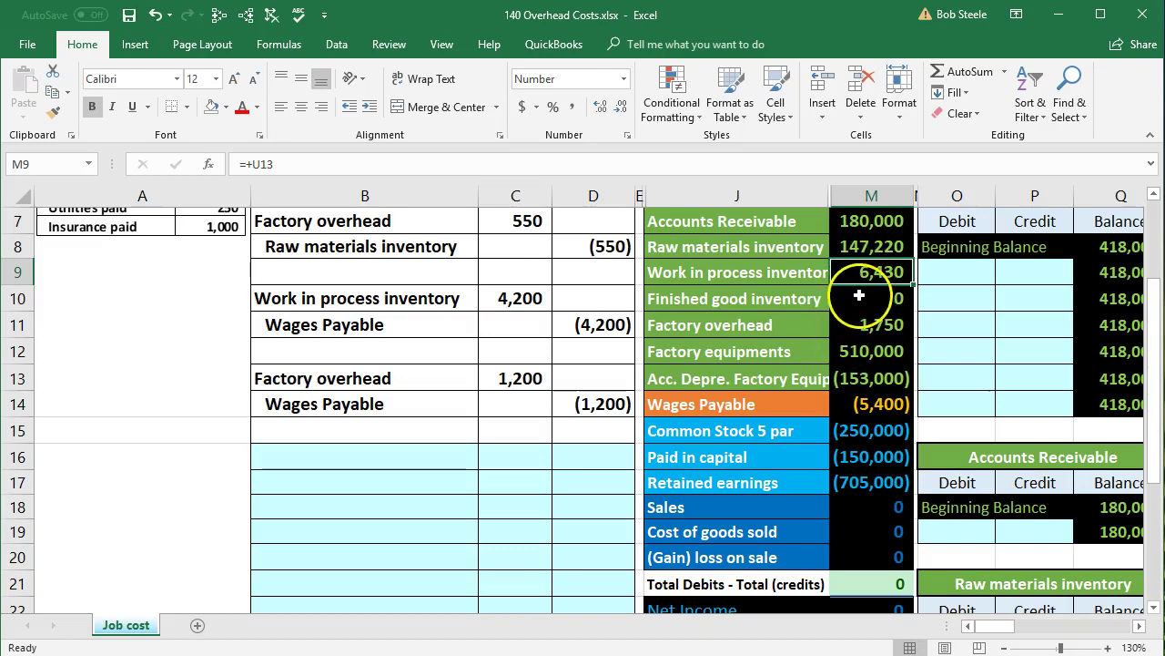
{"action": "left_click", "coordinate": [856, 297]}
{"action": "left_click", "coordinate": [864, 321]}
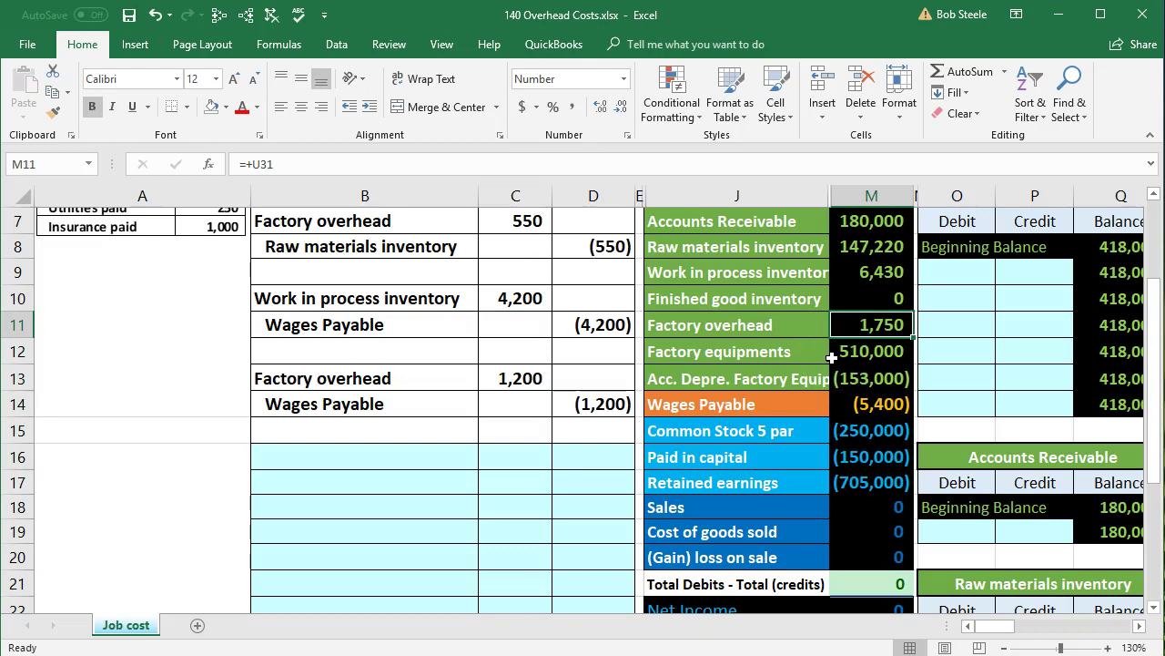
- Paste the Acc. Depre. Factory Equip. account name as a value into B17
{"action": "left_click", "coordinate": [779, 377]}
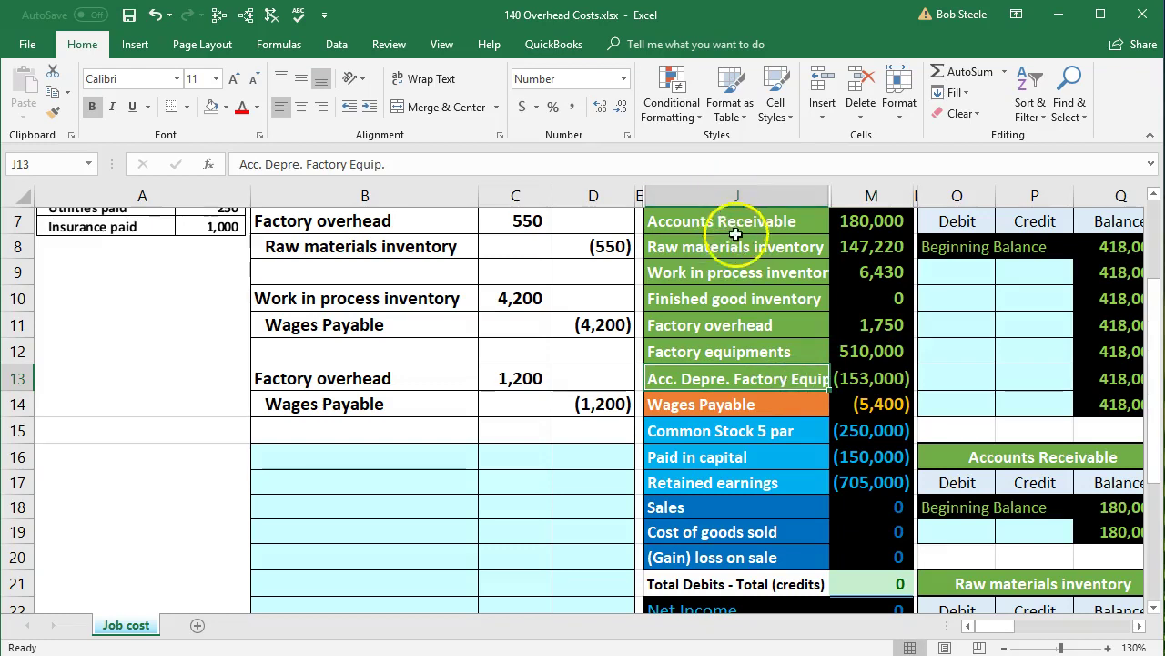
{"action": "right_click", "coordinate": [738, 377]}
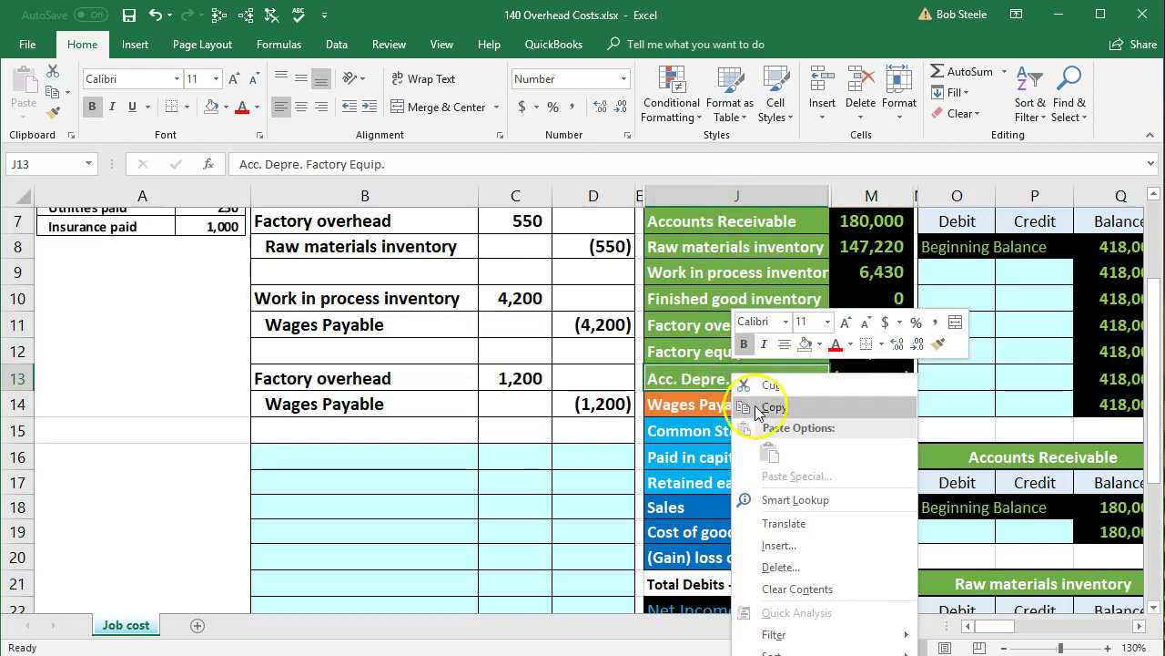
{"action": "left_click", "coordinate": [756, 407]}
{"action": "left_click", "coordinate": [272, 479]}
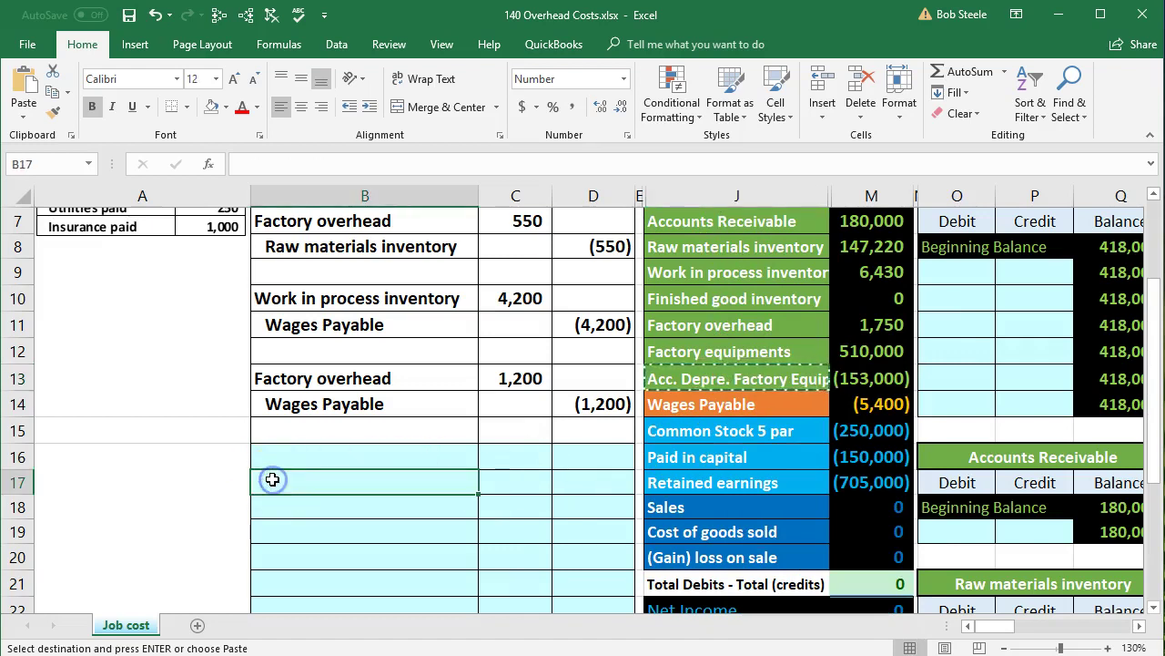
{"action": "right_click", "coordinate": [272, 480]}
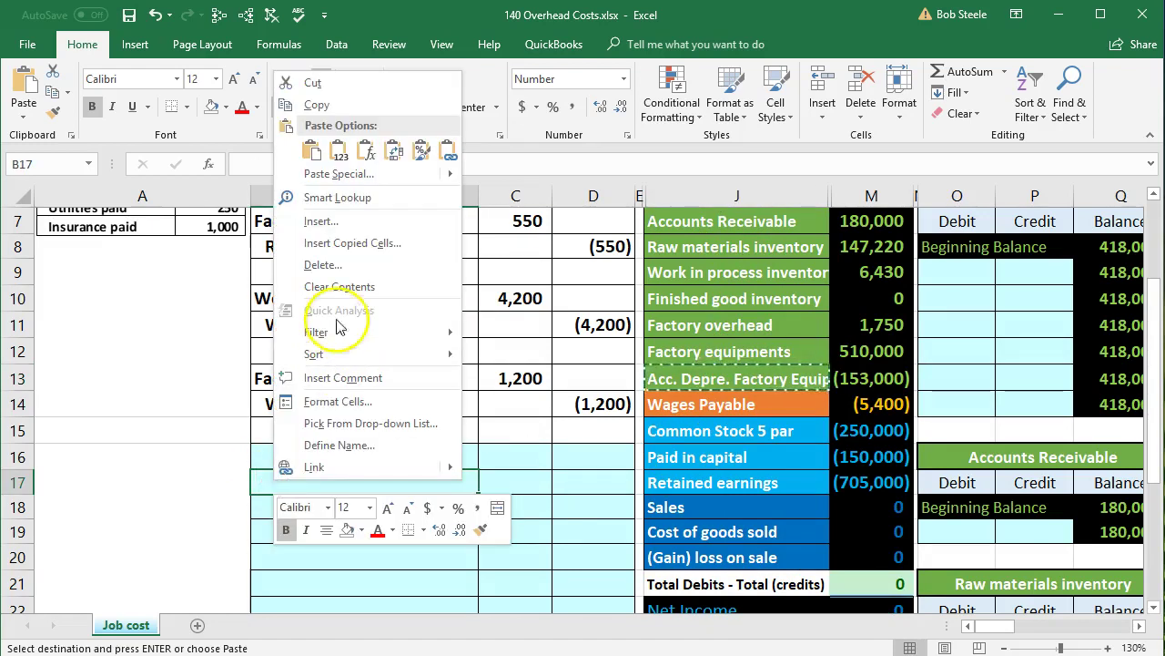
{"action": "left_click", "coordinate": [338, 151]}
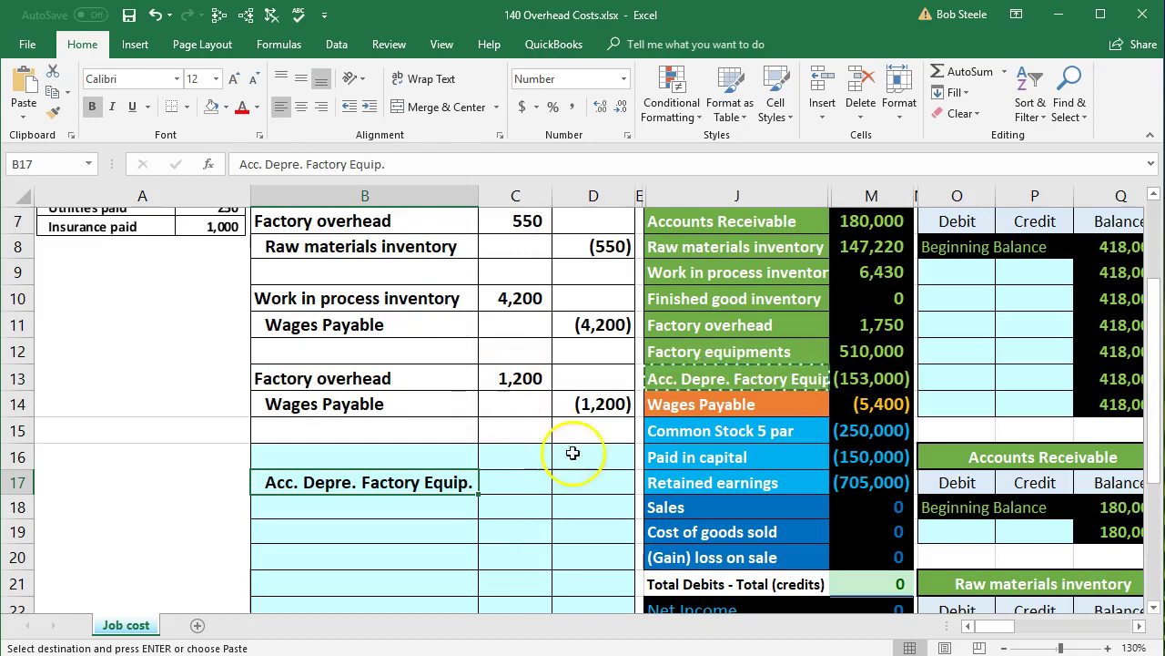
- Enter the -2500 credit in D17 and the matching =-D17 debit in C16
{"action": "left_click", "coordinate": [593, 482]}
{"action": "scroll", "coordinate": [593, 485], "scroll_direction": "up", "scroll_amount": 1}
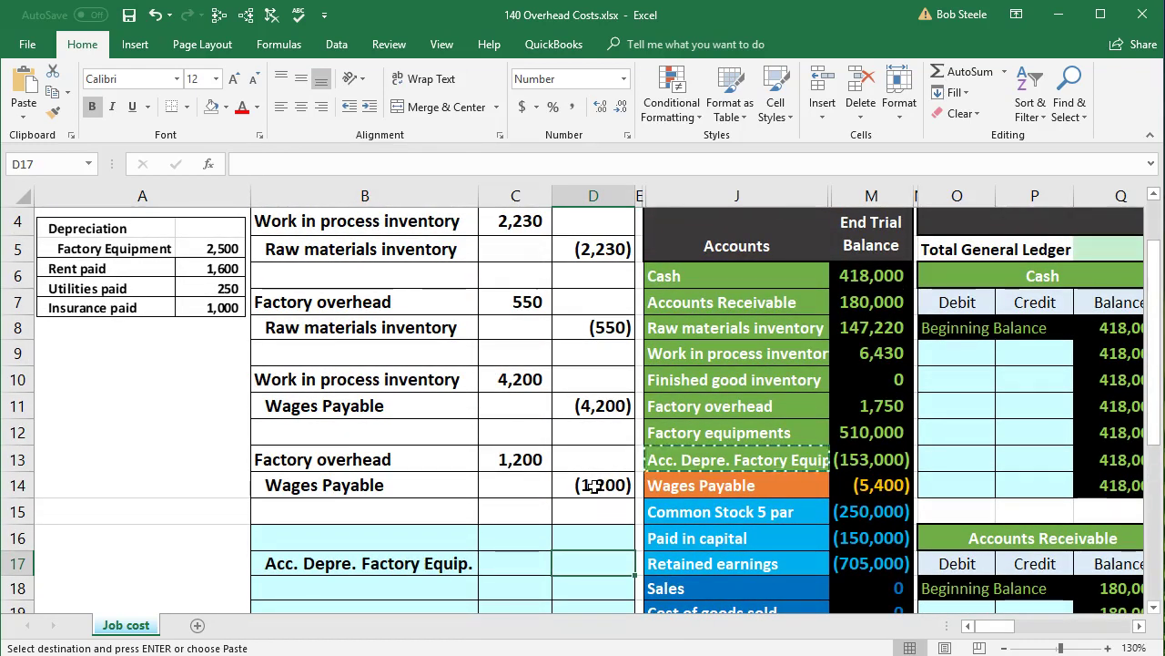
{"action": "type", "text": "-"}
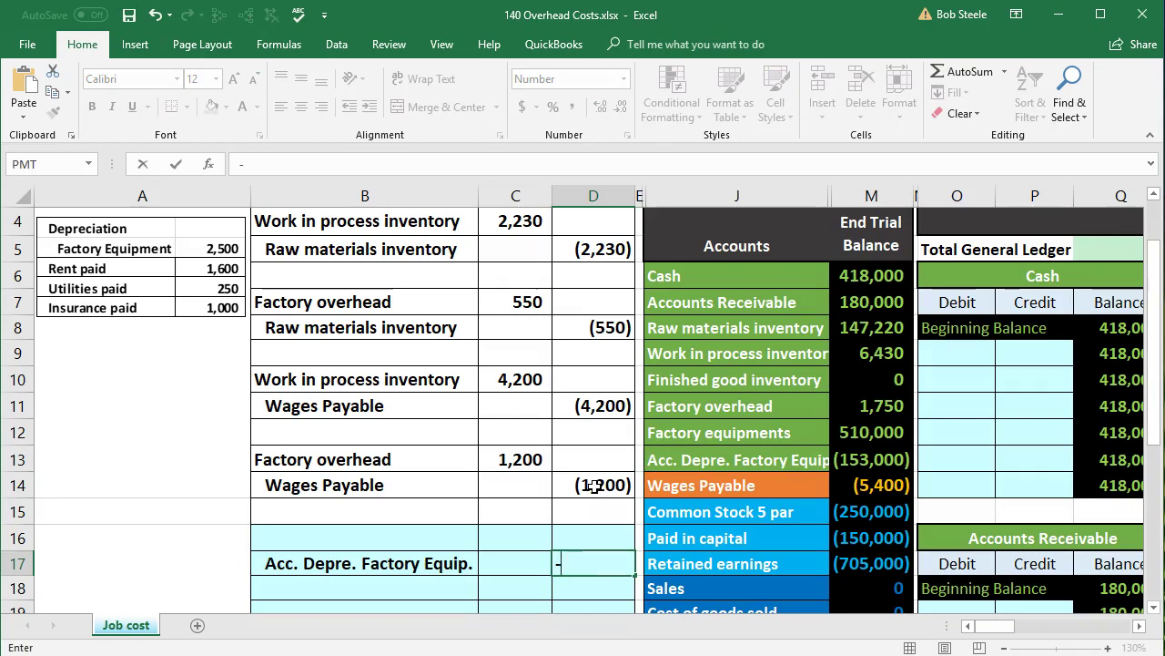
{"action": "type", "text": "2500"}
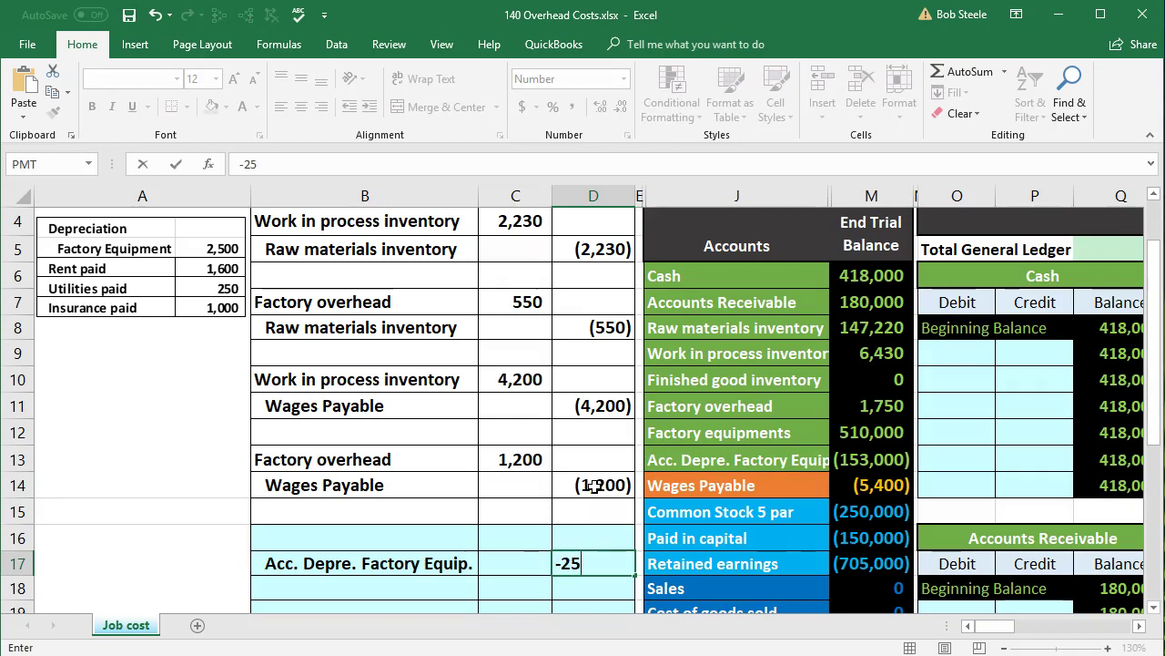
{"action": "key", "text": "Return"}
{"action": "key", "text": "Up"}
{"action": "key", "text": "Up"}
{"action": "key", "text": "Left"}
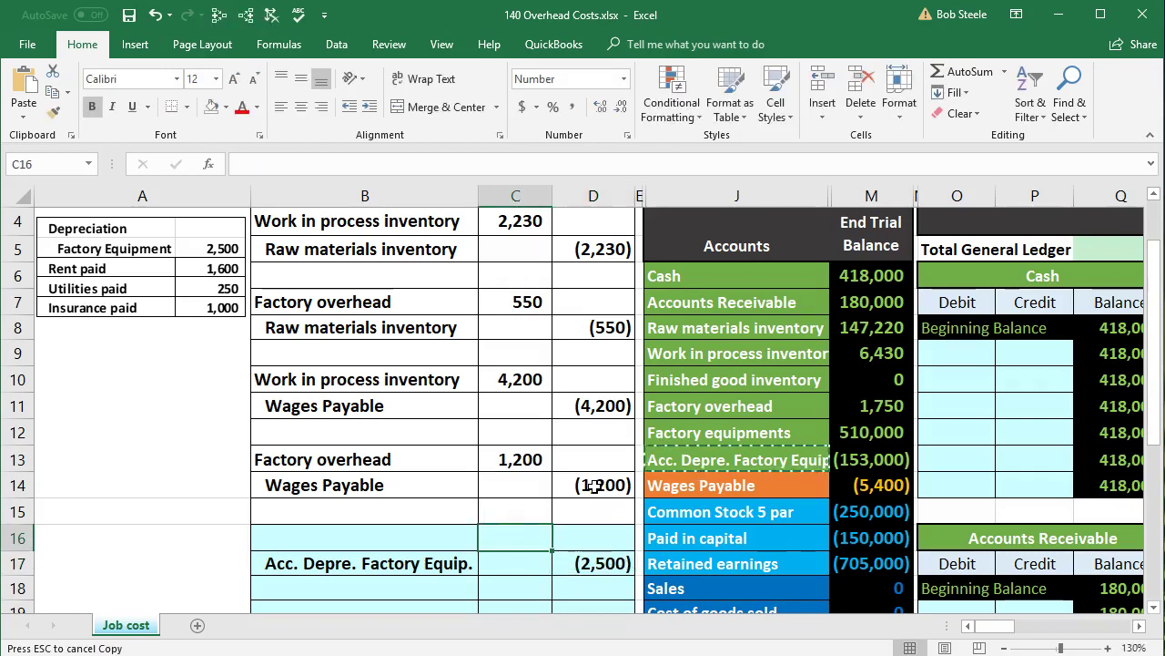
{"action": "type", "text": "-"}
{"action": "key", "text": "Down"}
{"action": "key", "text": "Right"}
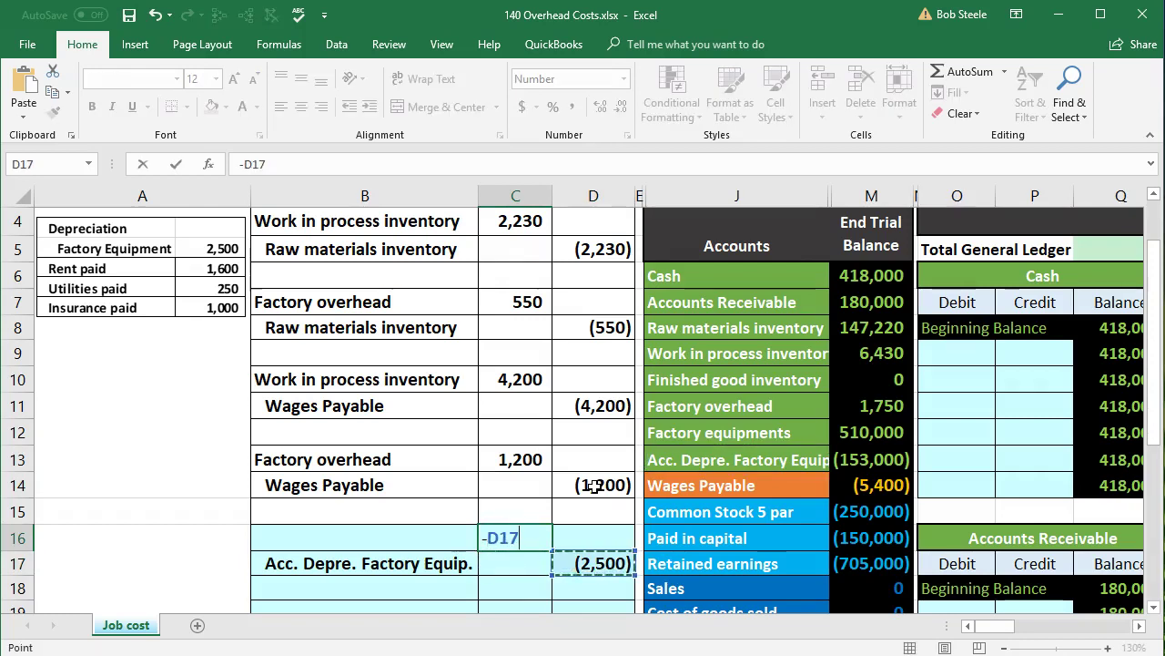
{"action": "key", "text": "Return"}
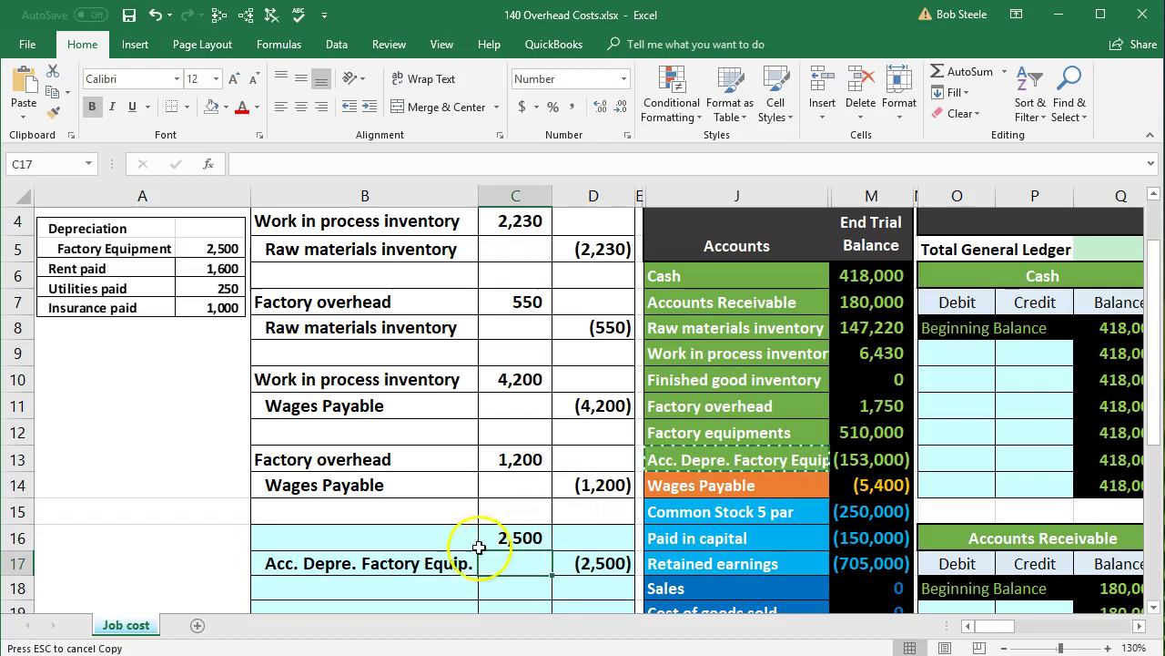
{"action": "left_click", "coordinate": [437, 539]}
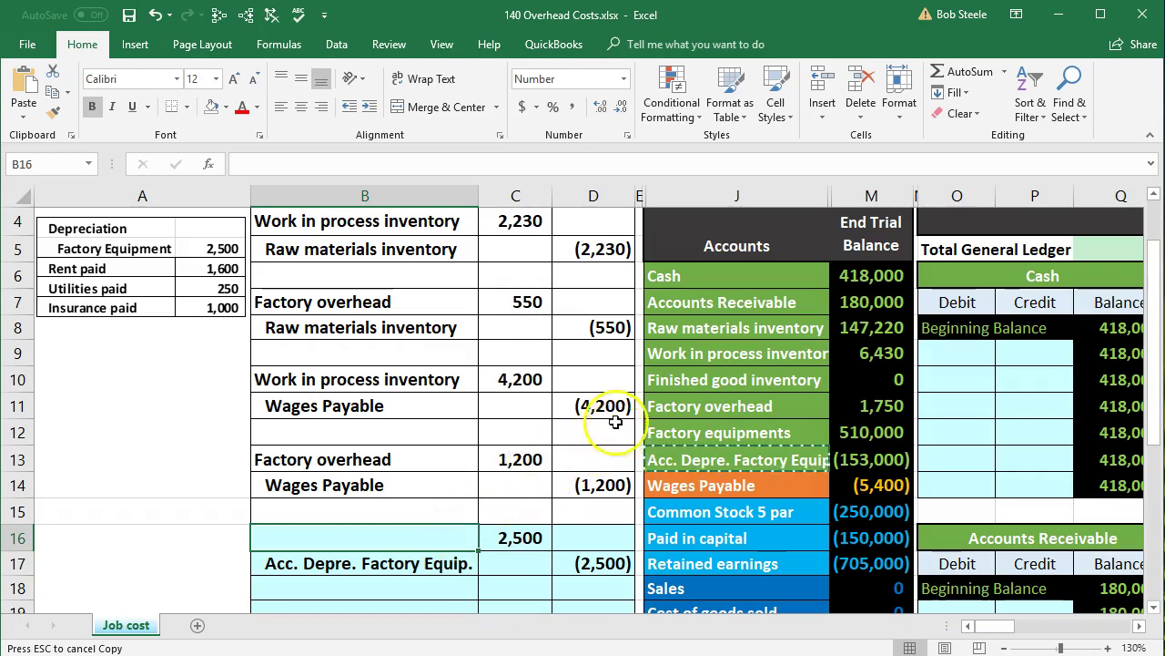
- Copy Factory overhead from the trial balance and paste it as a value into B16
{"action": "left_click", "coordinate": [652, 357]}
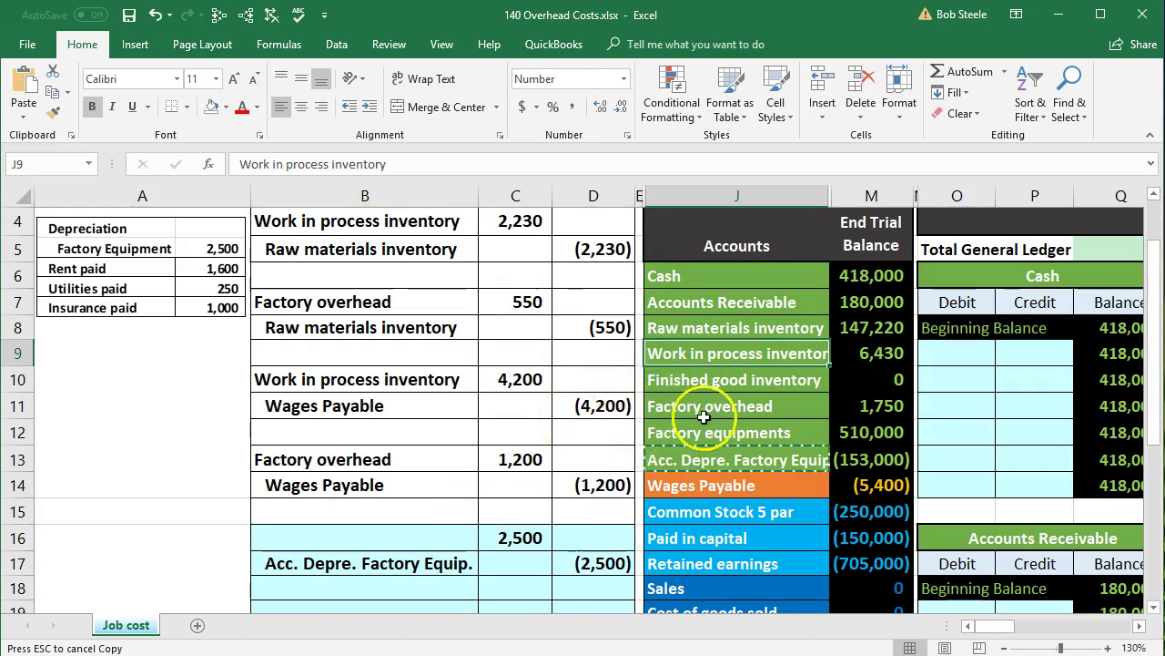
{"action": "left_click", "coordinate": [791, 407]}
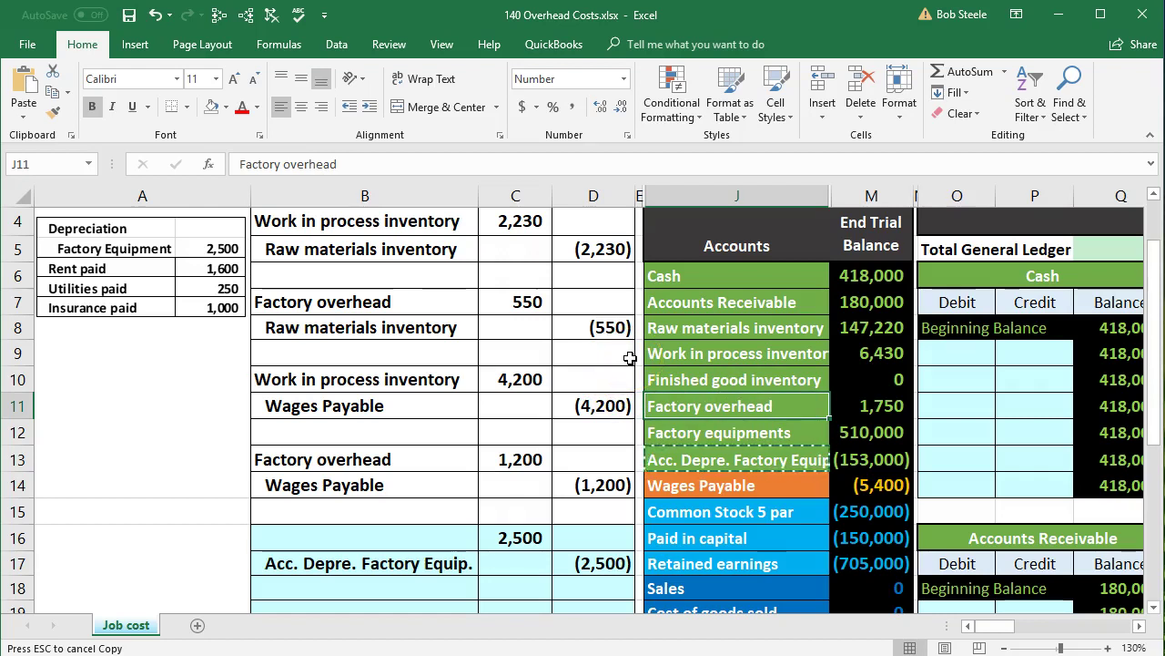
{"action": "right_click", "coordinate": [779, 409]}
{"action": "left_click", "coordinate": [847, 444]}
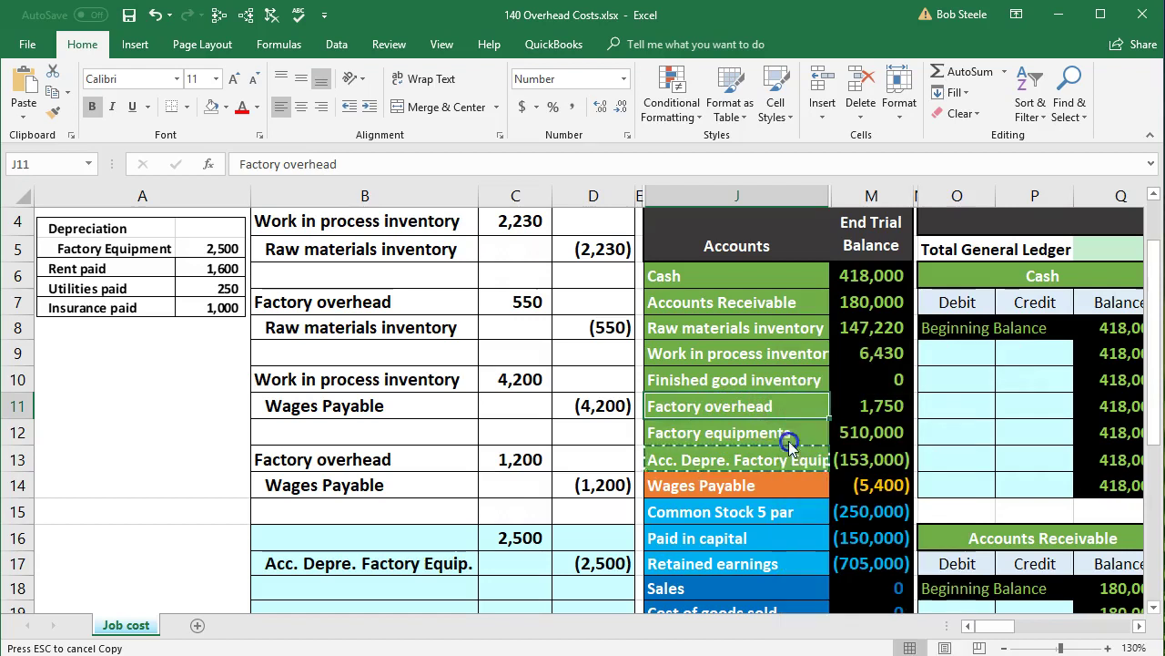
{"action": "left_click", "coordinate": [410, 540]}
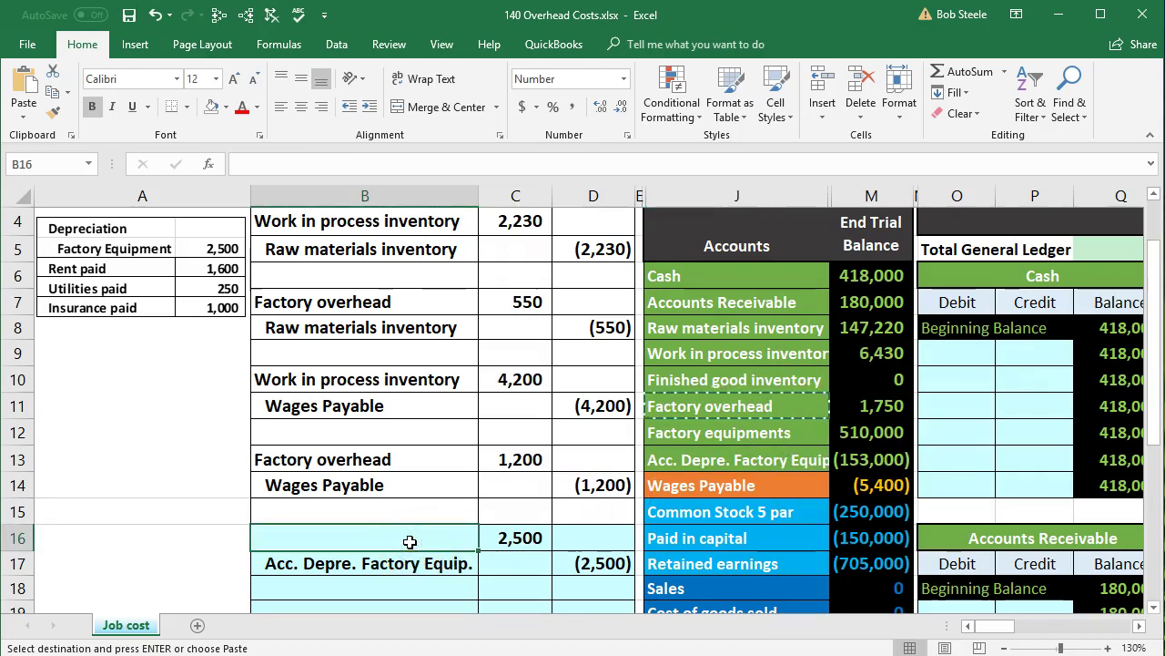
{"action": "right_click", "coordinate": [410, 542]}
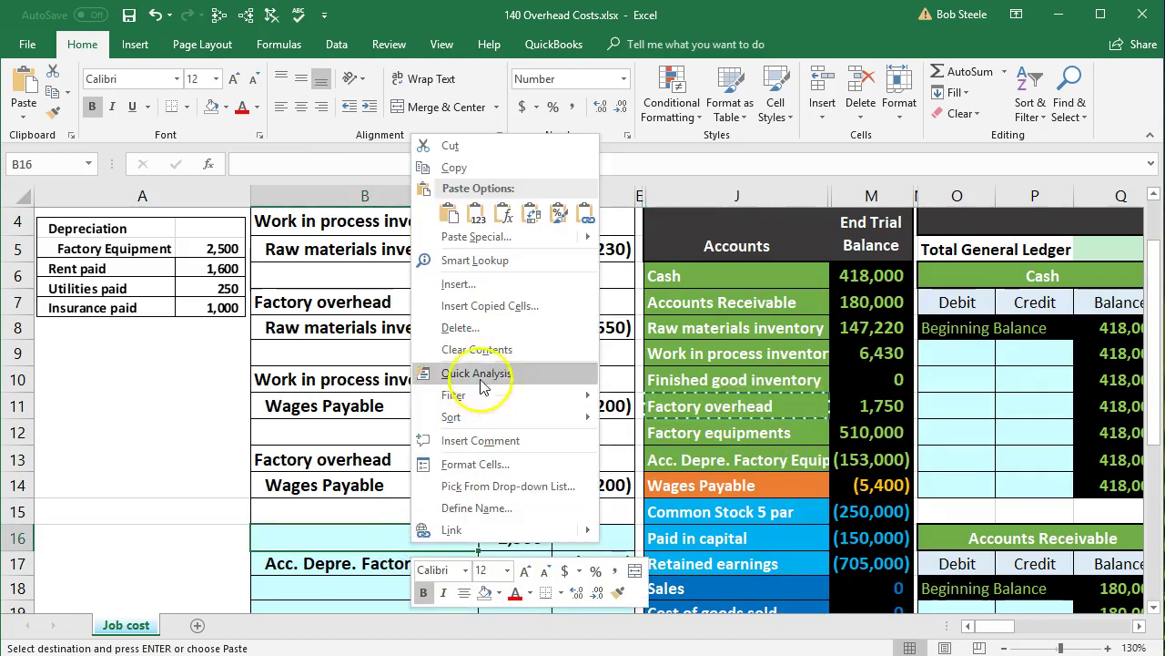
{"action": "left_click", "coordinate": [476, 215]}
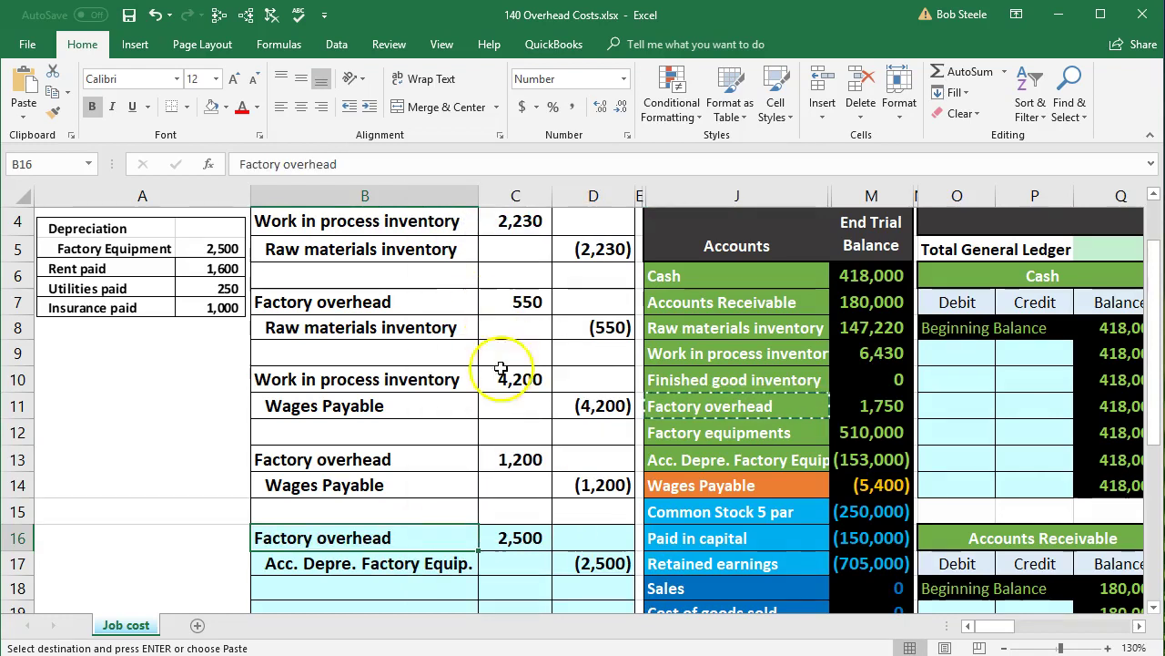
- Select the B16:C16 debit line and copy the Factory overhead trial balance row J11:M11
{"action": "scroll", "coordinate": [519, 539], "scroll_direction": "down", "scroll_amount": 1}
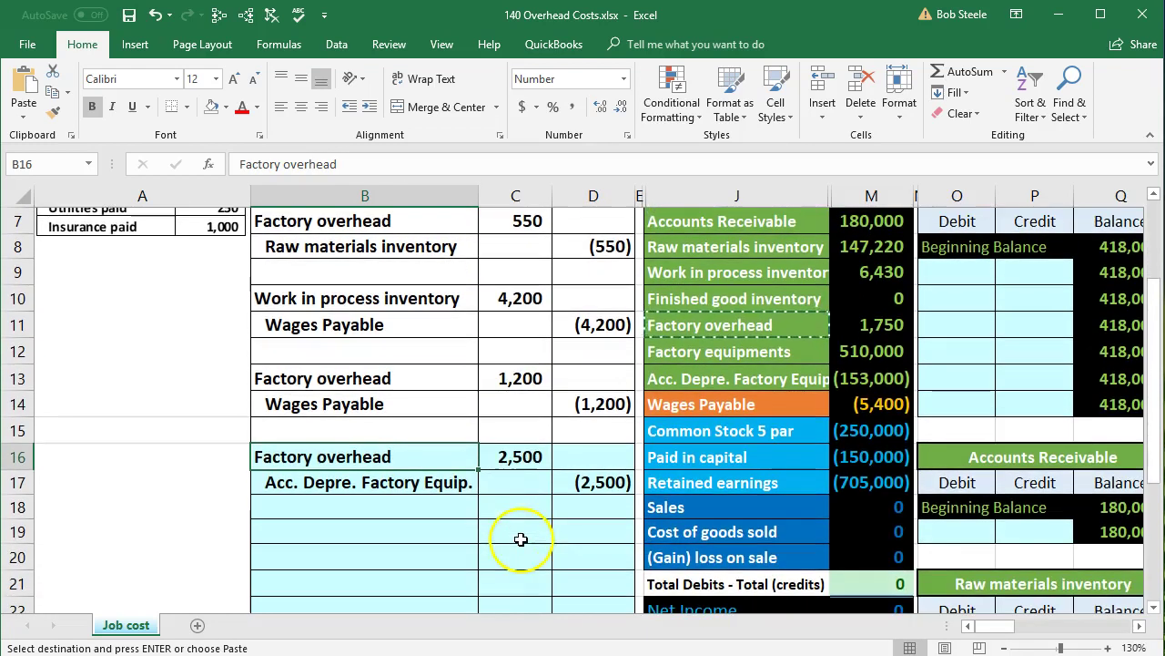
{"action": "left_click", "coordinate": [433, 456]}
{"action": "left_click_drag", "start_coordinate": [434, 456], "coordinate": [484, 455]}
{"action": "left_click", "coordinate": [705, 322]}
{"action": "left_click_drag", "start_coordinate": [704, 322], "coordinate": [832, 327]}
{"action": "key", "text": "ctrl+c"}
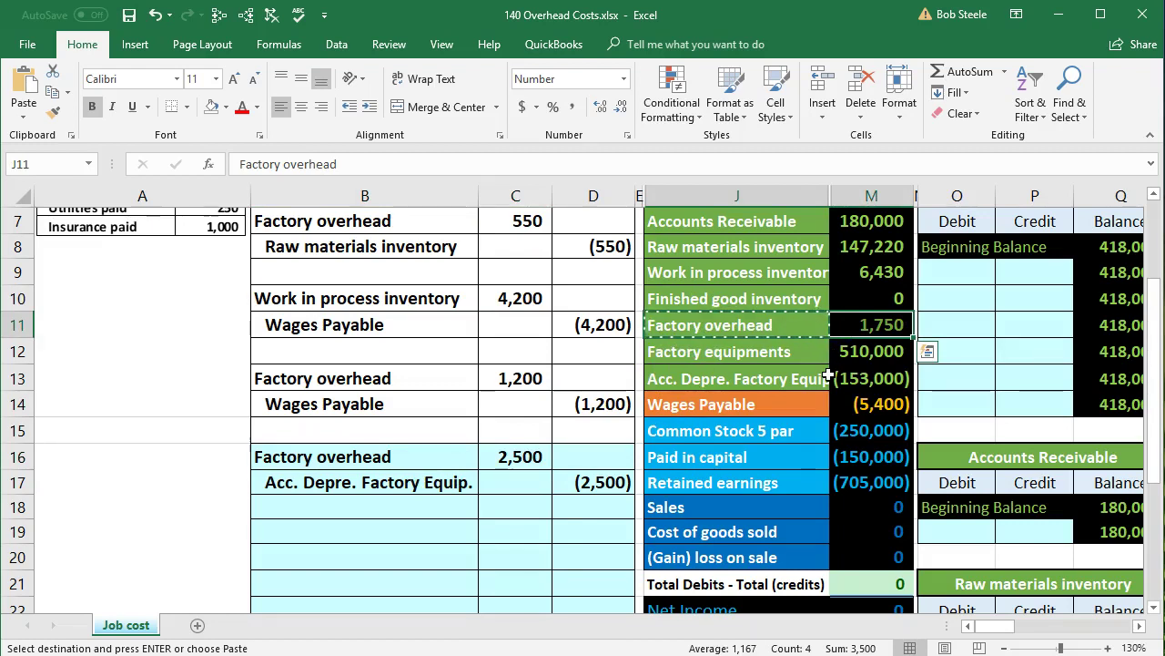
{"action": "left_click", "coordinate": [872, 380]}
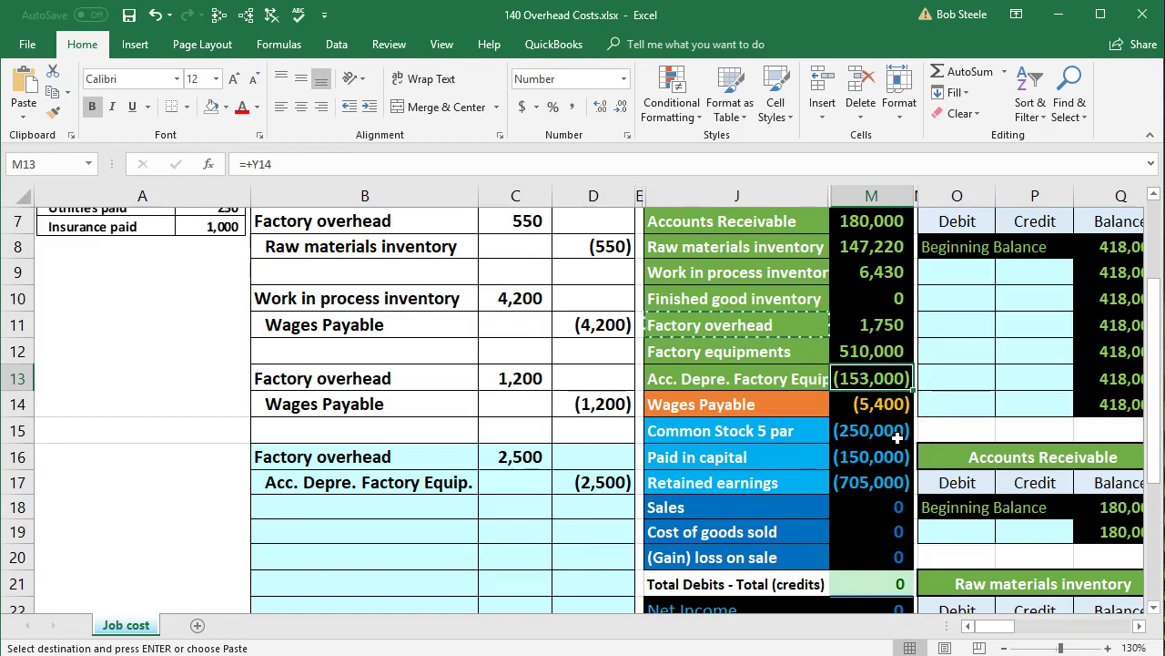
- Link Factory overhead ledger cell S27 to the 2,500 debit in C16
{"action": "key", "text": "Right"}
{"action": "key", "text": "Right"}
{"action": "key", "text": "Right"}
{"action": "key", "text": "Right"}
{"action": "key", "text": "Right"}
{"action": "key", "text": "Right"}
{"action": "key", "text": "Right"}
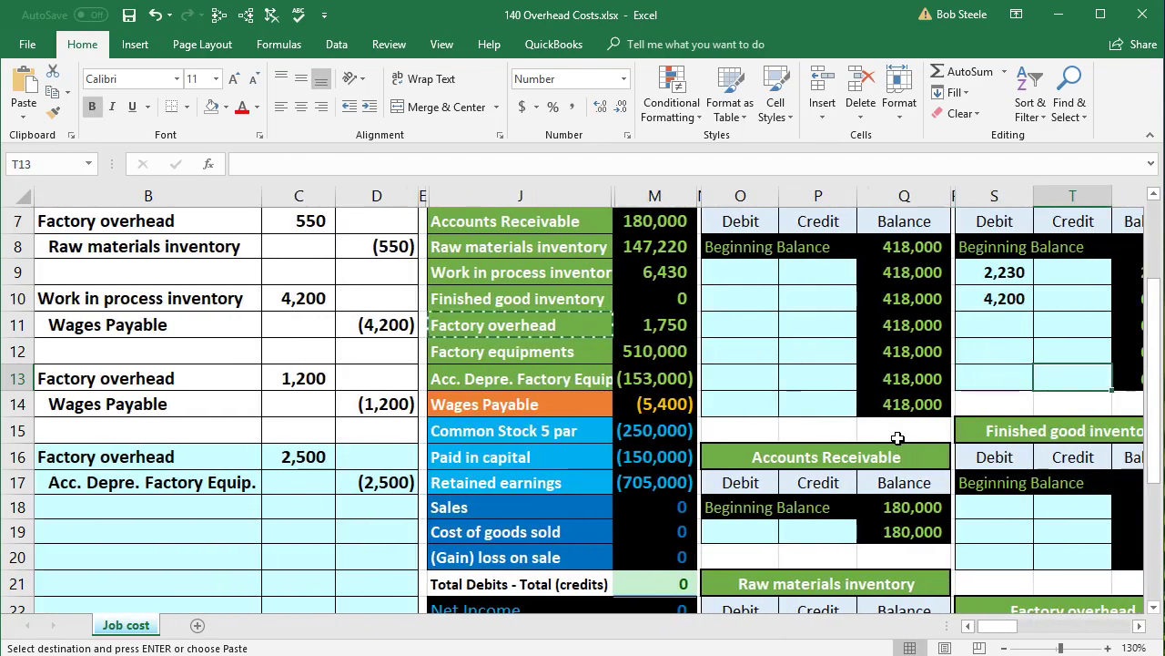
{"action": "key", "text": "Right"}
{"action": "key", "text": "Down"}
{"action": "key", "text": "Down"}
{"action": "key", "text": "Down"}
{"action": "key", "text": "Down"}
{"action": "key", "text": "Down"}
{"action": "key", "text": "Down"}
{"action": "key", "text": "Down"}
{"action": "key", "text": "Down"}
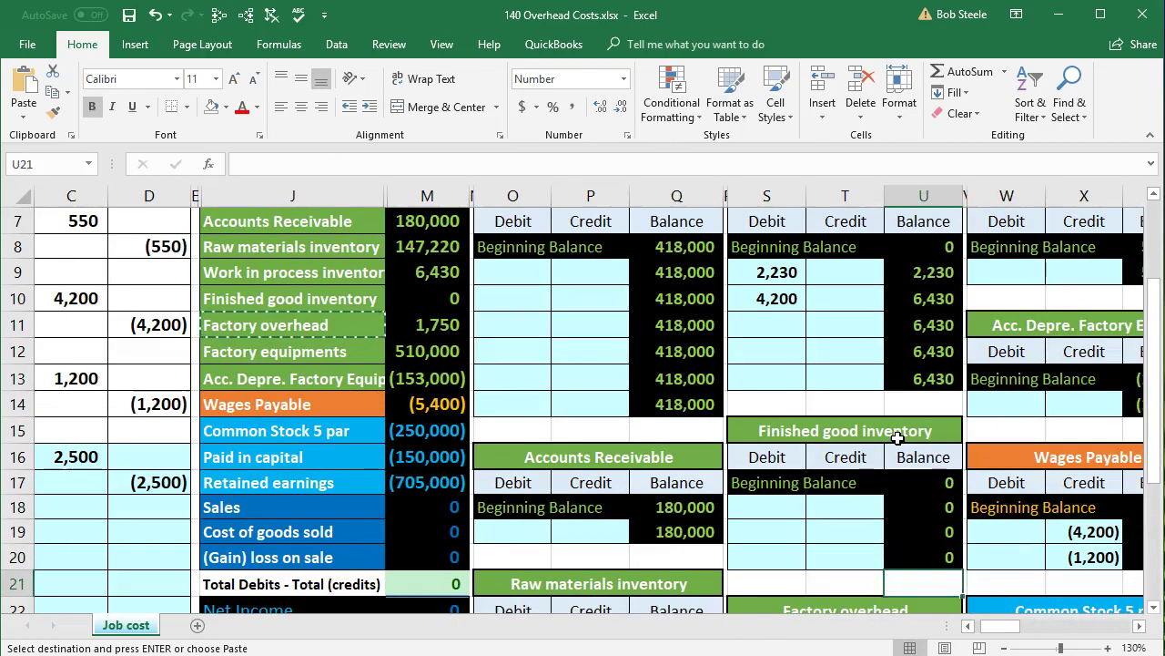
{"action": "key", "text": "Down"}
{"action": "key", "text": "Down"}
{"action": "key", "text": "Down"}
{"action": "key", "text": "Down"}
{"action": "key", "text": "Down"}
{"action": "key", "text": "Down"}
{"action": "key", "text": "Down"}
{"action": "key", "text": "Down"}
{"action": "key", "text": "Left"}
{"action": "key", "text": "Left"}
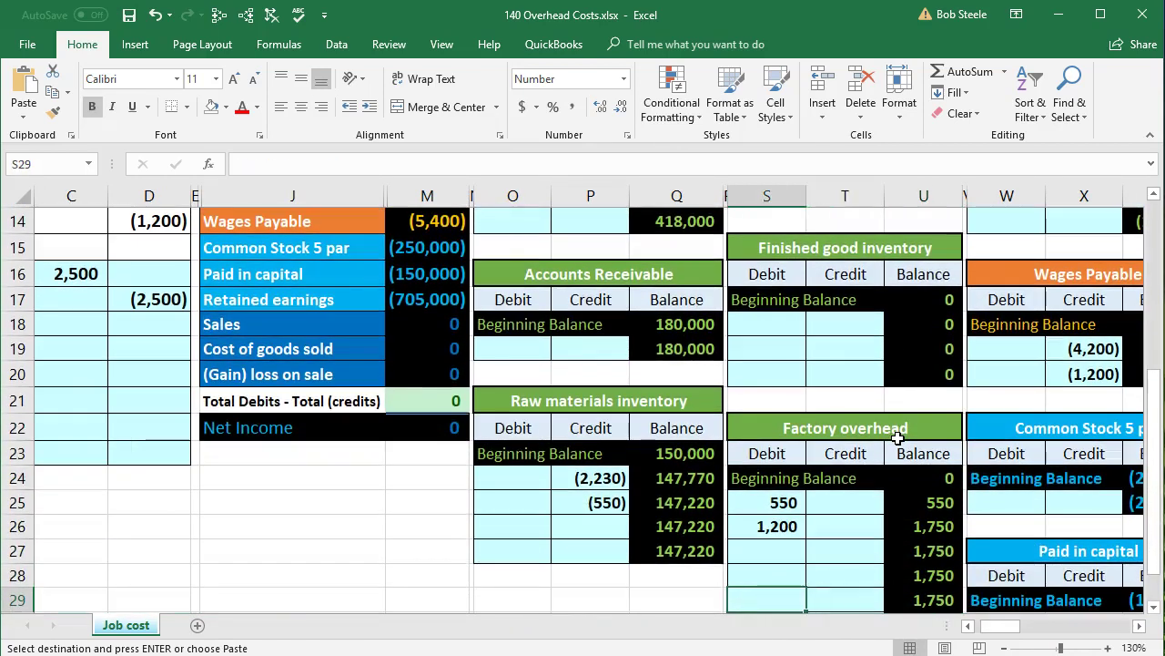
{"action": "key", "text": "Up"}
{"action": "key", "text": "Up"}
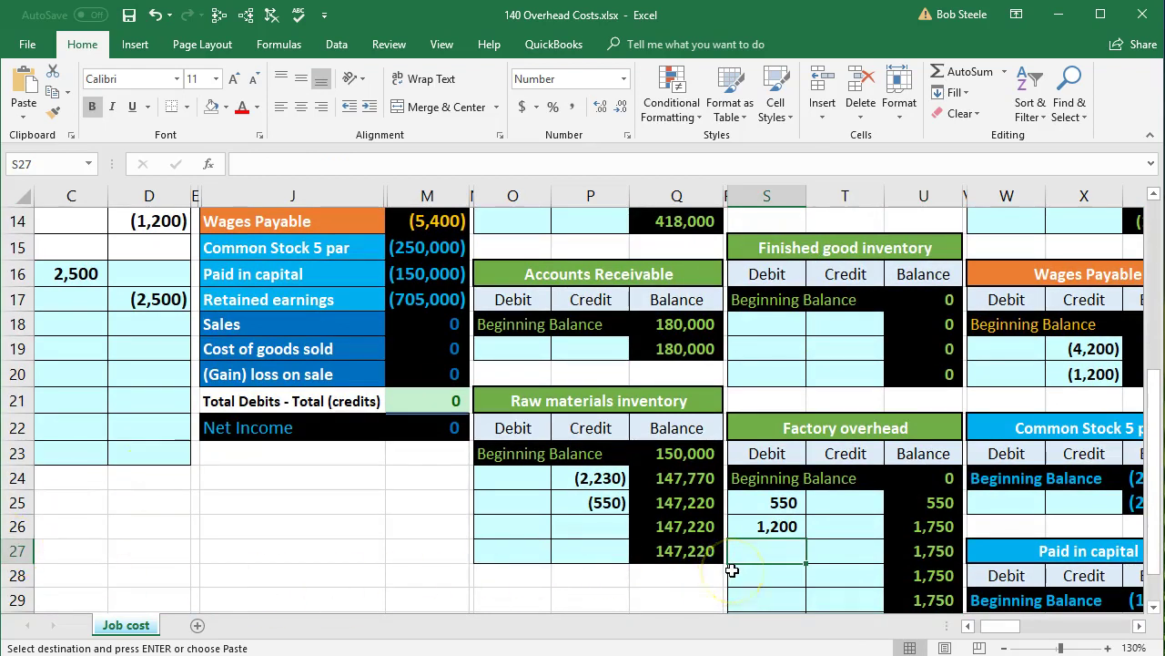
{"action": "type", "text": "="}
{"action": "key", "text": "Left"}
{"action": "key", "text": "Left"}
{"action": "key", "text": "Left"}
{"action": "key", "text": "Left"}
{"action": "key", "text": "Left"}
{"action": "key", "text": "Left"}
{"action": "key", "text": "Left"}
{"action": "key", "text": "Left"}
{"action": "key", "text": "Left"}
{"action": "key", "text": "Left"}
{"action": "key", "text": "Left"}
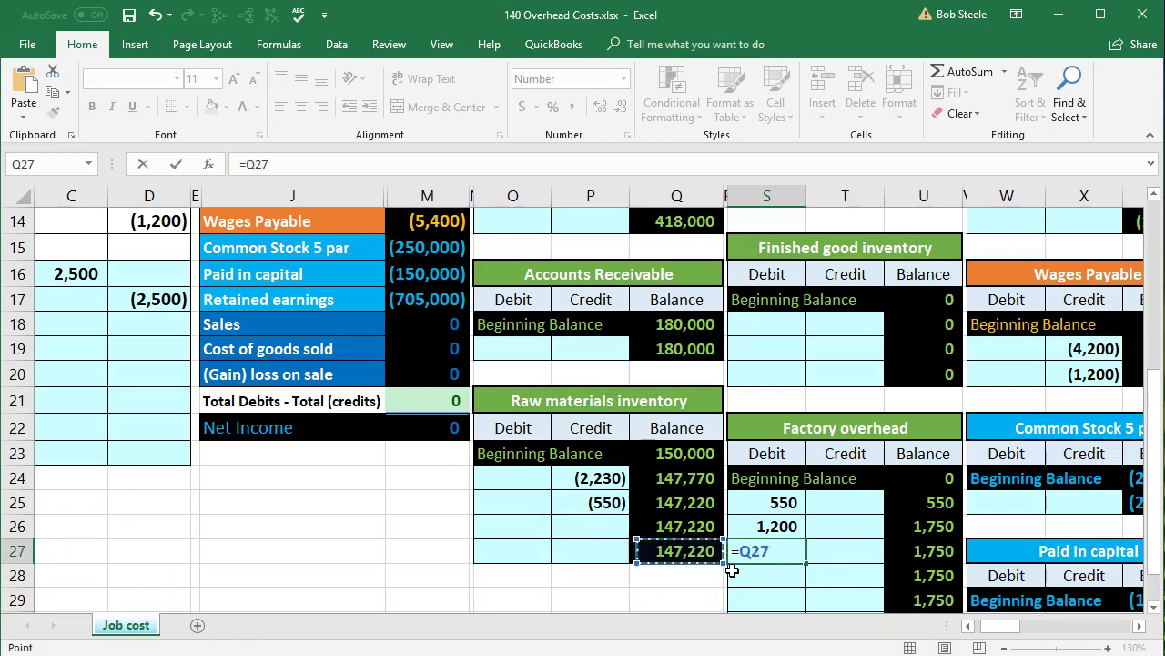
{"action": "key", "text": "Left"}
{"action": "key", "text": "Up"}
{"action": "key", "text": "Up"}
{"action": "key", "text": "Up"}
{"action": "key", "text": "Up"}
{"action": "key", "text": "Up"}
{"action": "key", "text": "Up"}
{"action": "key", "text": "Up"}
{"action": "key", "text": "Up"}
{"action": "key", "text": "Up"}
{"action": "key", "text": "Up"}
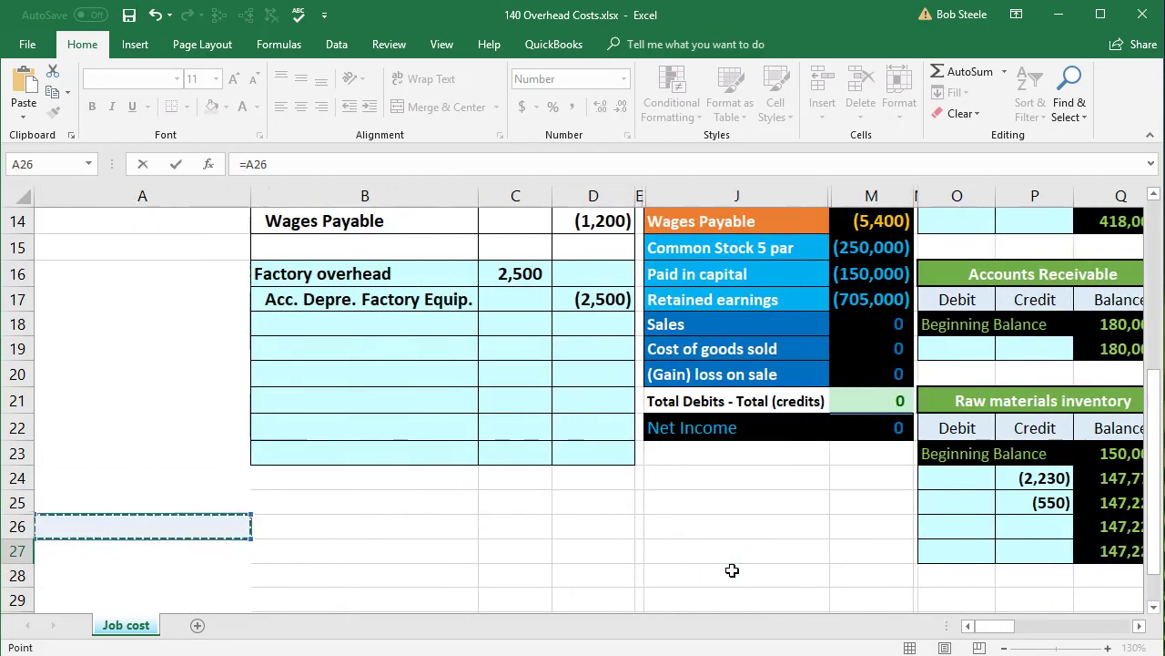
{"action": "key", "text": "Up"}
{"action": "key", "text": "Right"}
{"action": "key", "text": "Right"}
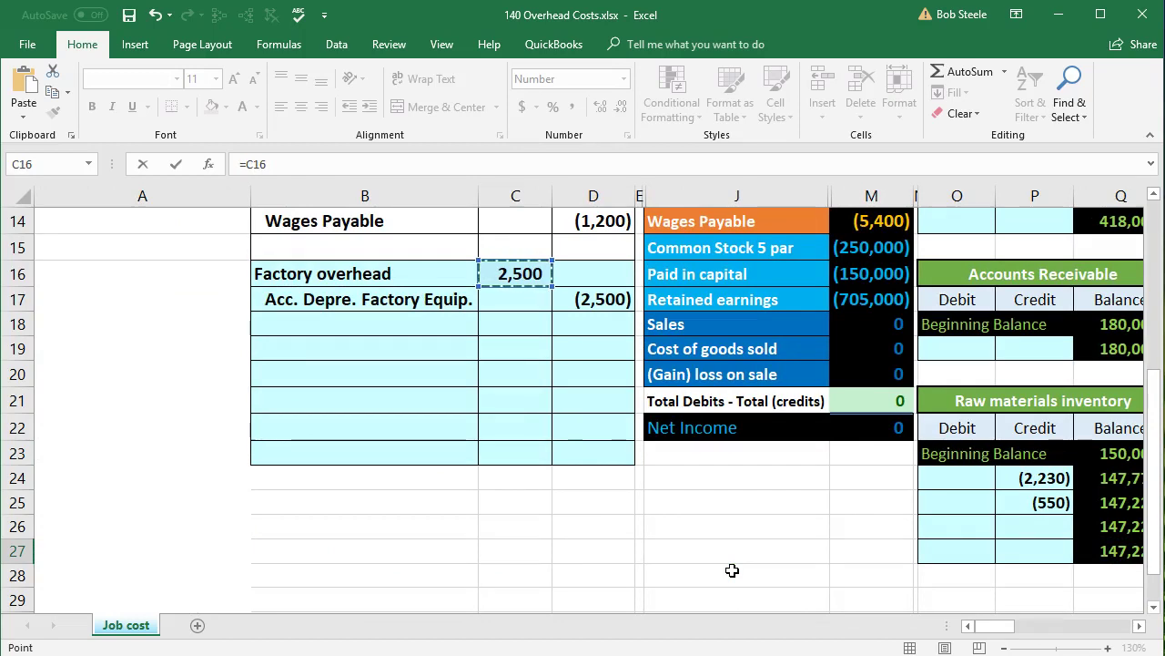
{"action": "key", "text": "Return"}
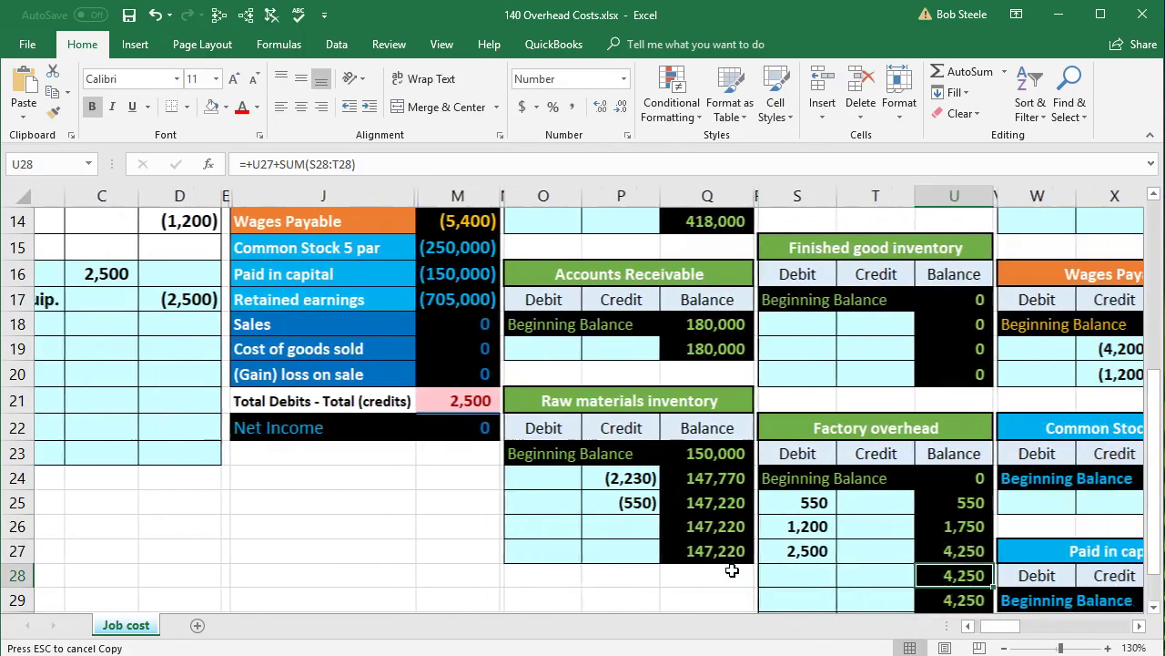
- Verify the S27 link and the U26–U29 balance formulas, tracing U29's precedents
{"action": "double_click", "coordinate": [752, 550]}
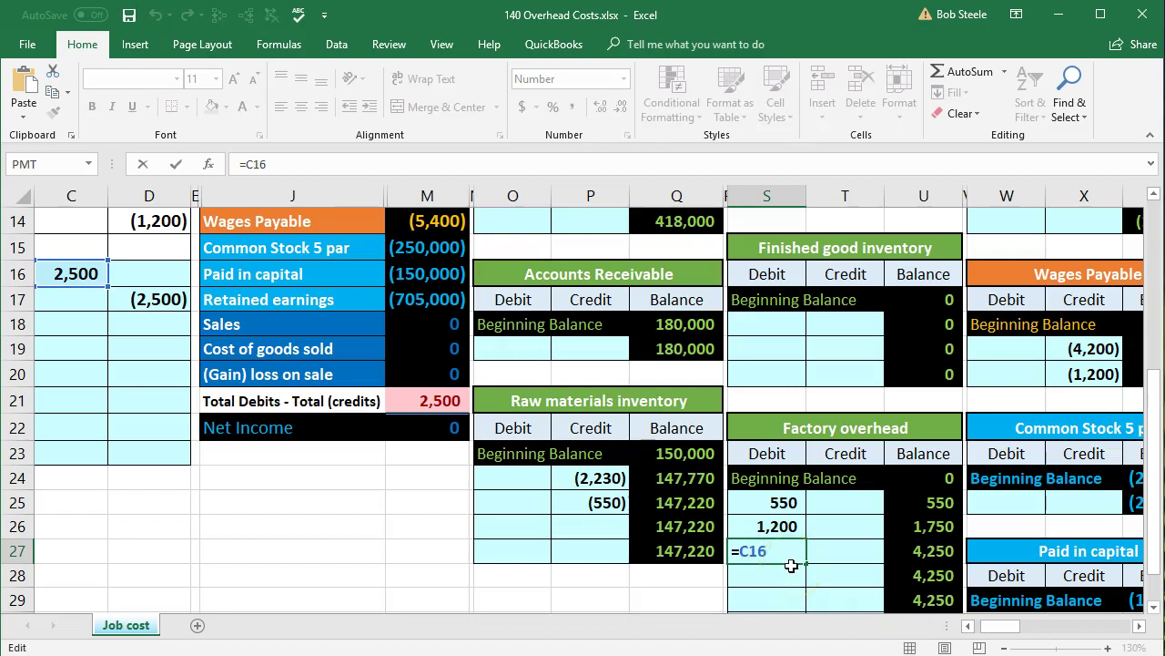
{"action": "key", "text": "Escape"}
{"action": "left_click", "coordinate": [903, 527]}
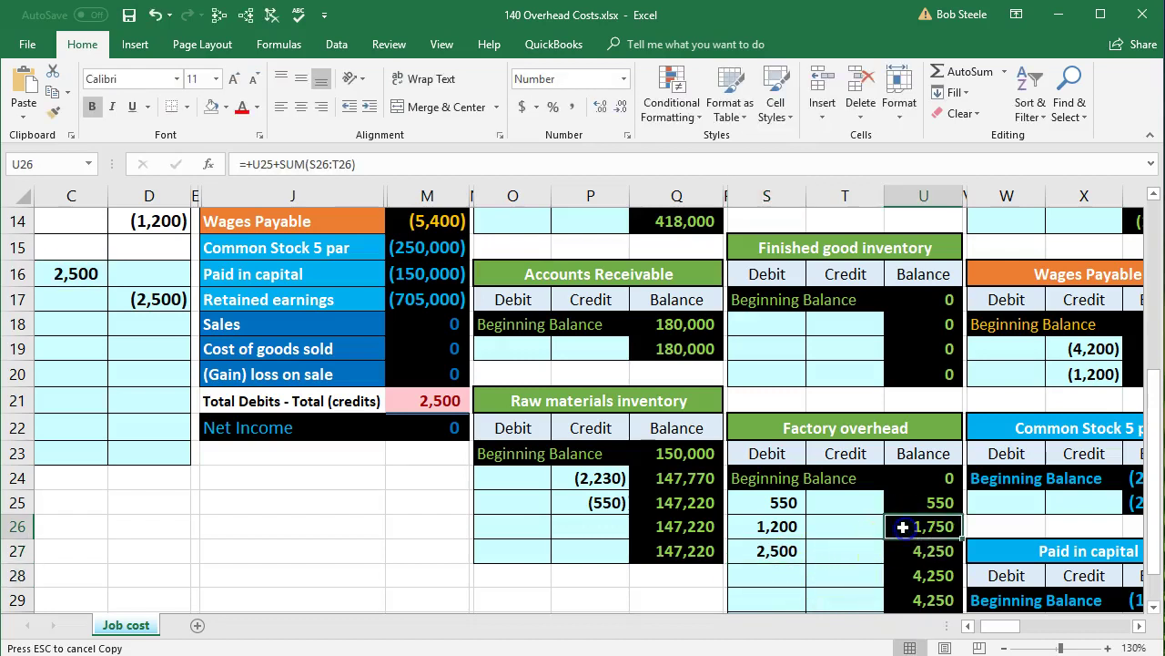
{"action": "left_click", "coordinate": [756, 550]}
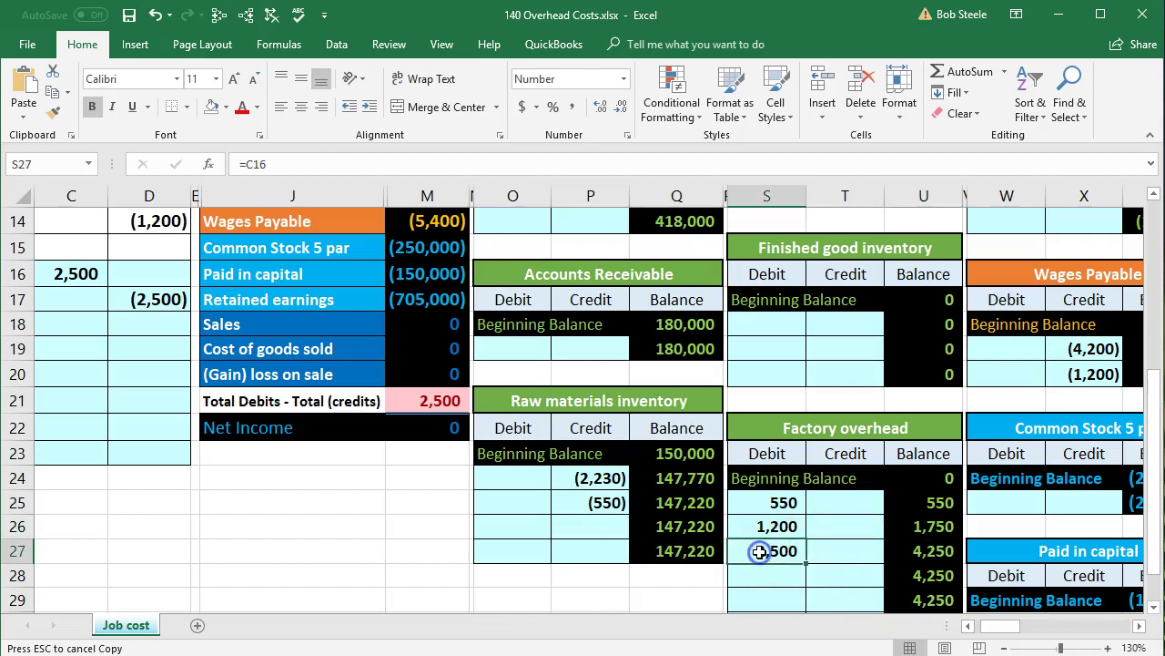
{"action": "left_click", "coordinate": [907, 551]}
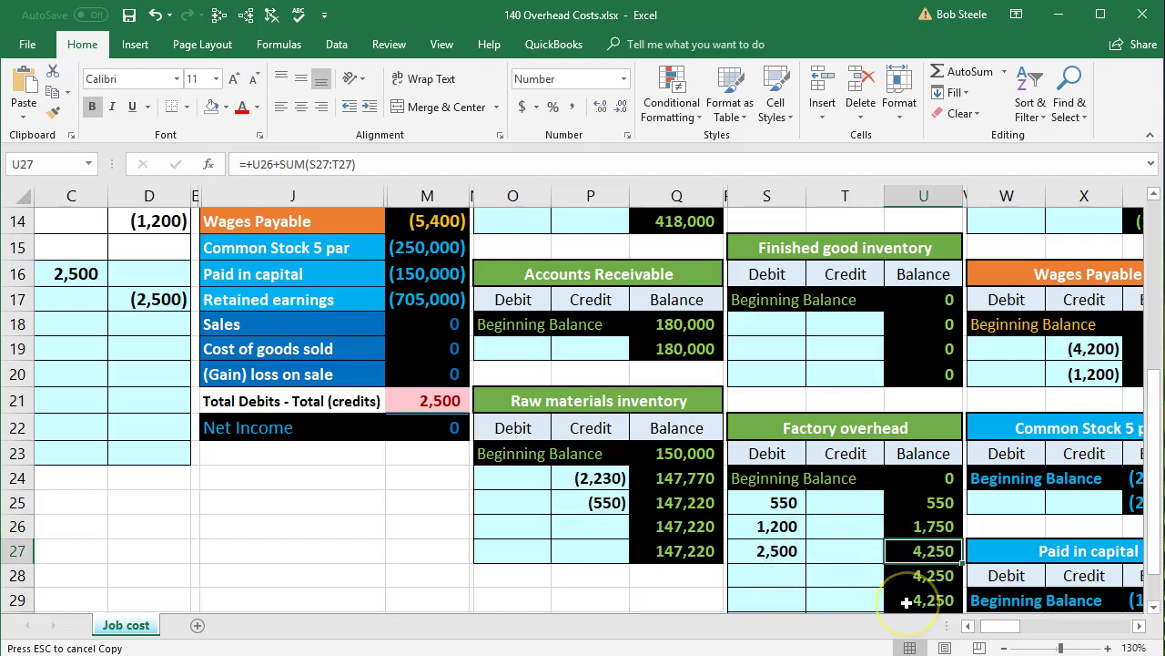
{"action": "left_click", "coordinate": [907, 601]}
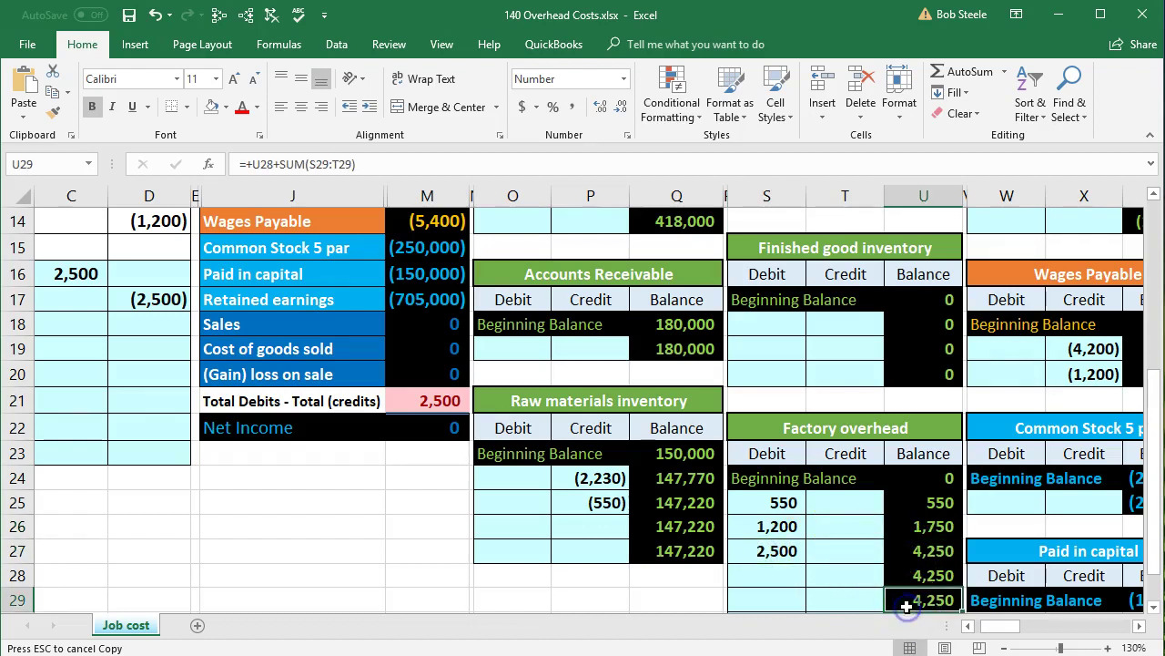
{"action": "left_click", "coordinate": [219, 18]}
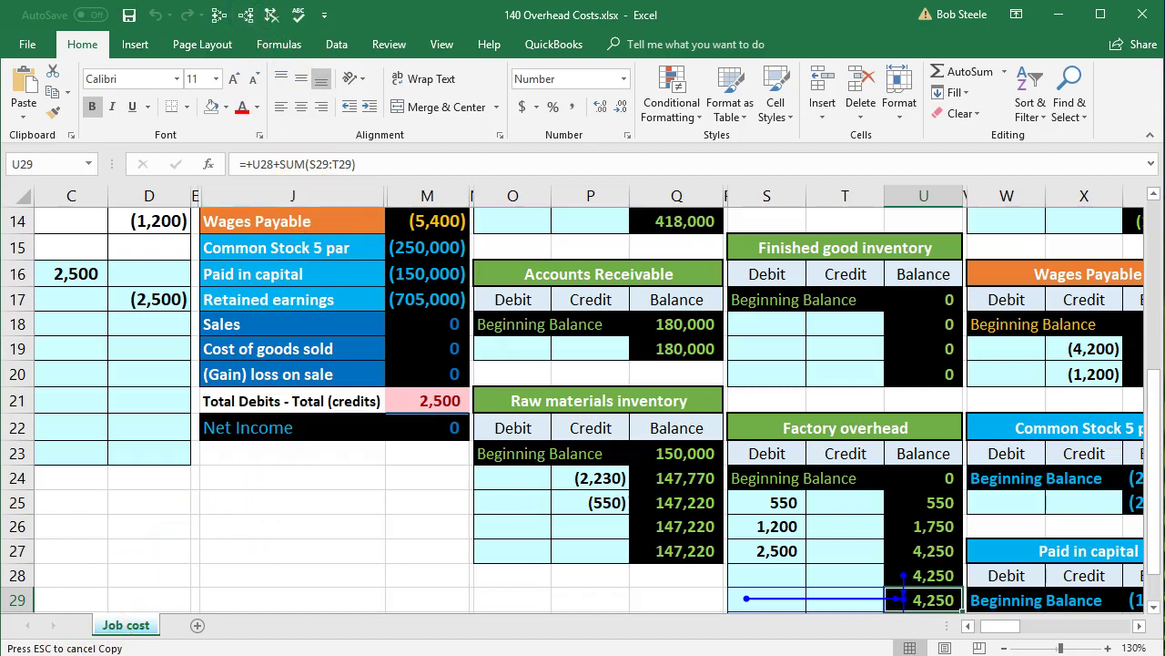
- Return to column A, remove the tracing arrows, and select trial balance row J13:M13
{"action": "key", "text": "Down"}
{"action": "key", "text": "Down"}
{"action": "scroll", "coordinate": [393, 502], "scroll_direction": "up", "scroll_amount": 3}
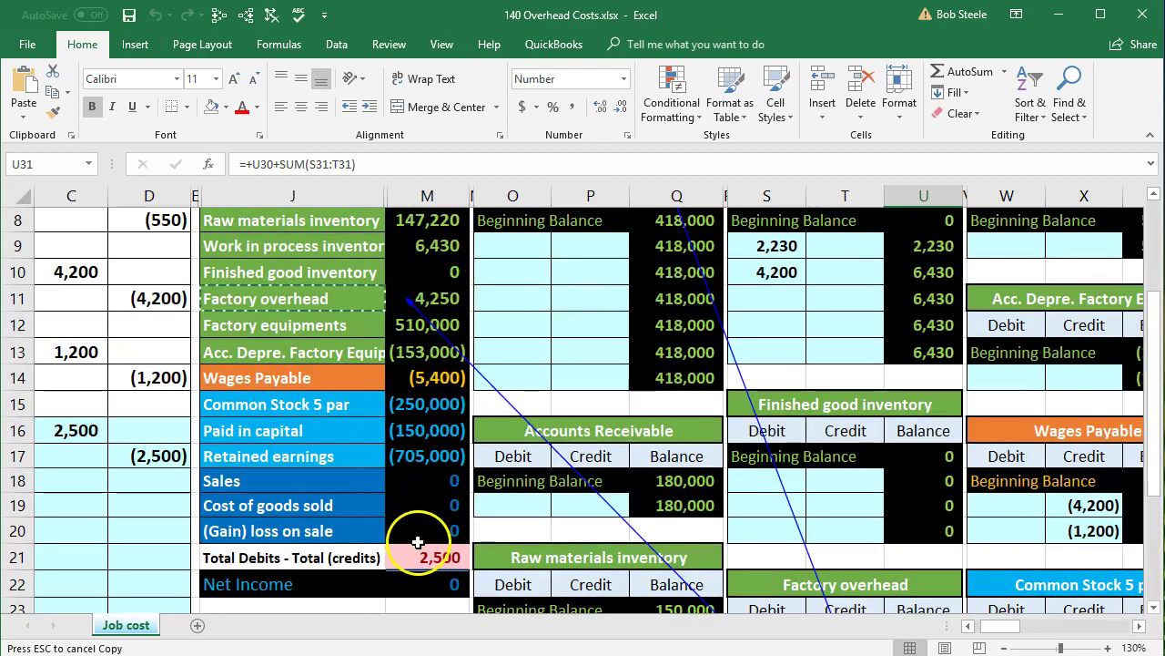
{"action": "left_click_drag", "start_coordinate": [993, 630], "coordinate": [983, 630]}
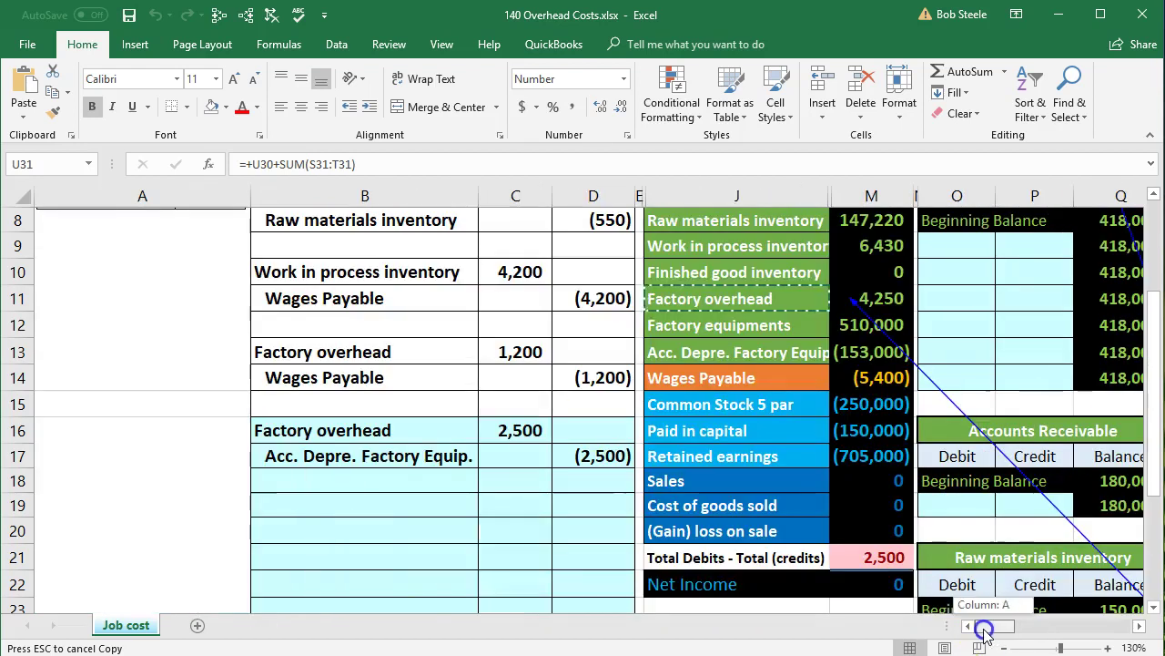
{"action": "left_click_drag", "start_coordinate": [409, 456], "coordinate": [593, 458]}
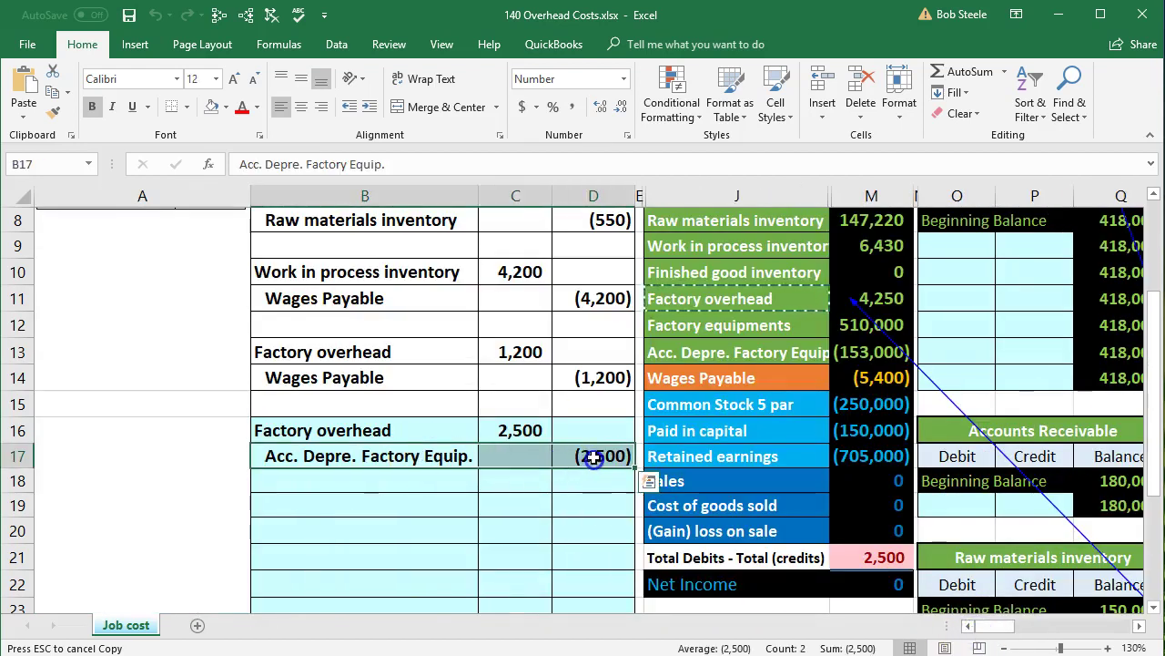
{"action": "left_click", "coordinate": [271, 16]}
{"action": "left_click_drag", "start_coordinate": [688, 351], "coordinate": [897, 346]}
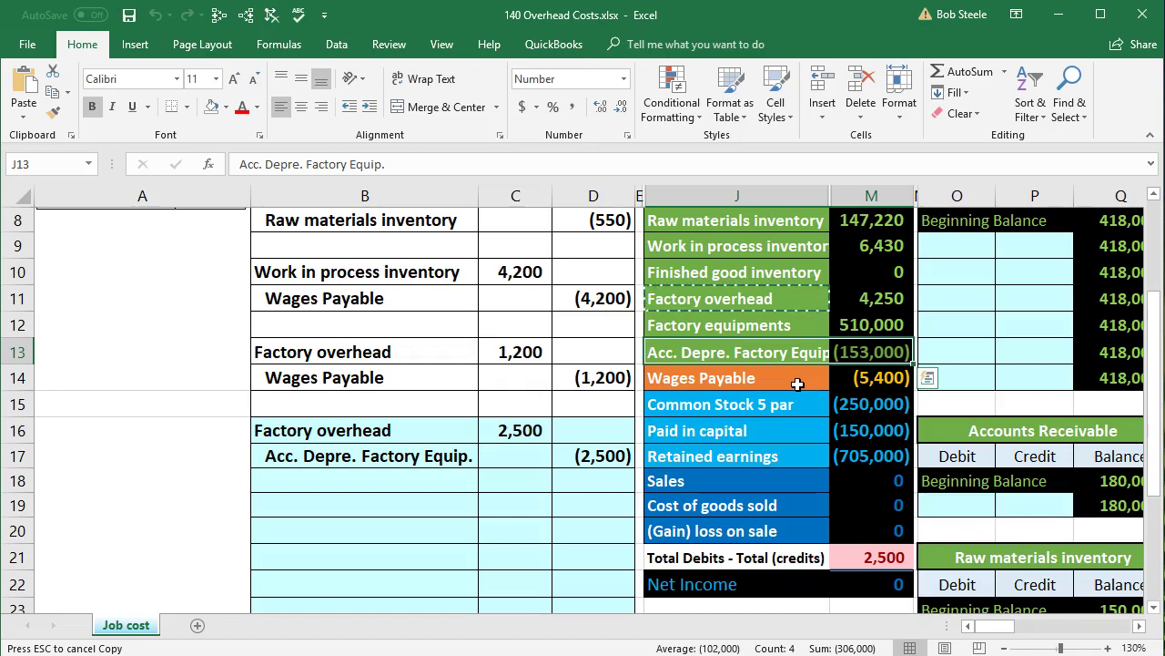
- Link ledger credit cell X14 to the (2,500) depreciation credit in D17
{"action": "key", "text": "Right"}
{"action": "key", "text": "Right"}
{"action": "key", "text": "Right"}
{"action": "key", "text": "Right"}
{"action": "key", "text": "Right"}
{"action": "key", "text": "Right"}
{"action": "key", "text": "Right"}
{"action": "key", "text": "Right"}
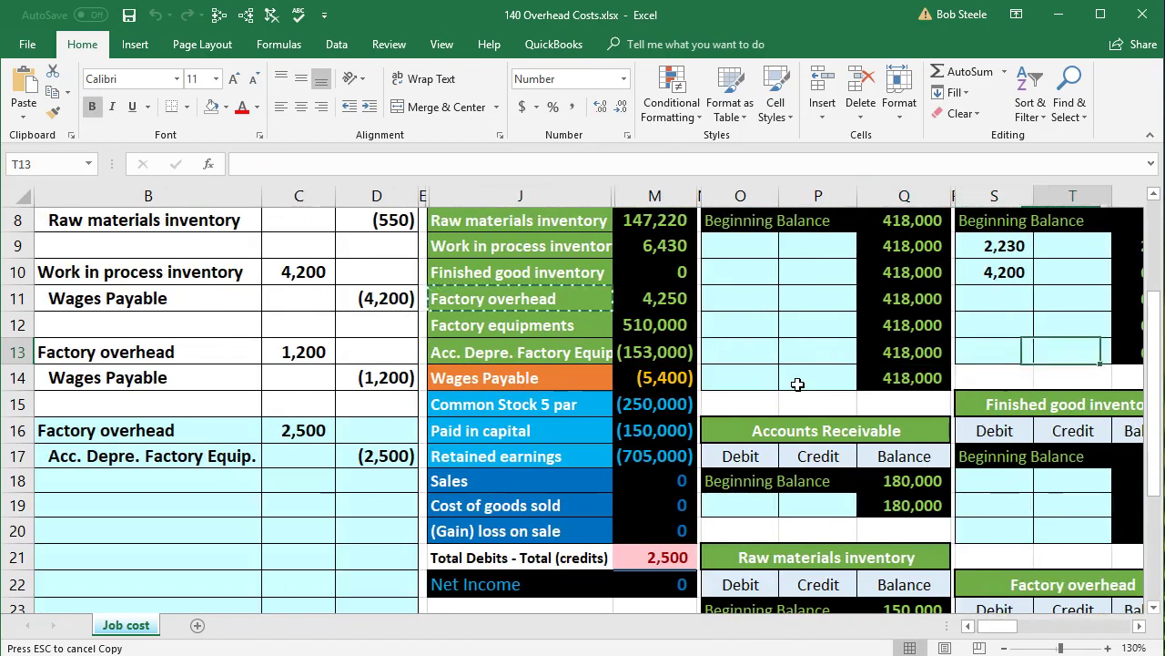
{"action": "key", "text": "Right"}
{"action": "key", "text": "Right"}
{"action": "key", "text": "Right"}
{"action": "key", "text": "Right"}
{"action": "key", "text": "Right"}
{"action": "key", "text": "Right"}
{"action": "key", "text": "Right"}
{"action": "key", "text": "Right"}
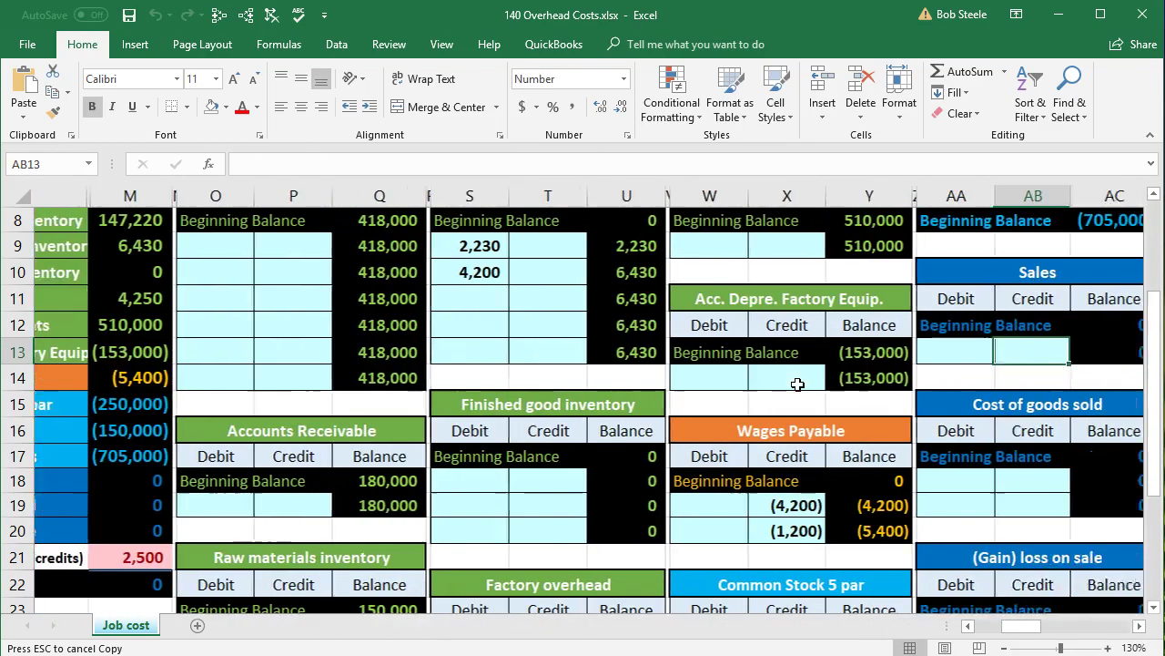
{"action": "key", "text": "Right"}
{"action": "left_click", "coordinate": [744, 375]}
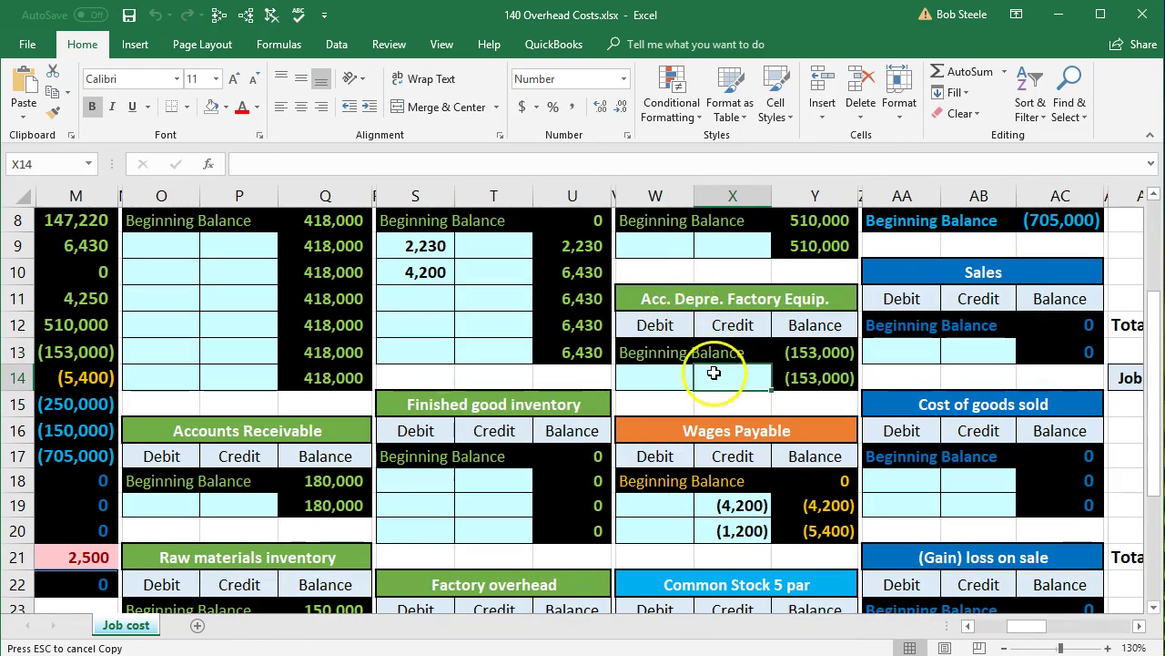
{"action": "type", "text": "="}
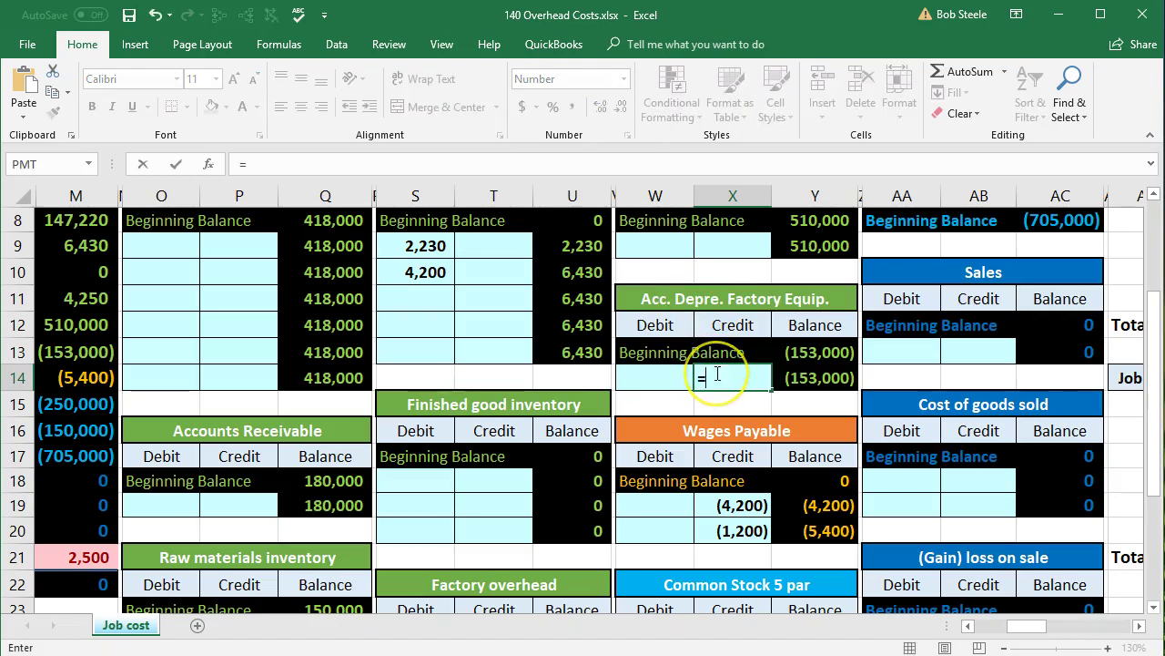
{"action": "key", "text": "Left"}
{"action": "key", "text": "Left"}
{"action": "key", "text": "Left"}
{"action": "key", "text": "Left"}
{"action": "key", "text": "Left"}
{"action": "key", "text": "Left"}
{"action": "key", "text": "Left"}
{"action": "key", "text": "Left"}
{"action": "key", "text": "Left"}
{"action": "key", "text": "Left"}
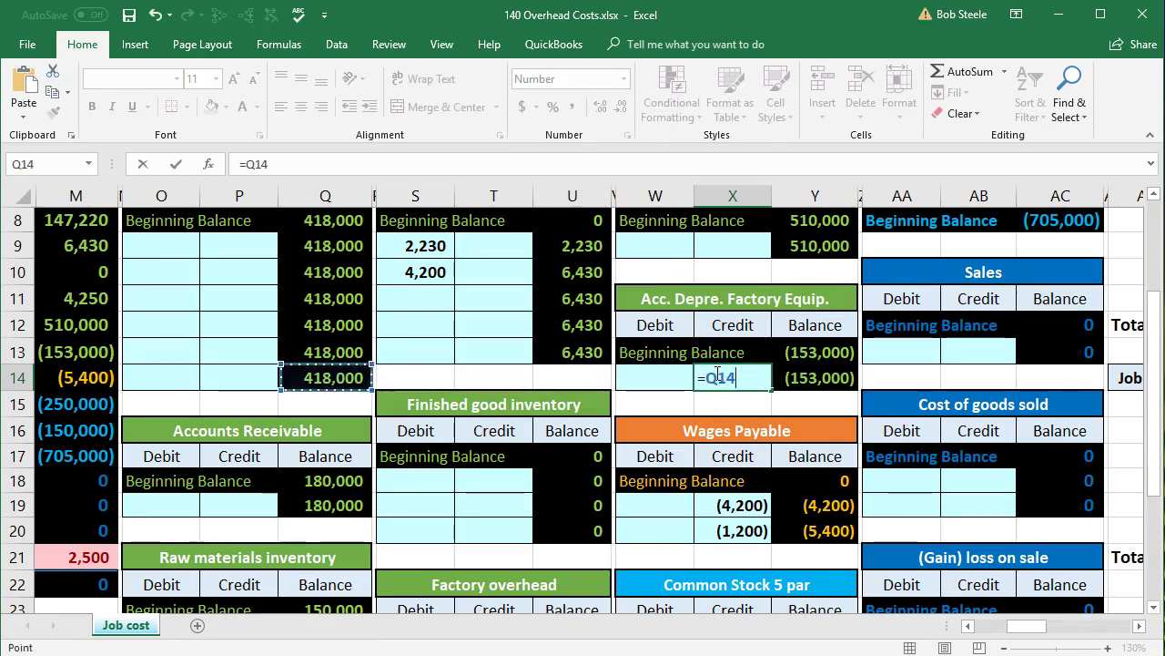
{"action": "key", "text": "Left"}
{"action": "key", "text": "Left"}
{"action": "key", "text": "Left"}
{"action": "key", "text": "Left"}
{"action": "key", "text": "Left"}
{"action": "key", "text": "Left"}
{"action": "key", "text": "Down"}
{"action": "key", "text": "Down"}
{"action": "key", "text": "Down"}
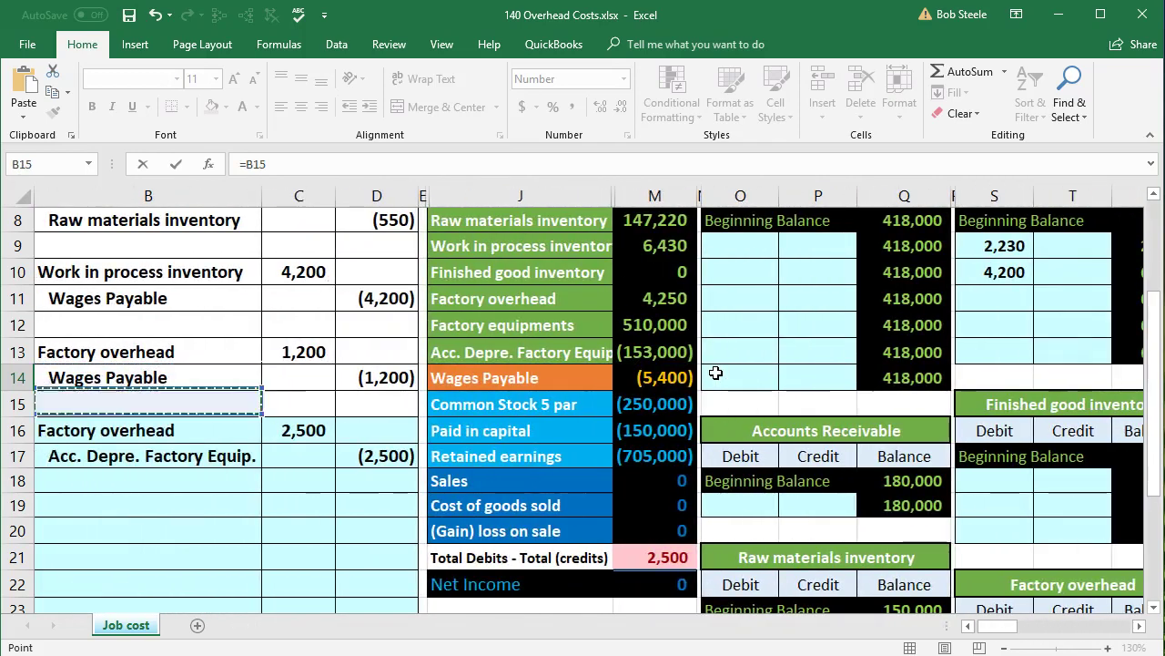
{"action": "key", "text": "Right"}
{"action": "key", "text": "Right"}
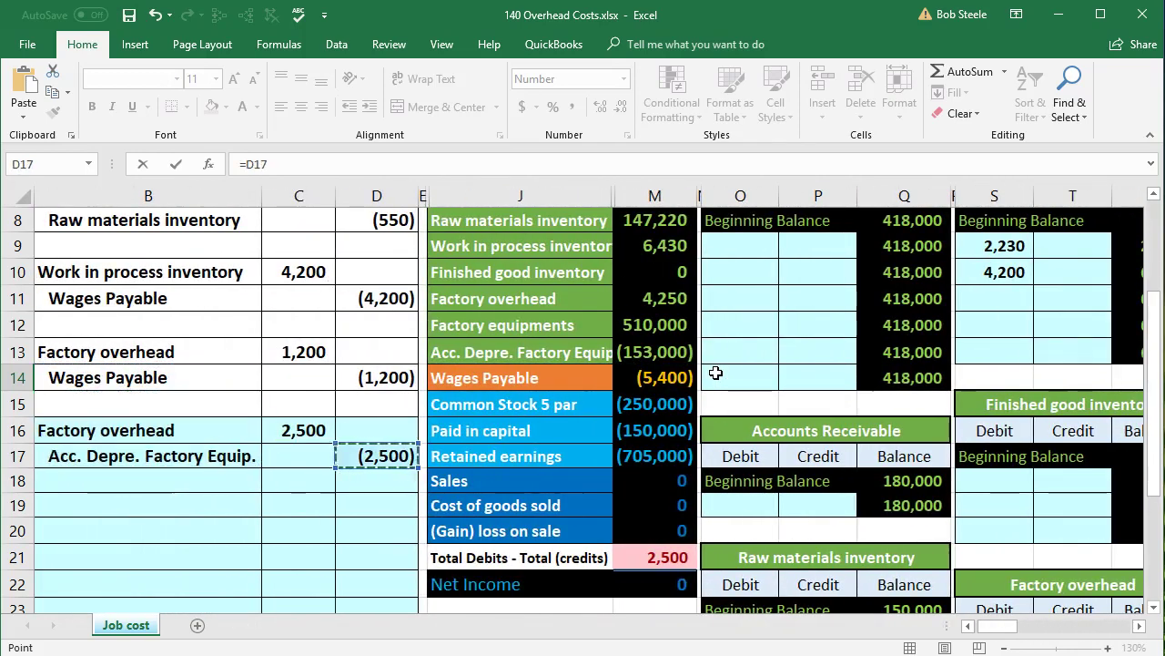
{"action": "key", "text": "Return"}
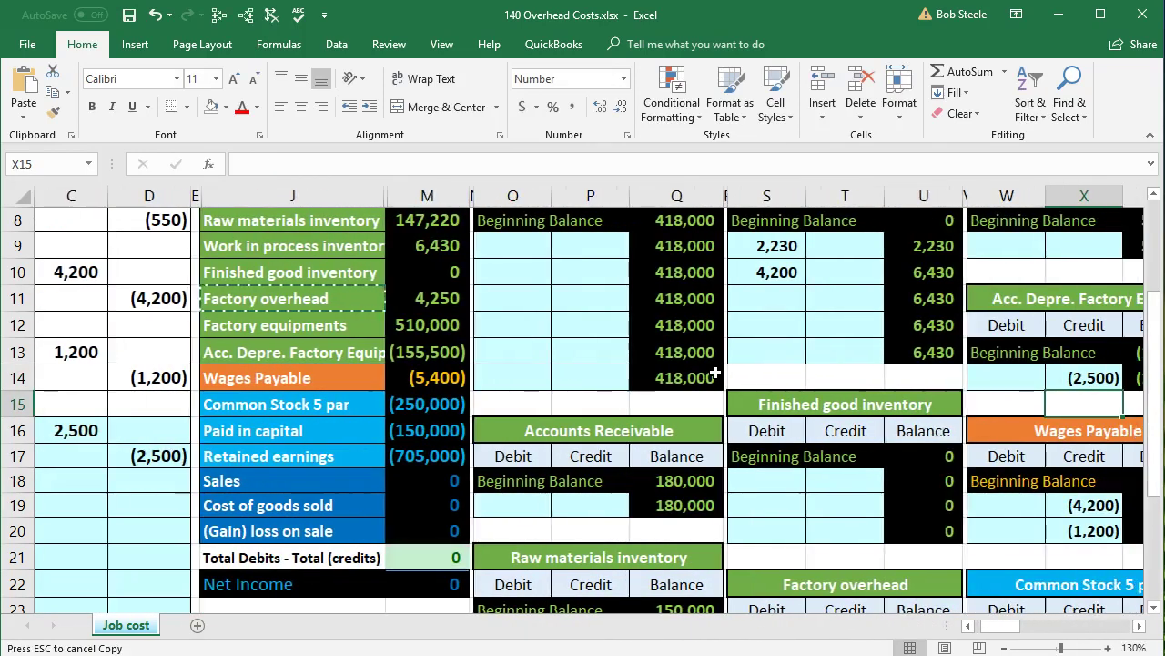
{"action": "key", "text": "Right"}
{"action": "key", "text": "Right"}
{"action": "key", "text": "Right"}
{"action": "key", "text": "Right"}
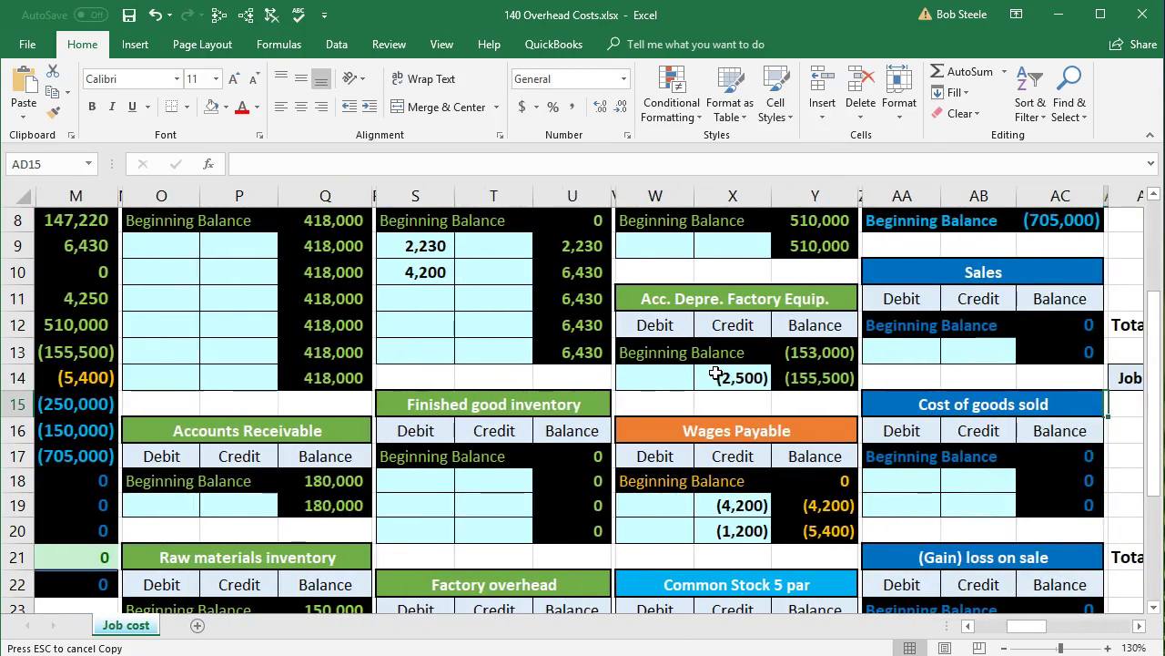
- Check the (153,000) beginning balance, the X14 link and the running balance formula
{"action": "left_click", "coordinate": [788, 357]}
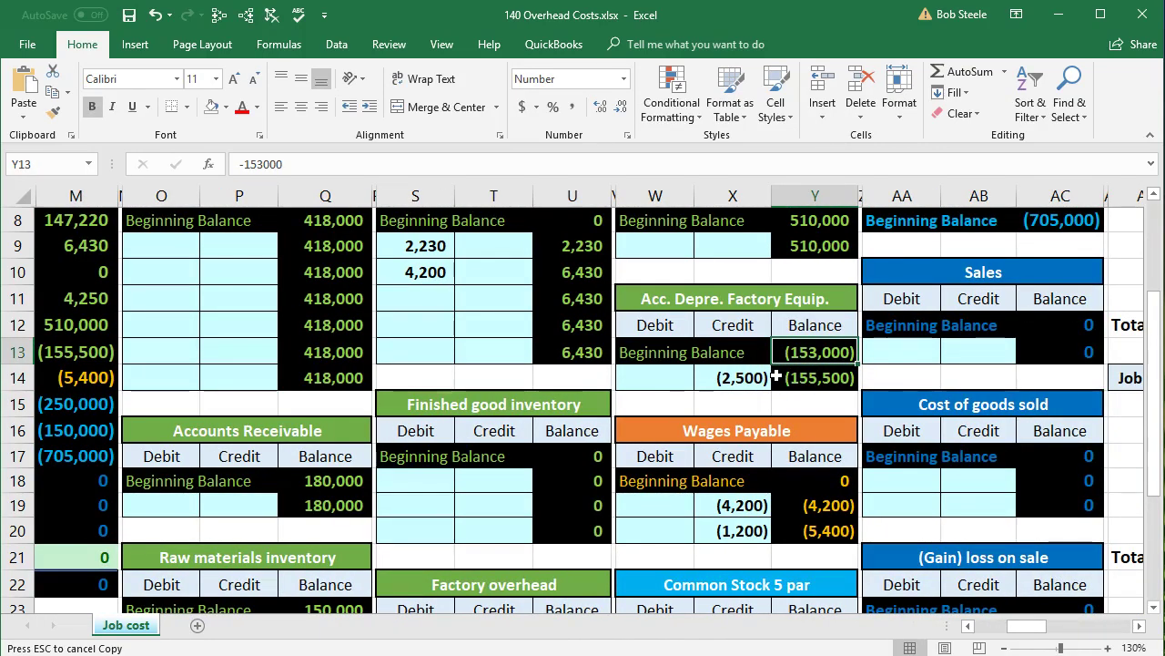
{"action": "left_click", "coordinate": [739, 377]}
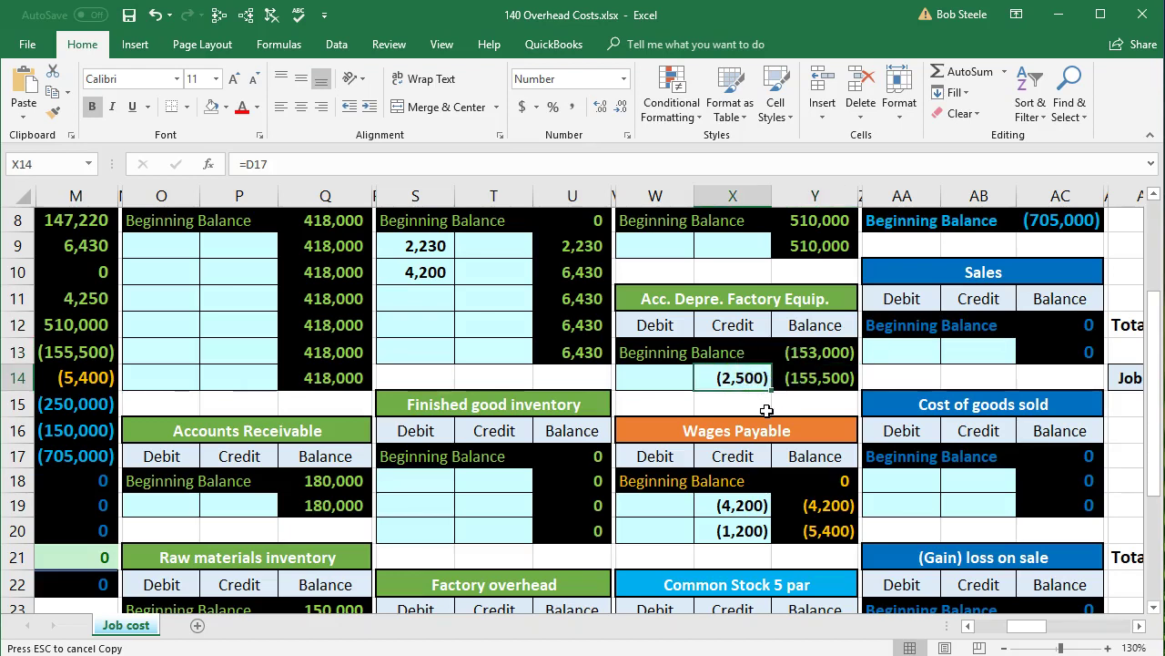
{"action": "left_click", "coordinate": [824, 380]}
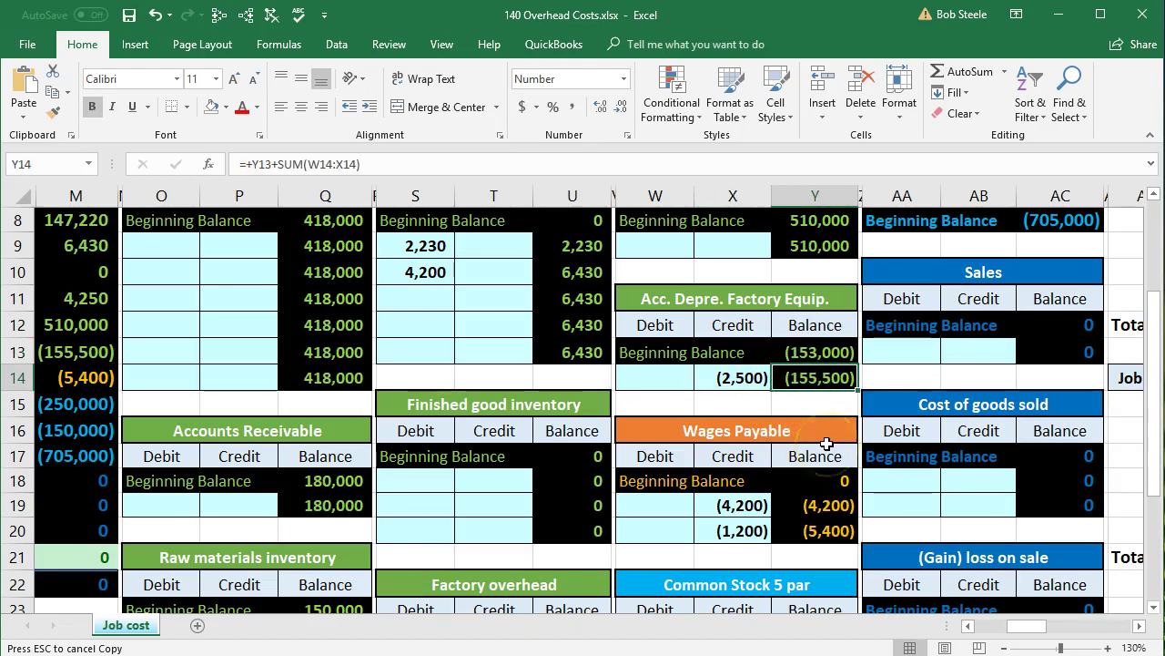
- Trace the new balance's precedents, check the equipment and depreciation balances, then clear the arrows
{"action": "left_click", "coordinate": [244, 15]}
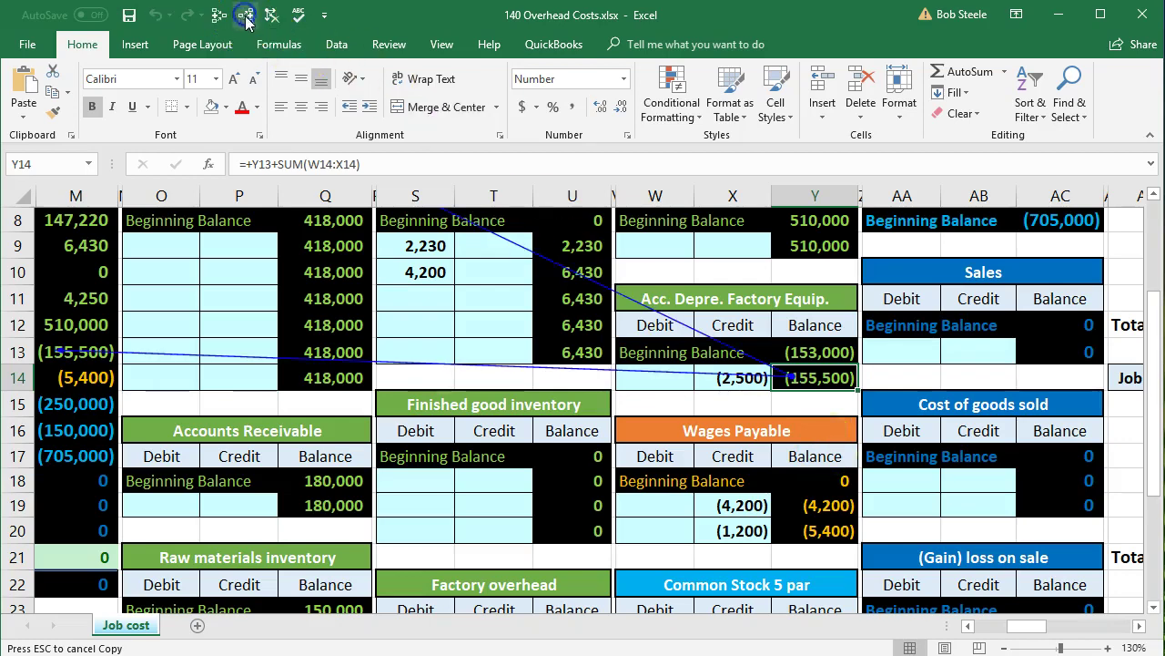
{"action": "left_click", "coordinate": [968, 626]}
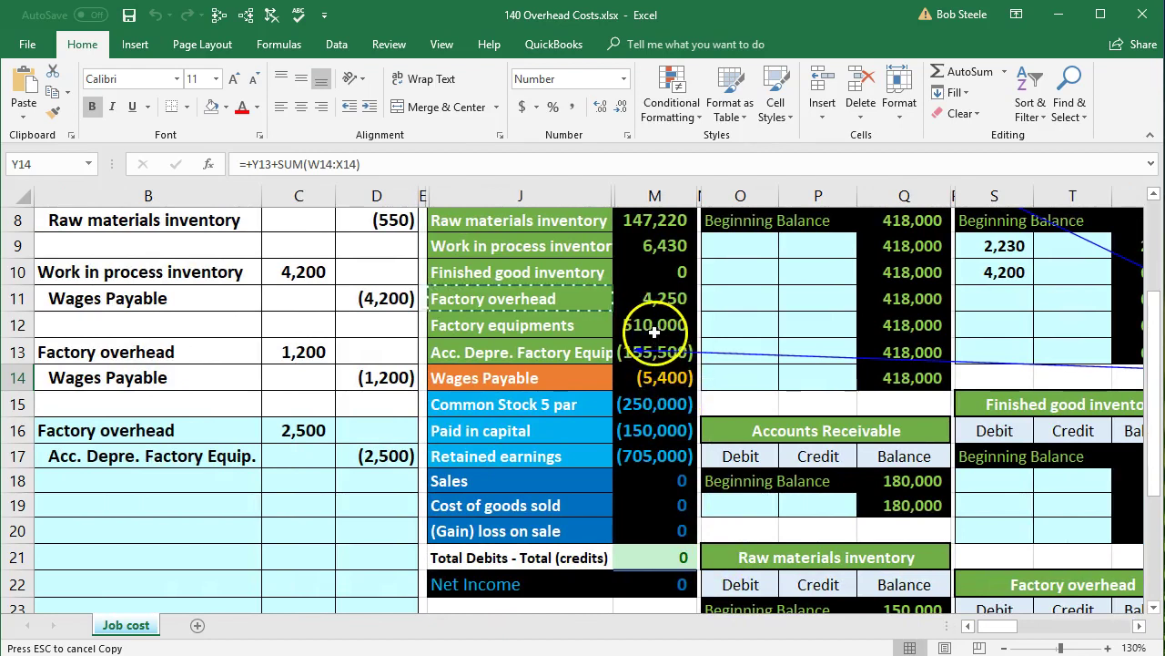
{"action": "left_click_drag", "start_coordinate": [659, 332], "coordinate": [671, 341]}
{"action": "left_click", "coordinate": [665, 333]}
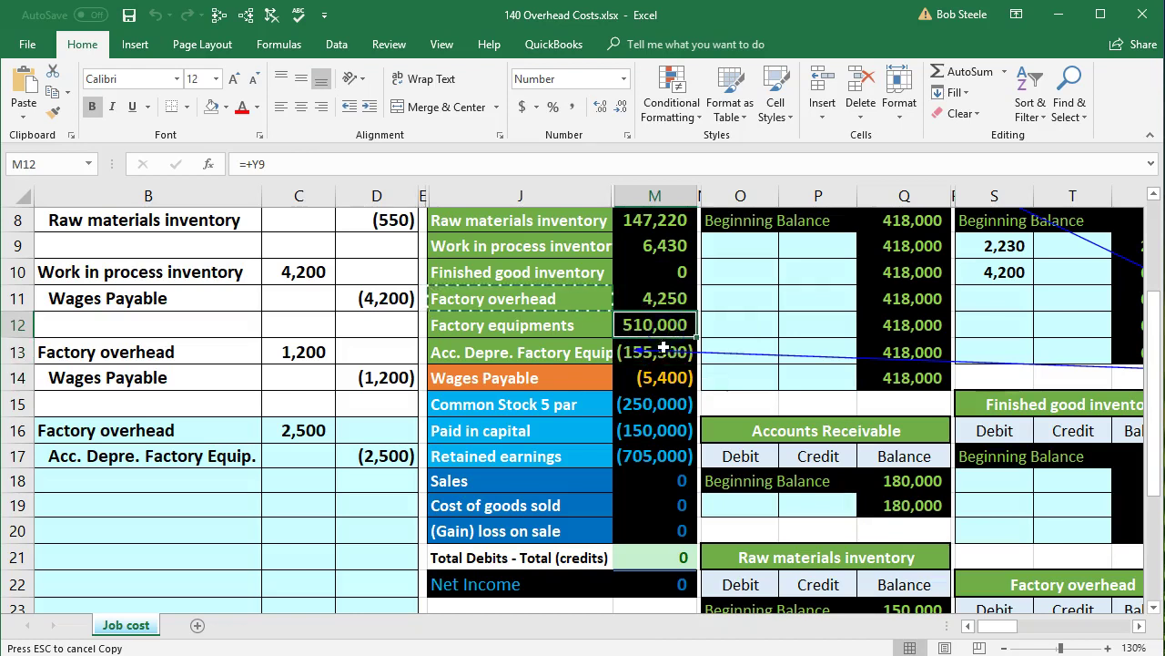
{"action": "left_click", "coordinate": [272, 14]}
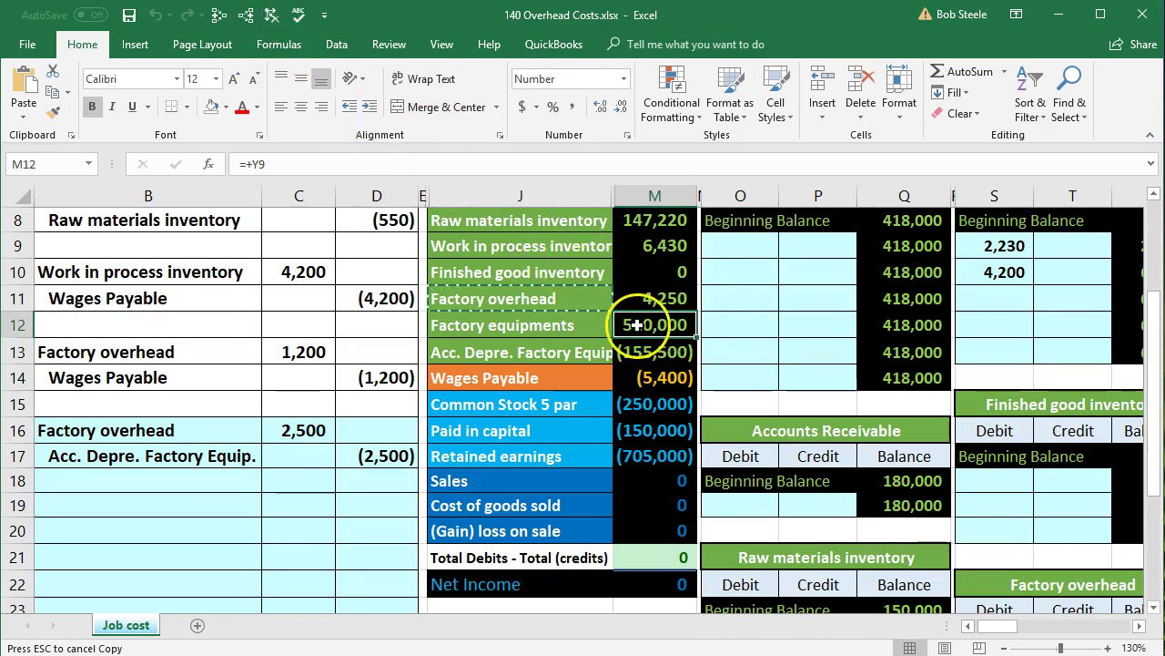
{"action": "left_click_drag", "start_coordinate": [645, 325], "coordinate": [656, 348]}
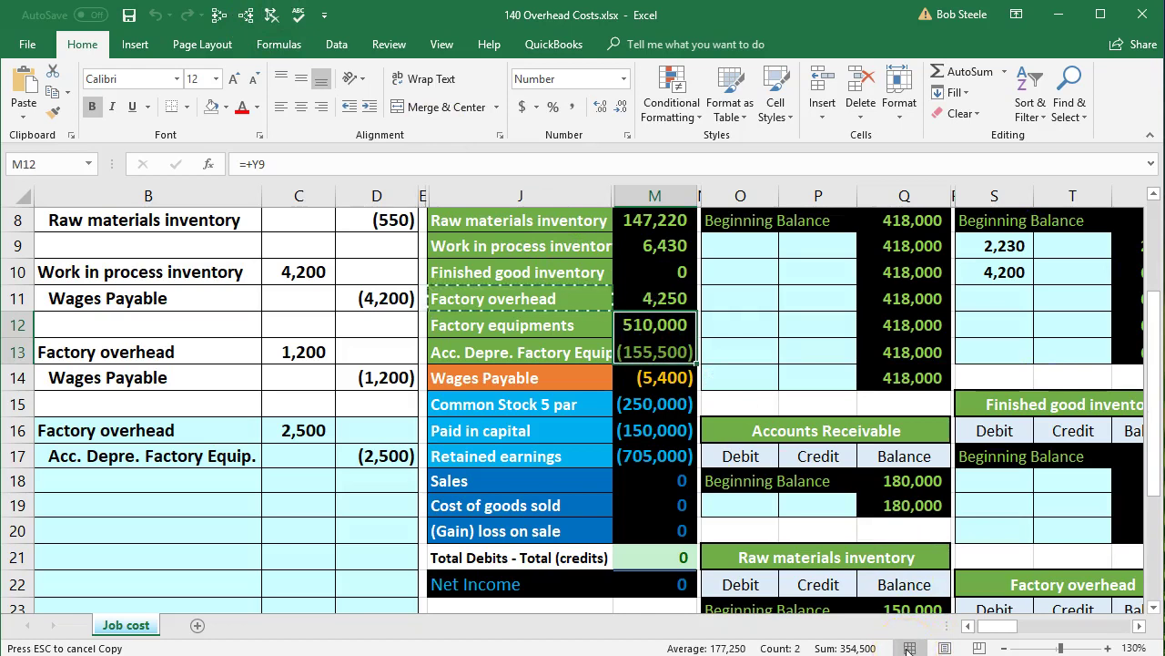
- Review the Factory overhead balance, inventory accounts and Cost of goods sold in the trial balance
{"action": "scroll", "coordinate": [758, 532], "scroll_direction": "up", "scroll_amount": 1}
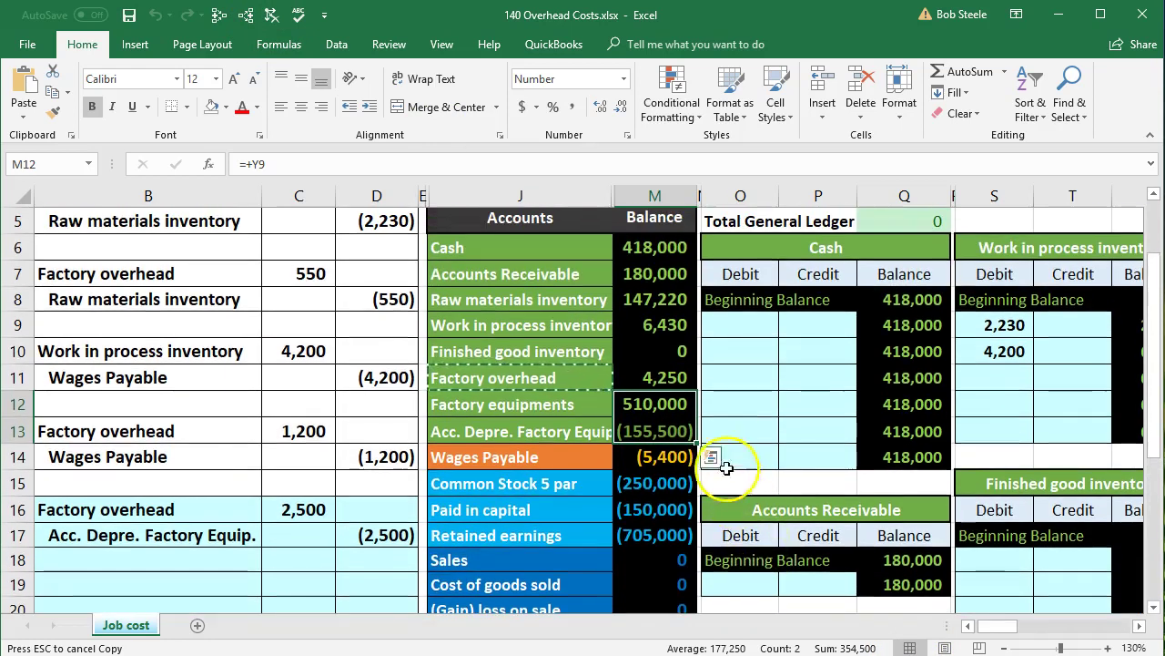
{"action": "left_click", "coordinate": [668, 298]}
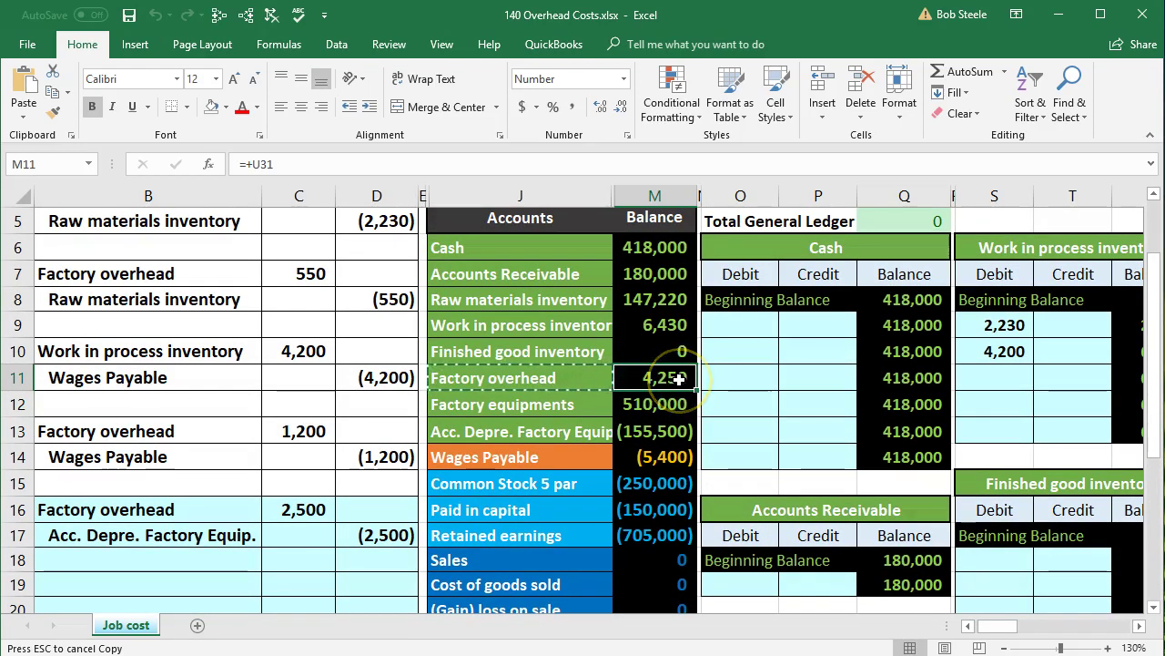
{"action": "left_click_drag", "start_coordinate": [510, 301], "coordinate": [516, 378]}
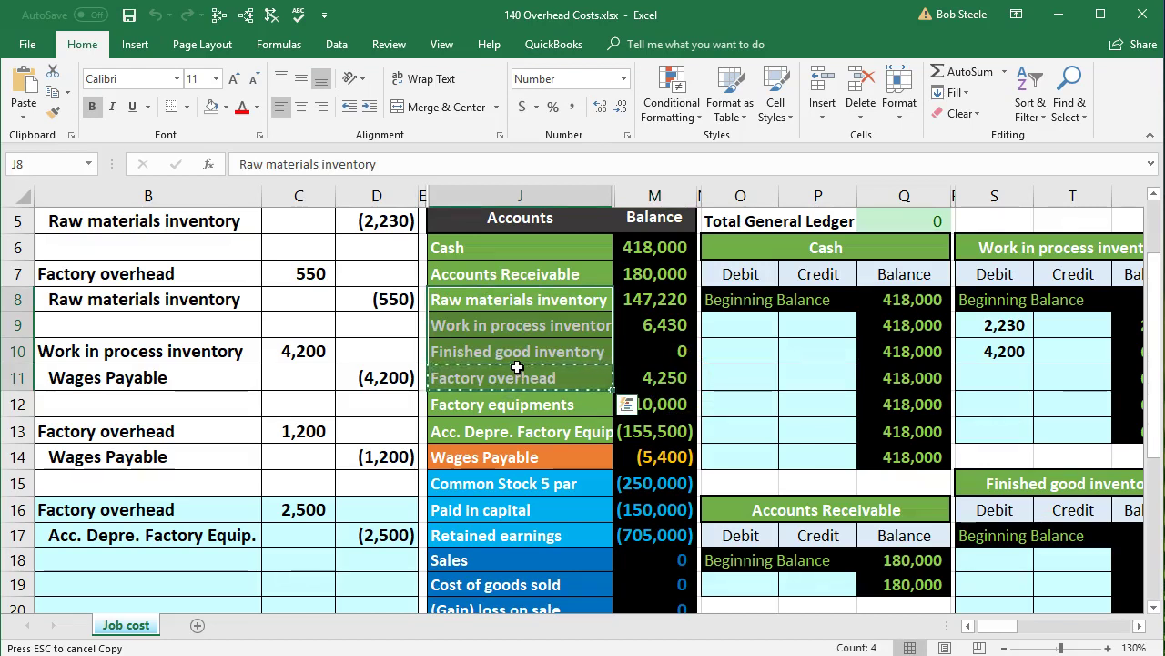
{"action": "left_click", "coordinate": [507, 579]}
{"action": "left_click", "coordinate": [568, 585]}
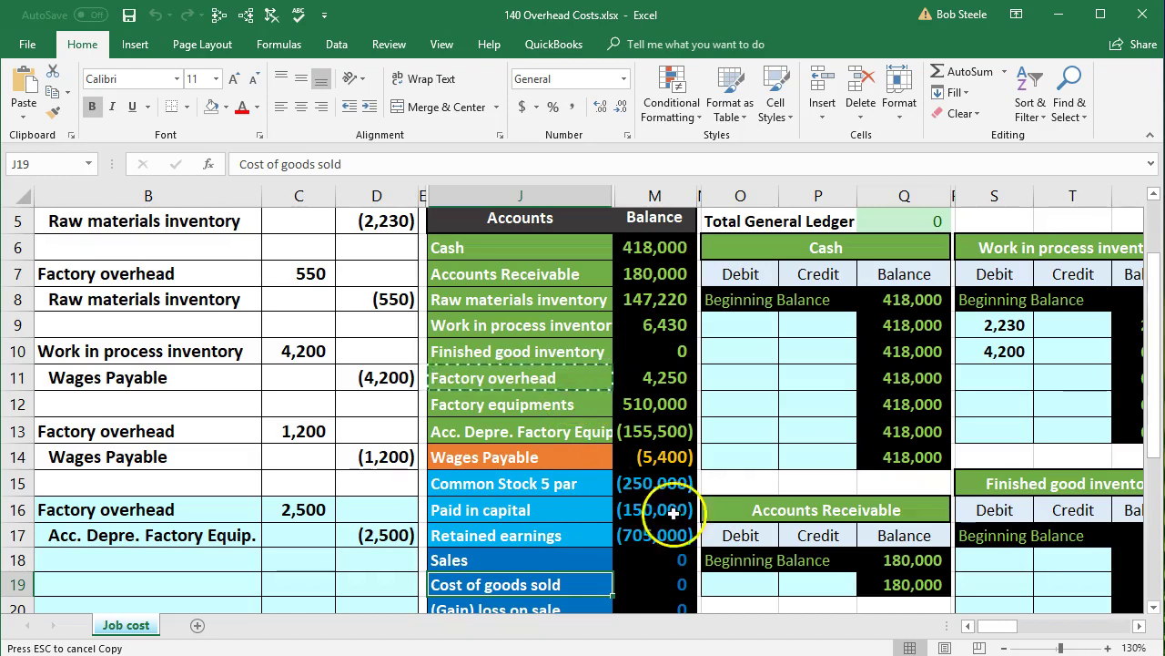
{"action": "left_click", "coordinate": [969, 627]}
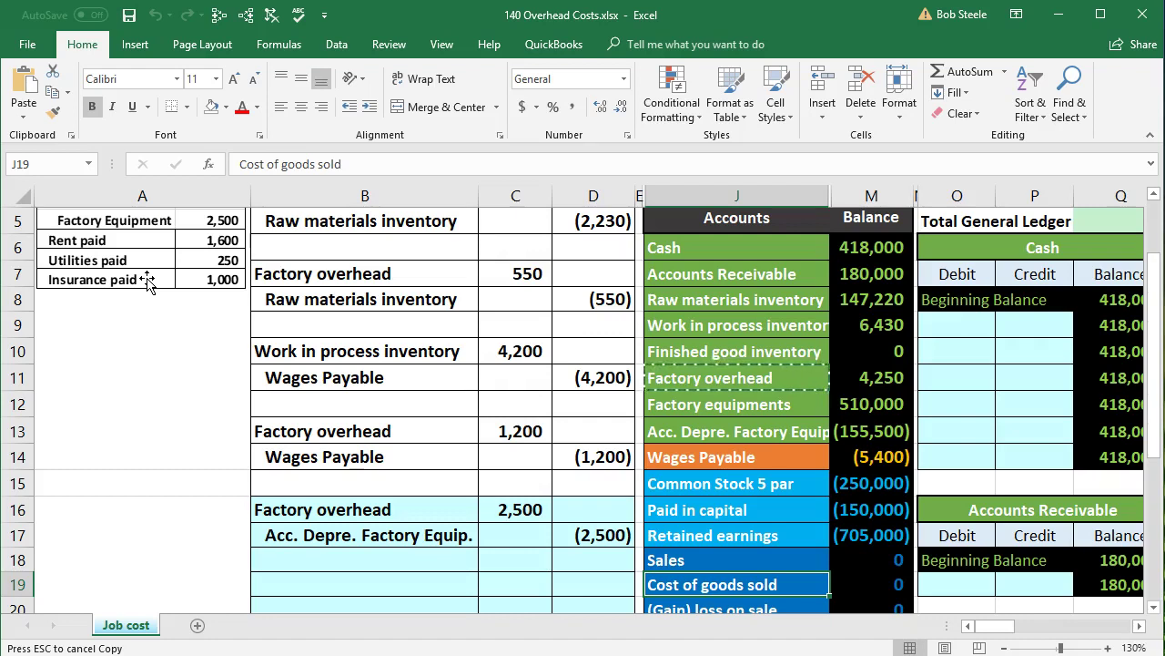
{"action": "left_click", "coordinate": [124, 295]}
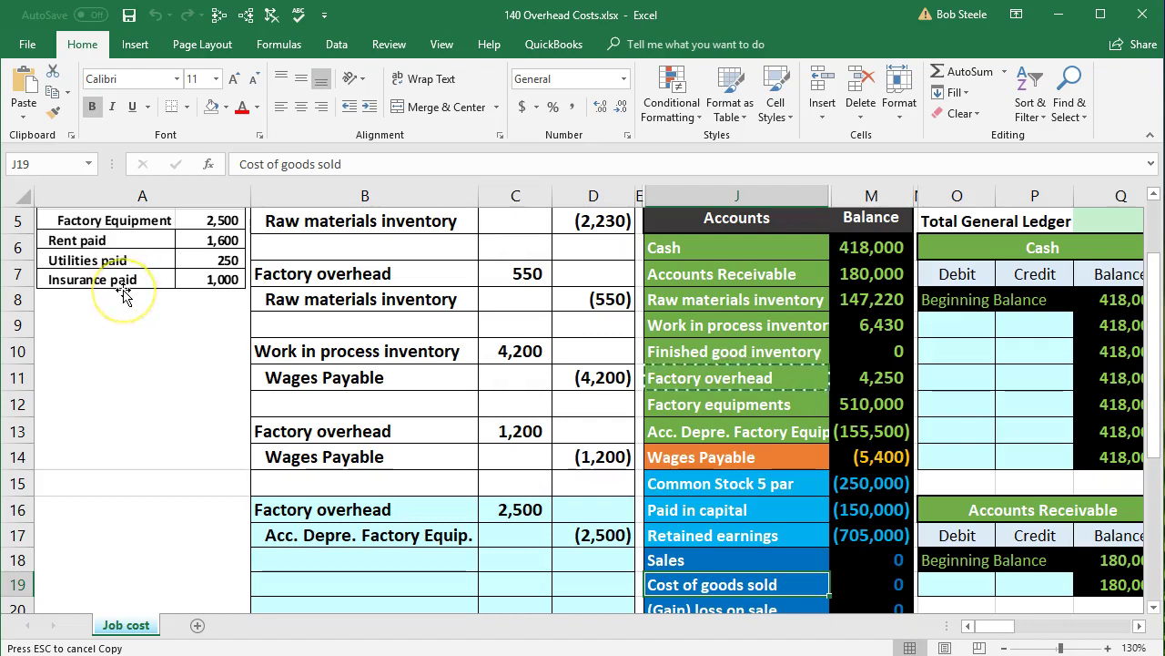
{"action": "left_click", "coordinate": [139, 289]}
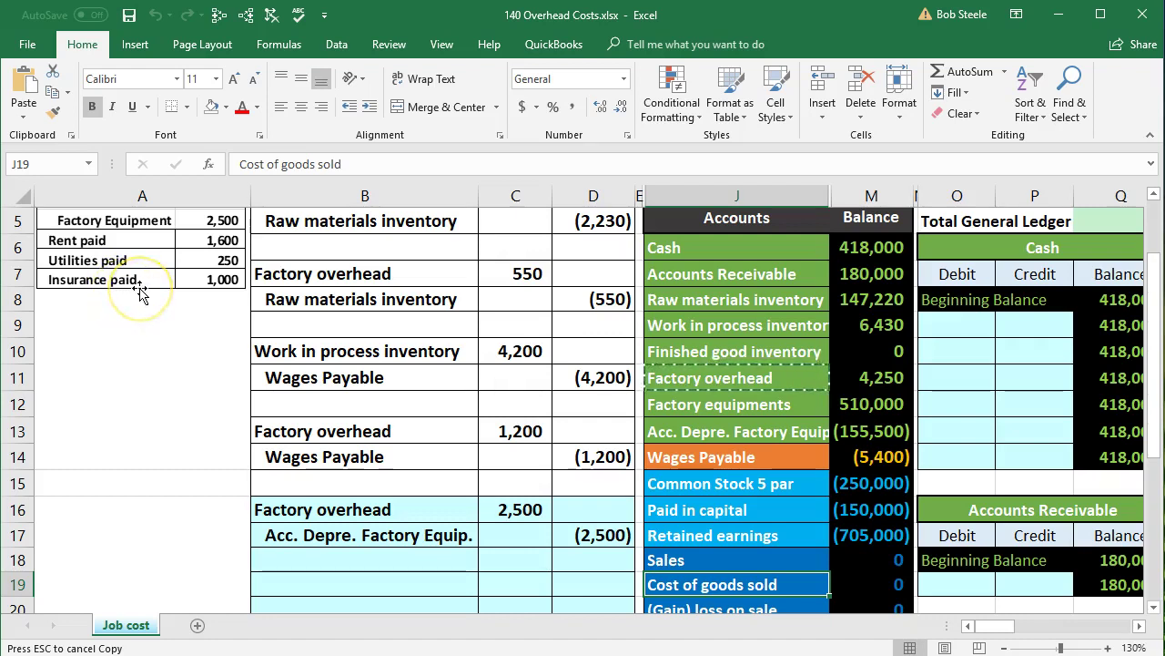
{"action": "left_click", "coordinate": [151, 257]}
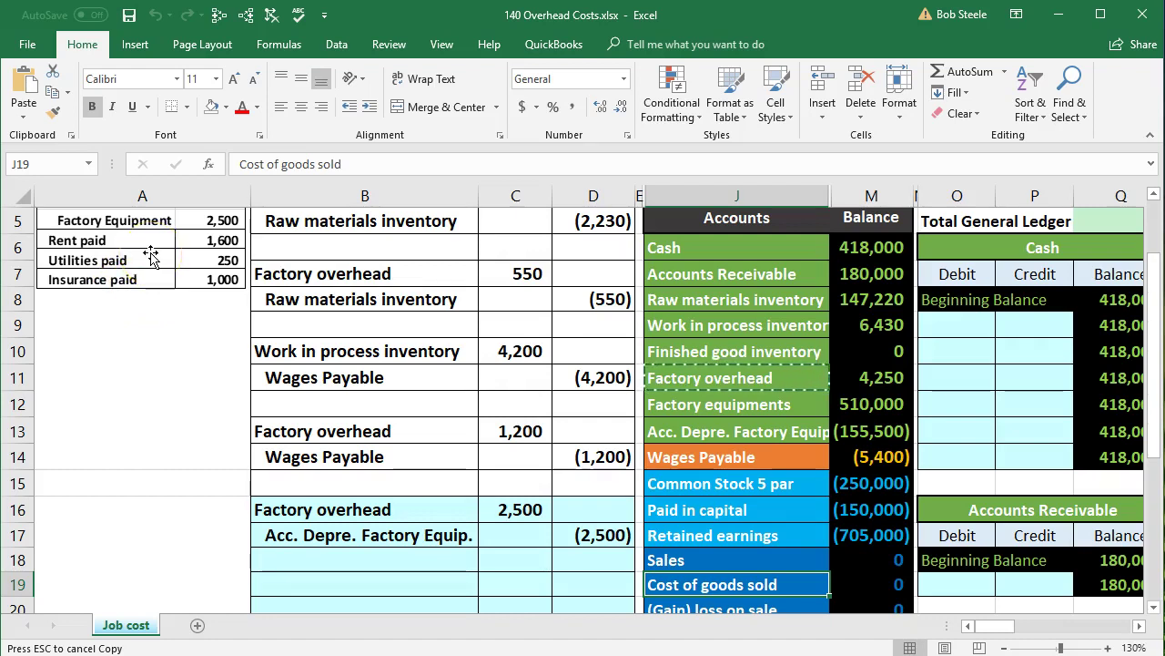
{"action": "left_click", "coordinate": [168, 253]}
{"action": "left_click", "coordinate": [235, 269]}
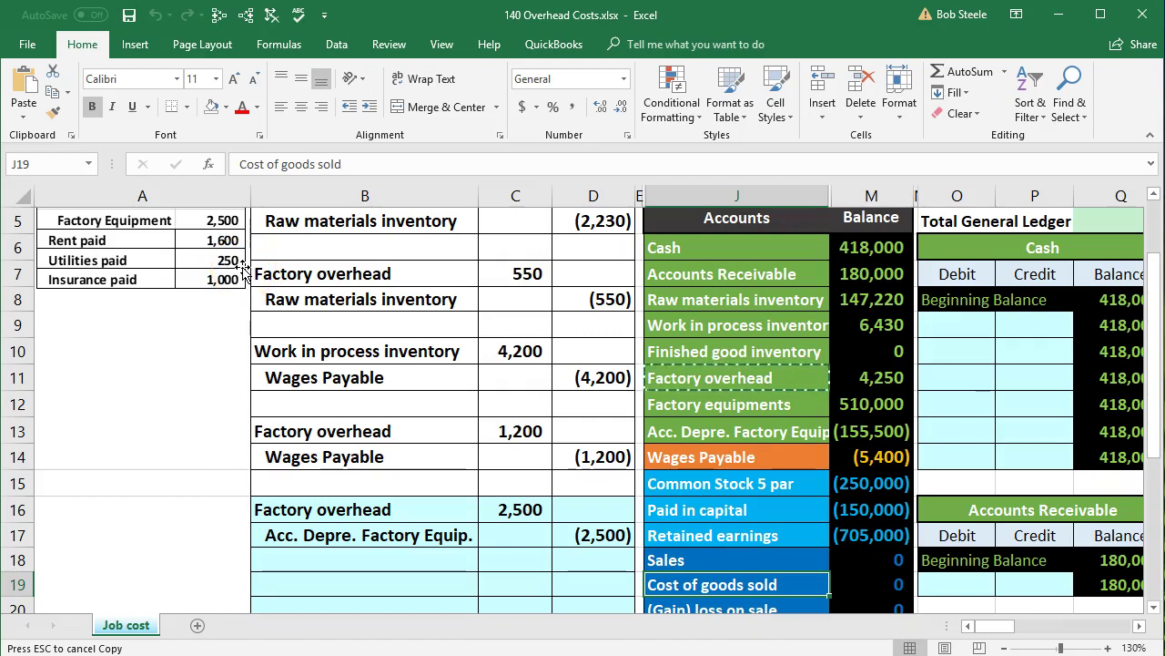
{"action": "left_click", "coordinate": [243, 272]}
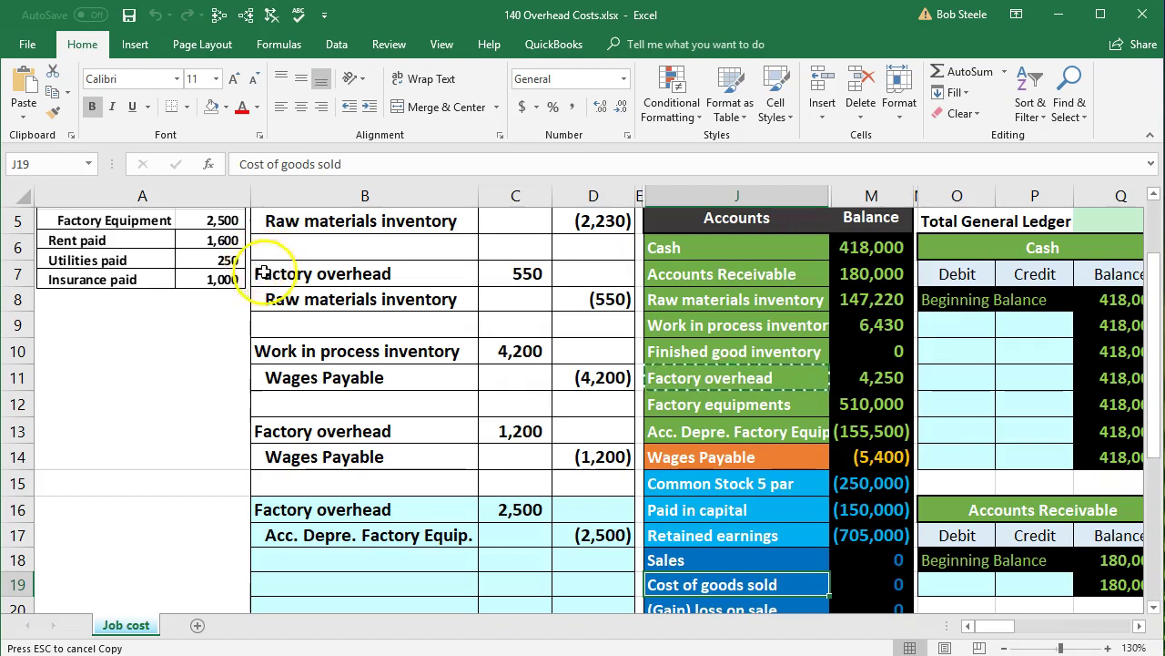
- Paste the Cash account name as a value into B20
{"action": "left_click", "coordinate": [710, 242]}
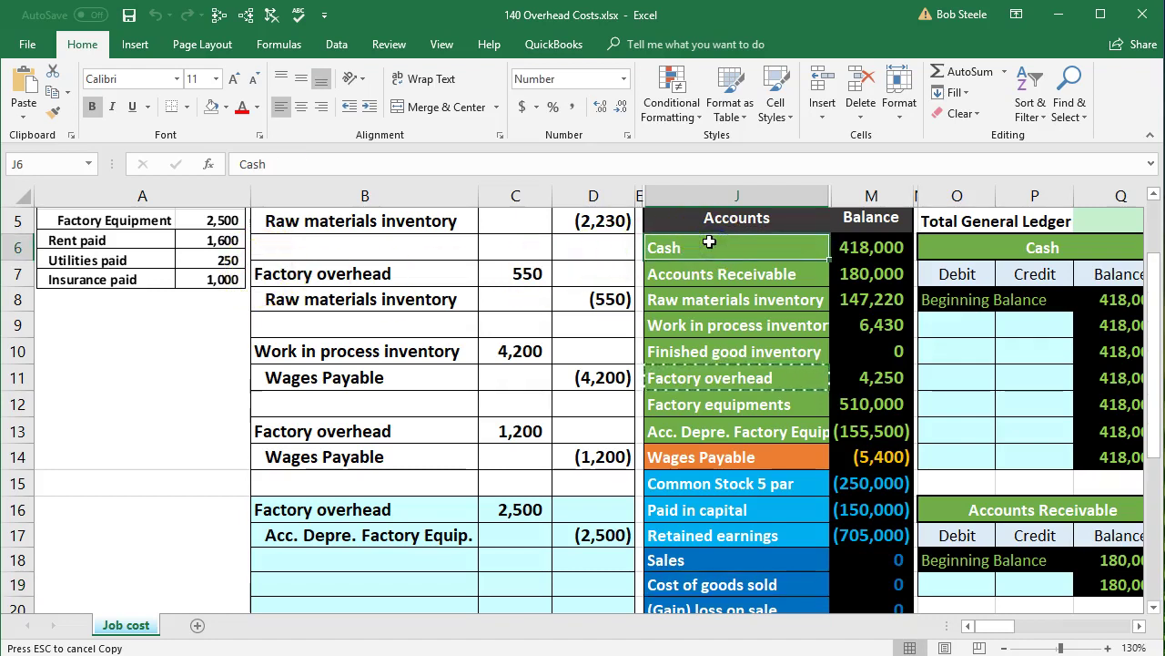
{"action": "right_click", "coordinate": [710, 242]}
{"action": "left_click", "coordinate": [742, 273]}
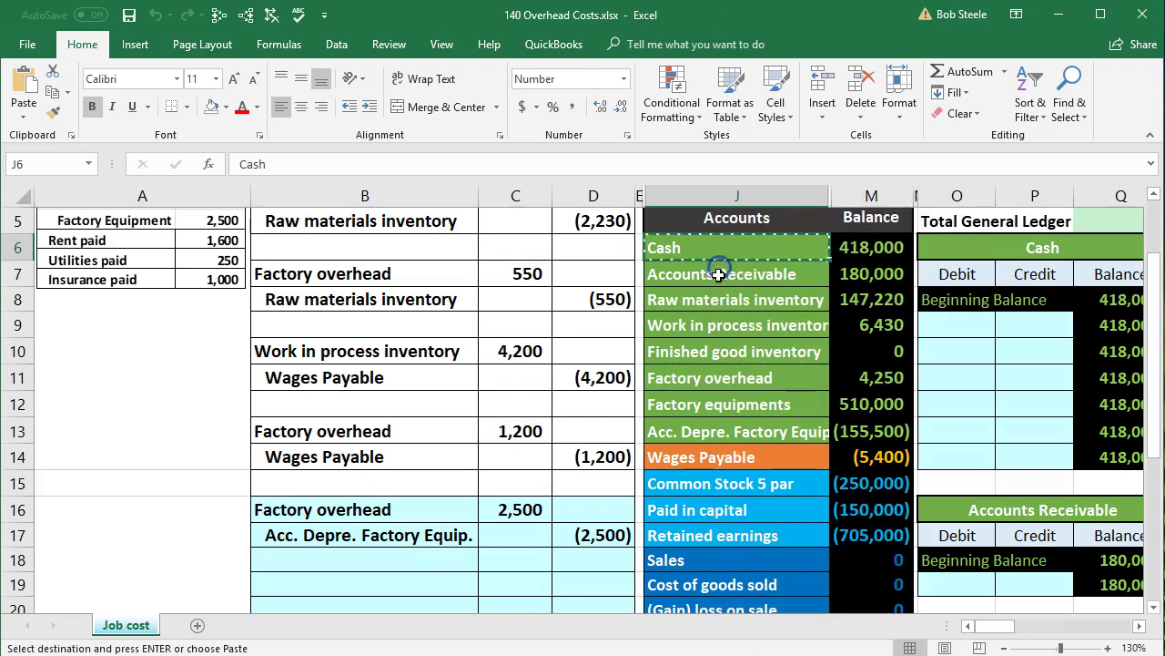
{"action": "scroll", "coordinate": [502, 416], "scroll_direction": "down", "scroll_amount": 1}
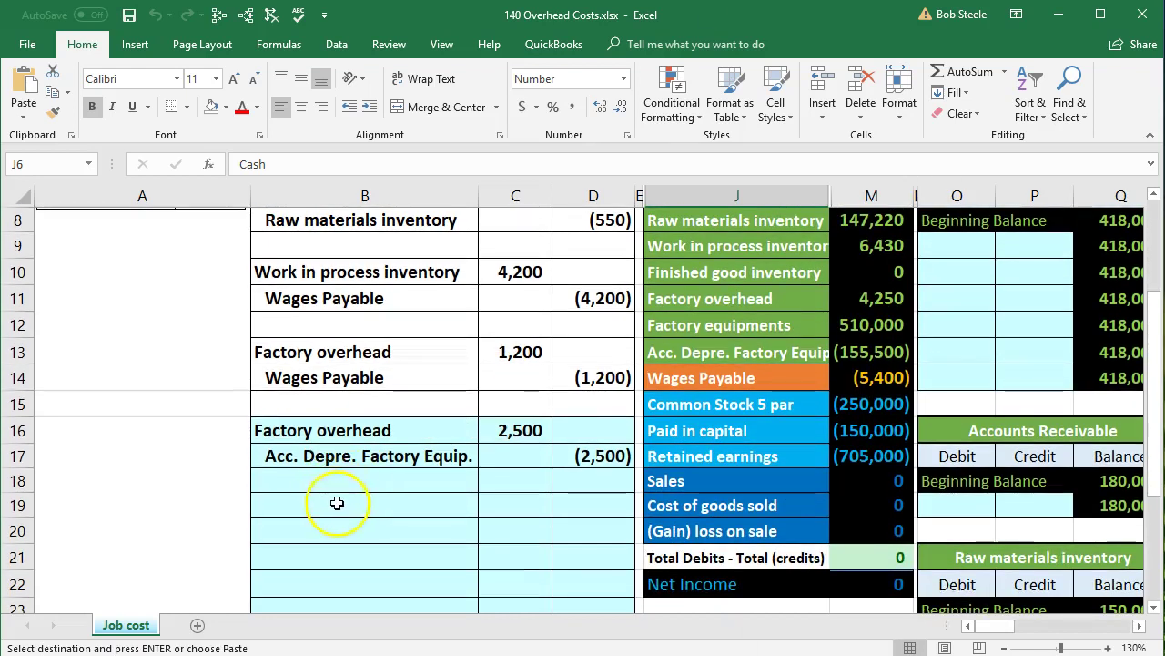
{"action": "left_click", "coordinate": [333, 527]}
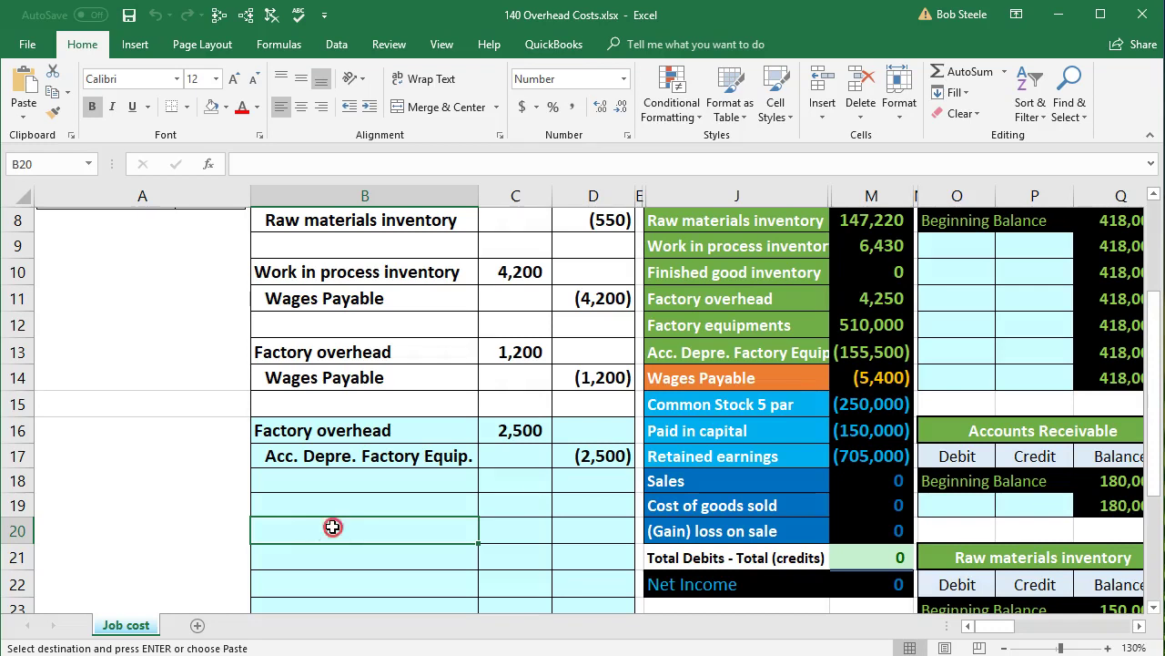
{"action": "right_click", "coordinate": [333, 527]}
{"action": "left_click", "coordinate": [400, 200]}
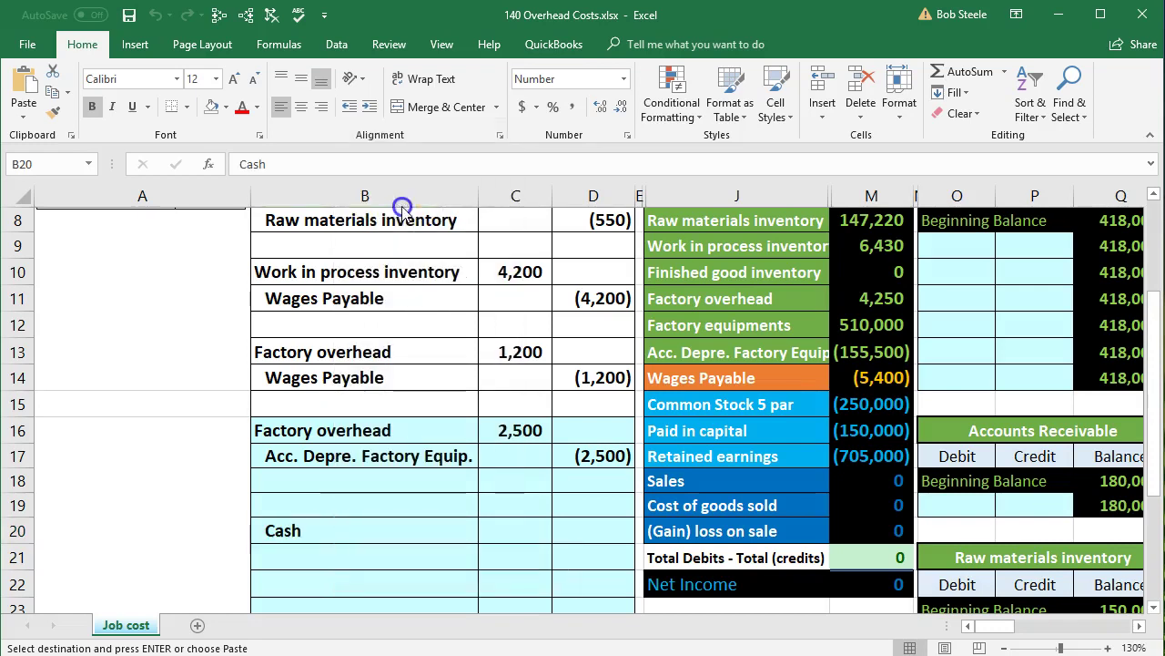
{"action": "left_click", "coordinate": [593, 526]}
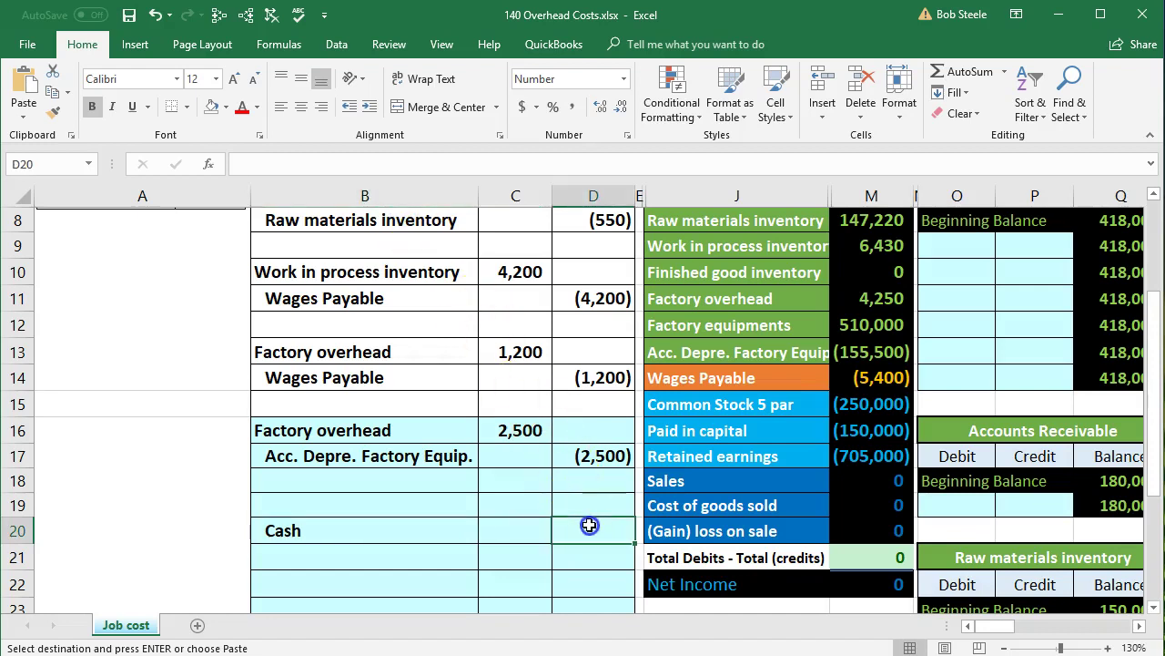
{"action": "scroll", "coordinate": [217, 533], "scroll_direction": "up", "scroll_amount": 1}
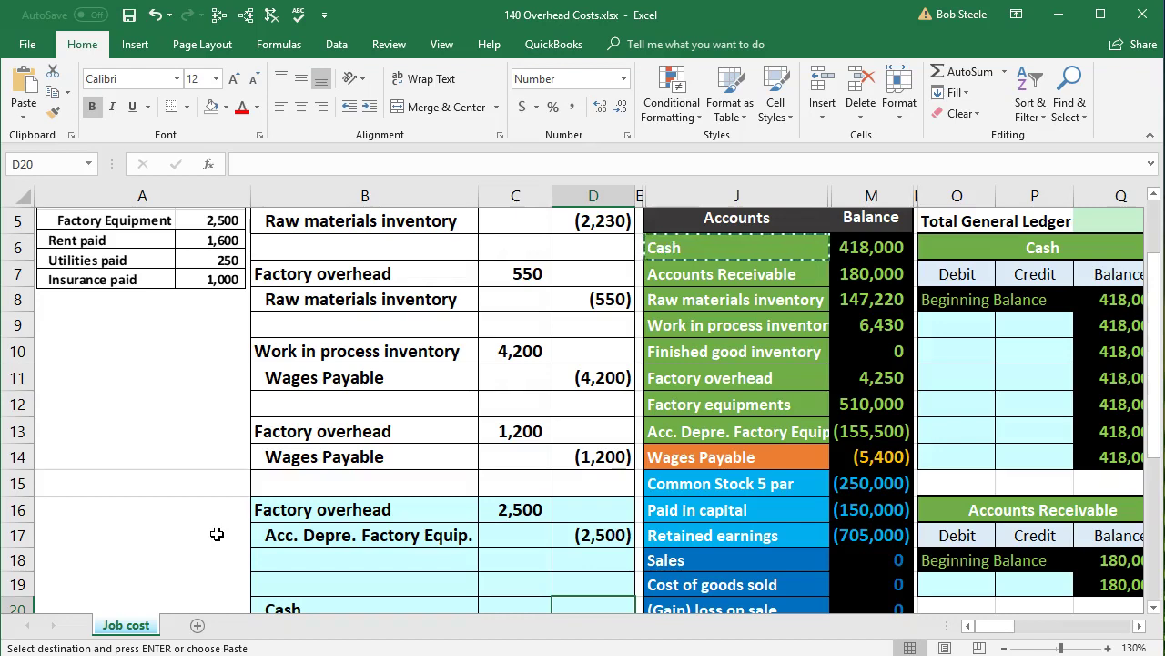
{"action": "type", "text": "-160"}
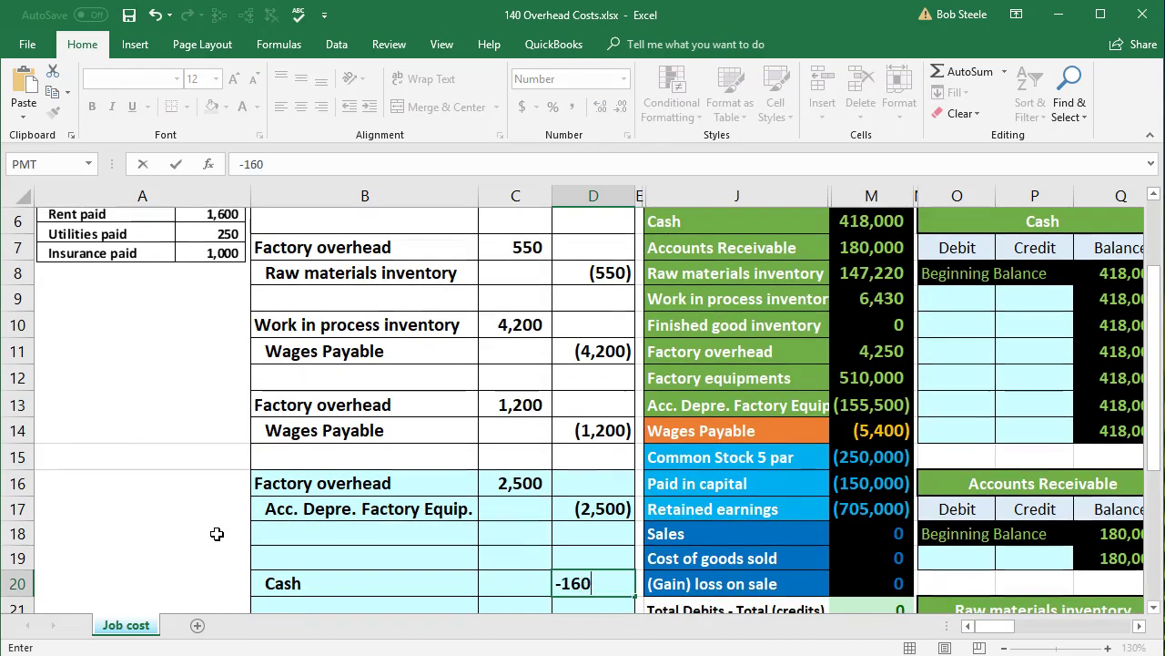
{"action": "type", "text": "0-250"}
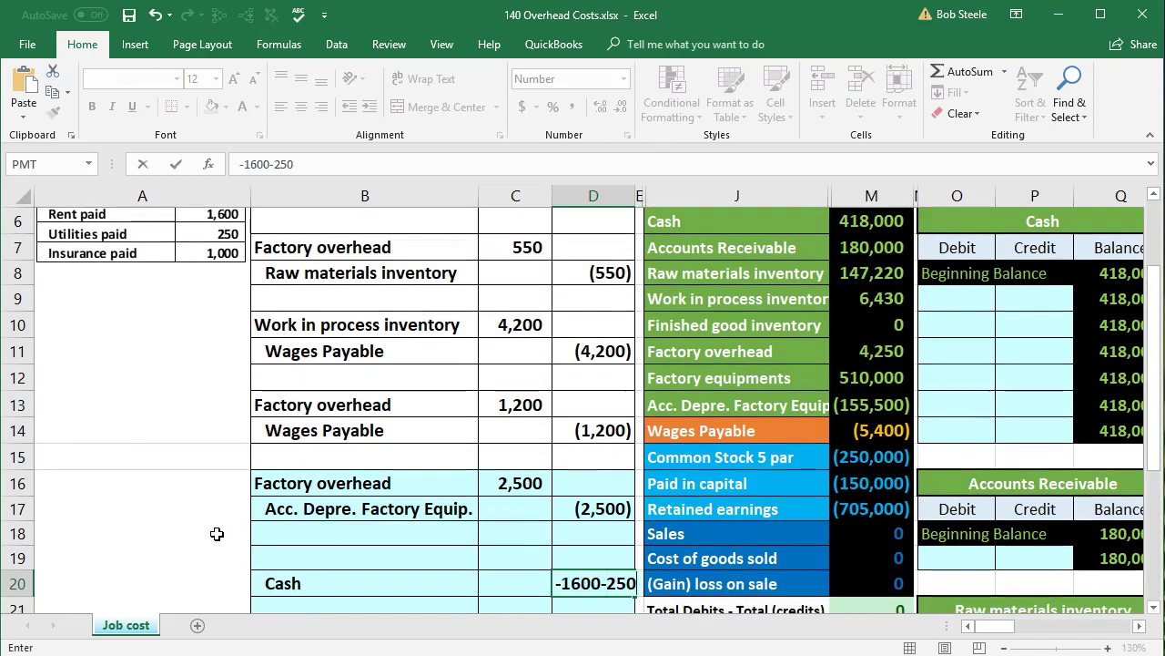
{"action": "type", "text": "-1000"}
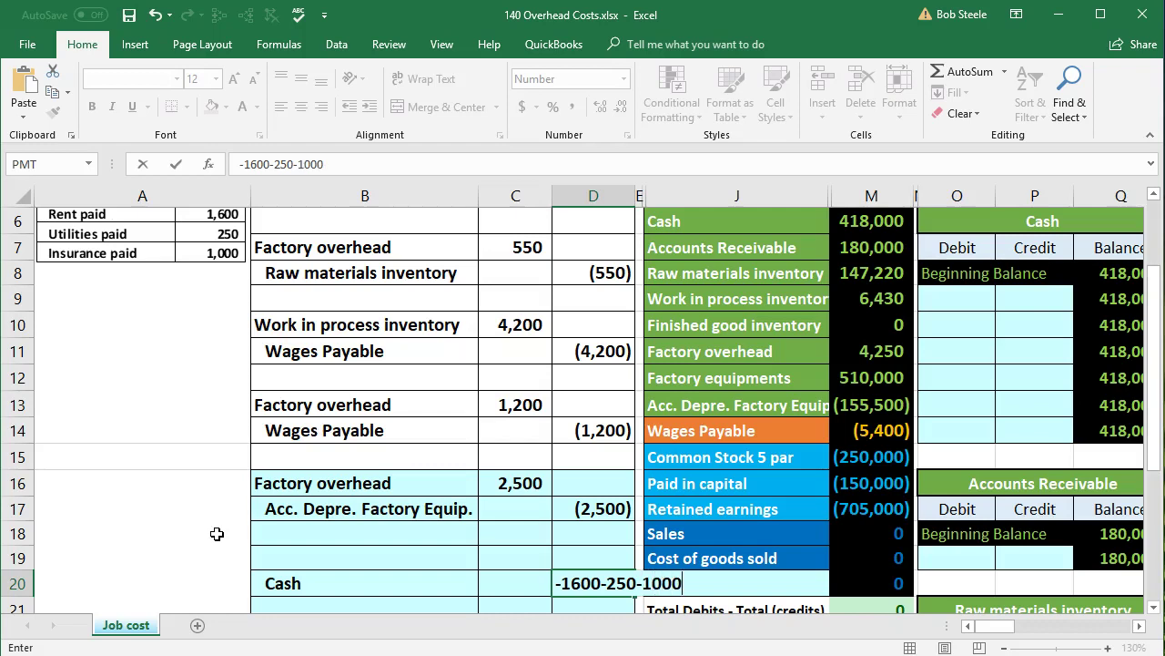
{"action": "key", "text": "Return"}
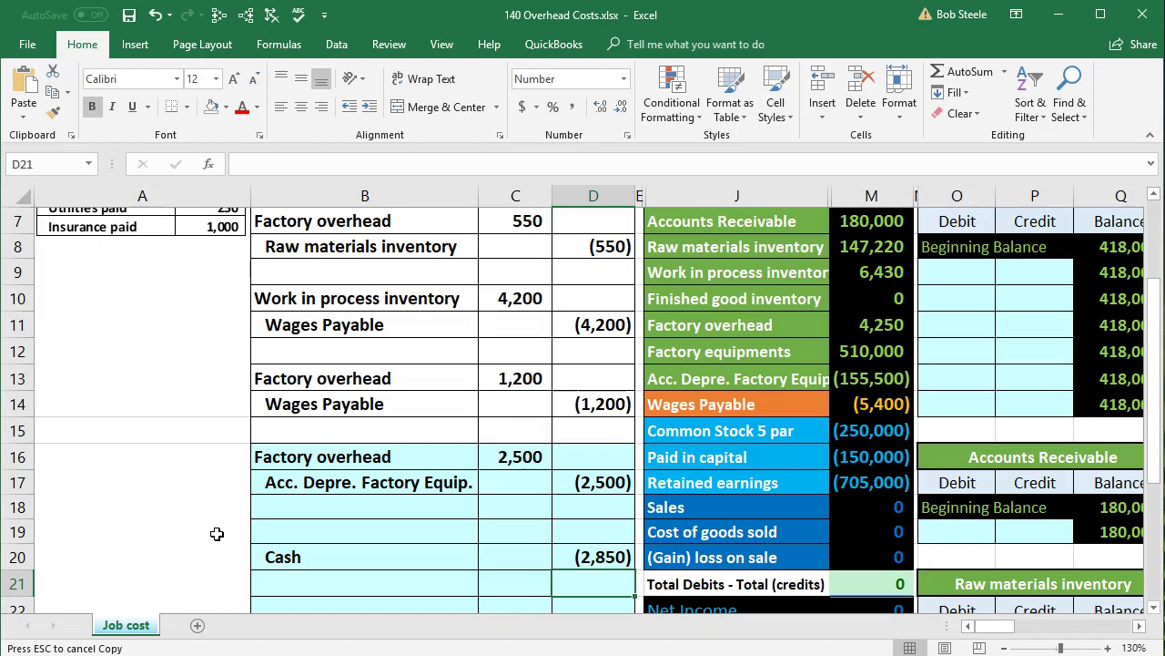
- Rewrite the Cash credit in D20 as =-(1600+250+1000)
{"action": "key", "text": "Up"}
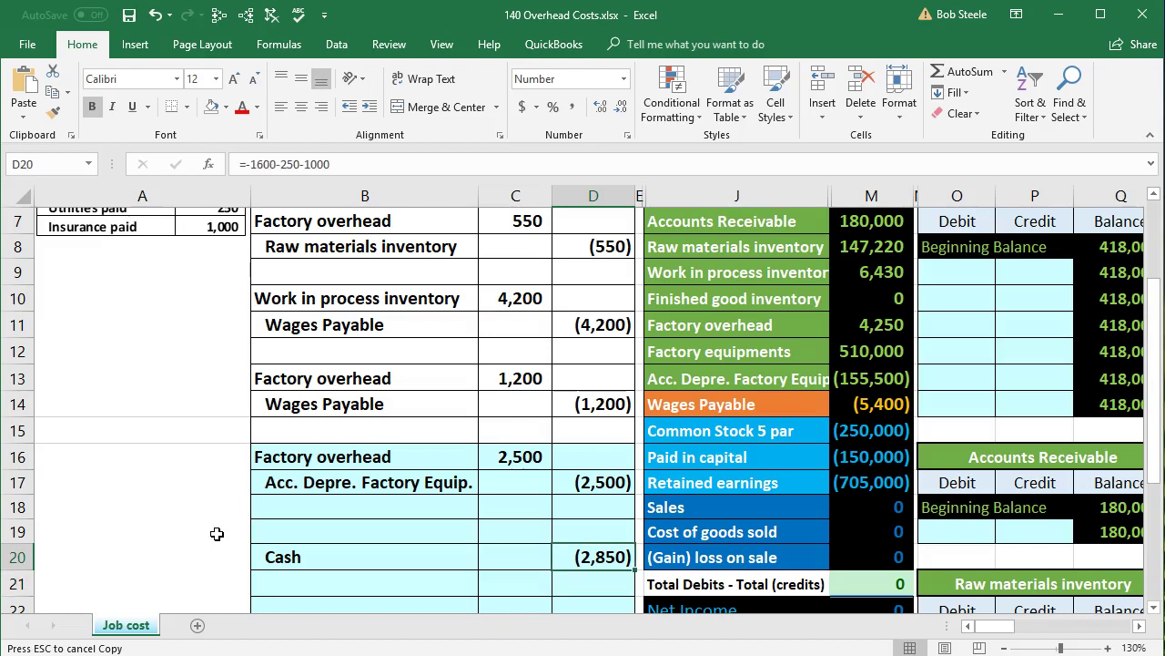
{"action": "type", "text": "="}
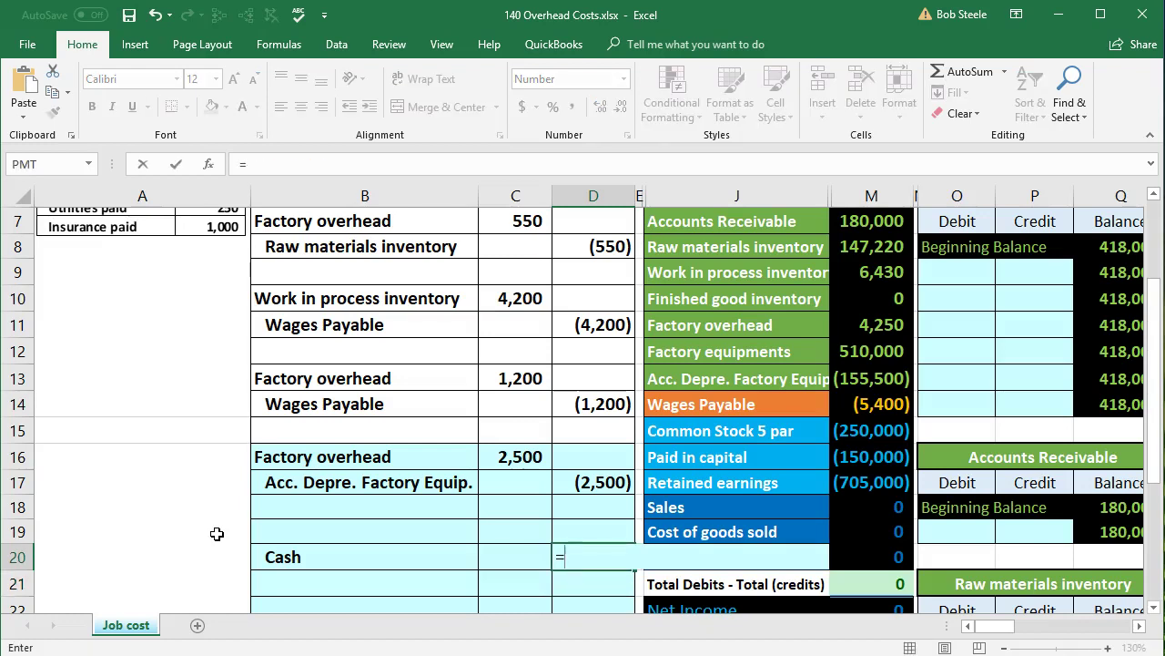
{"action": "type", "text": "-("}
{"action": "scroll", "coordinate": [217, 534], "scroll_direction": "up", "scroll_amount": 1}
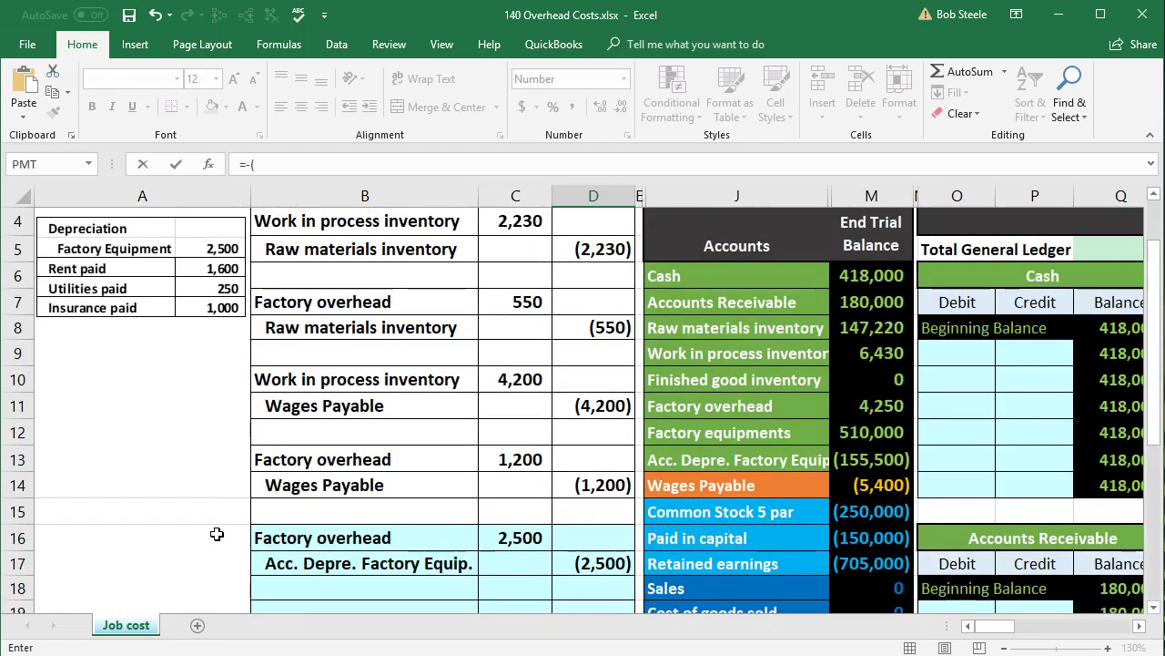
{"action": "type", "text": "1600+250+100"}
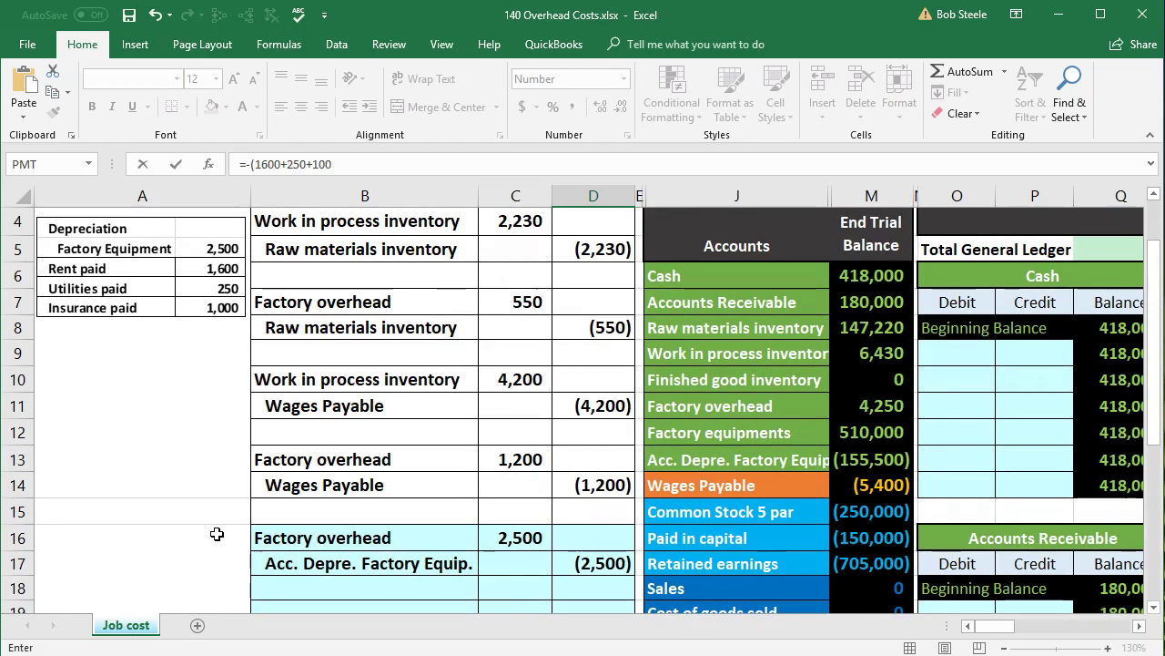
{"action": "type", "text": "0)"}
{"action": "scroll", "coordinate": [285, 533], "scroll_direction": "down", "scroll_amount": 1}
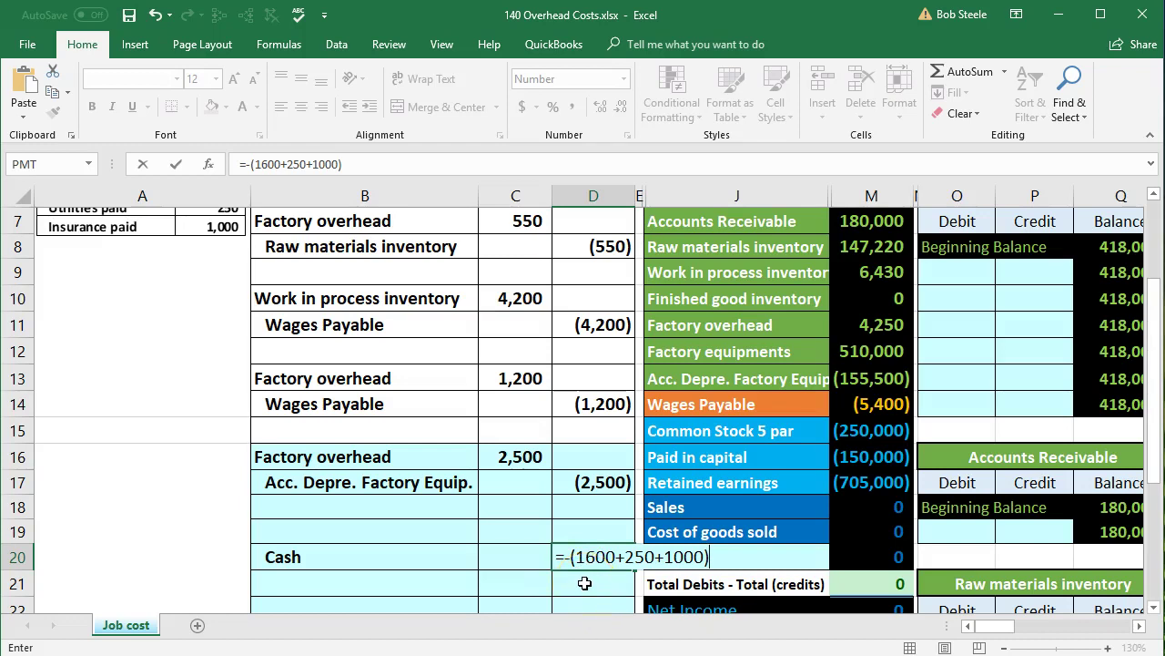
{"action": "key", "text": "Return"}
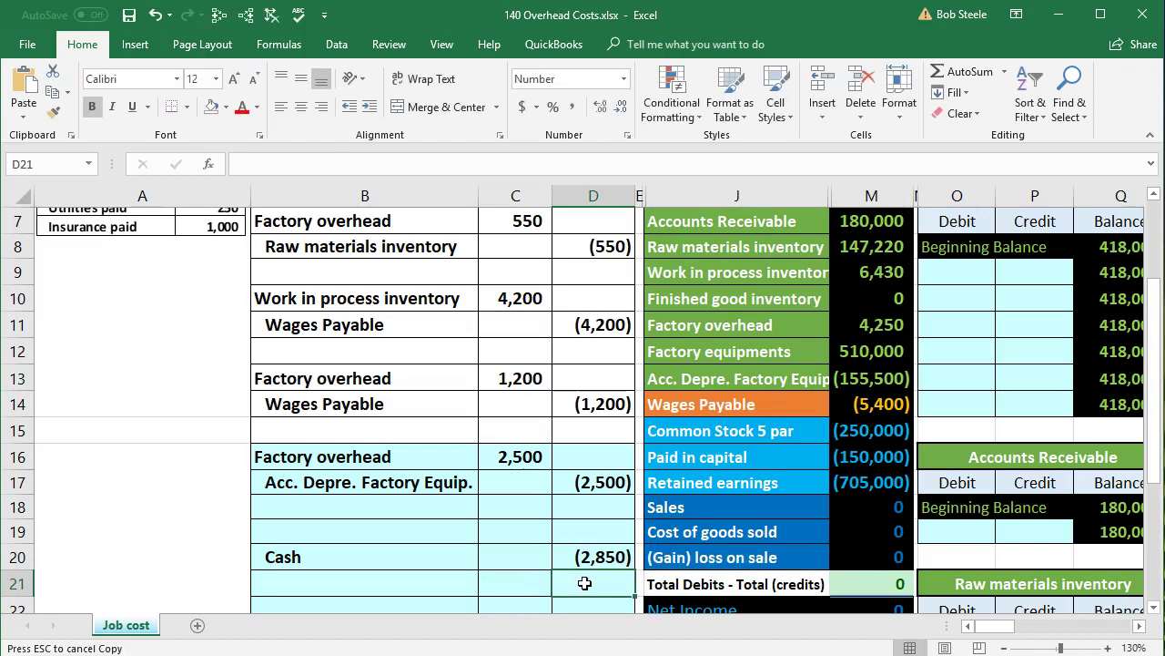
- Enter the 2,850 debit in C19 as =-D20
{"action": "left_click", "coordinate": [514, 533]}
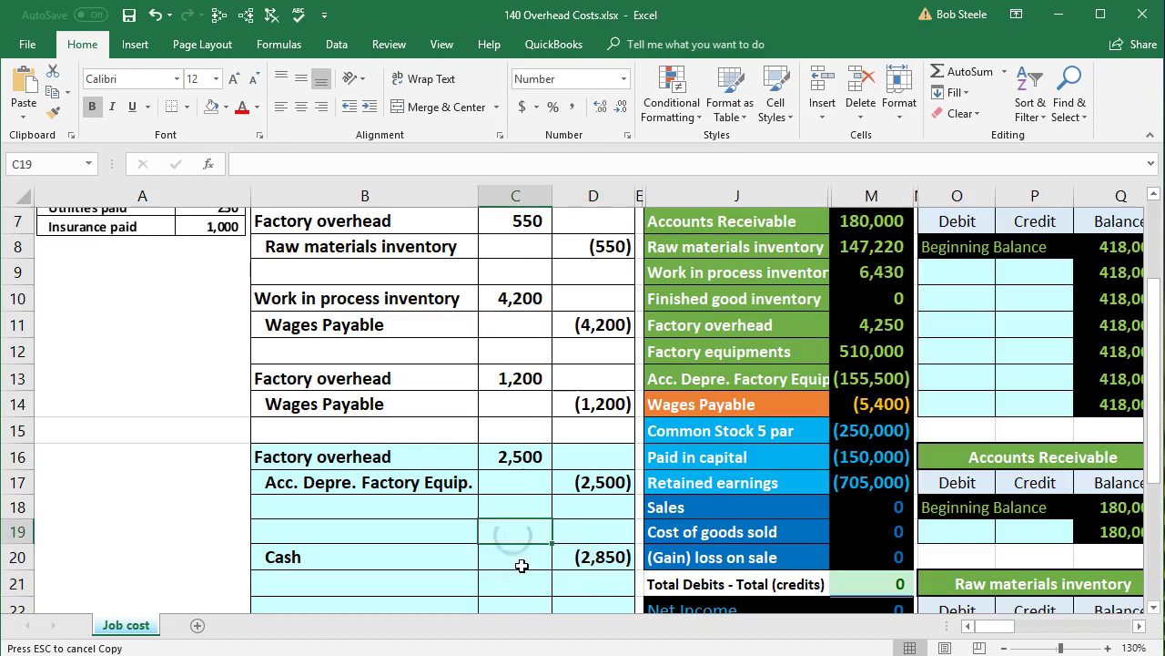
{"action": "type", "text": "-"}
{"action": "key", "text": "Down"}
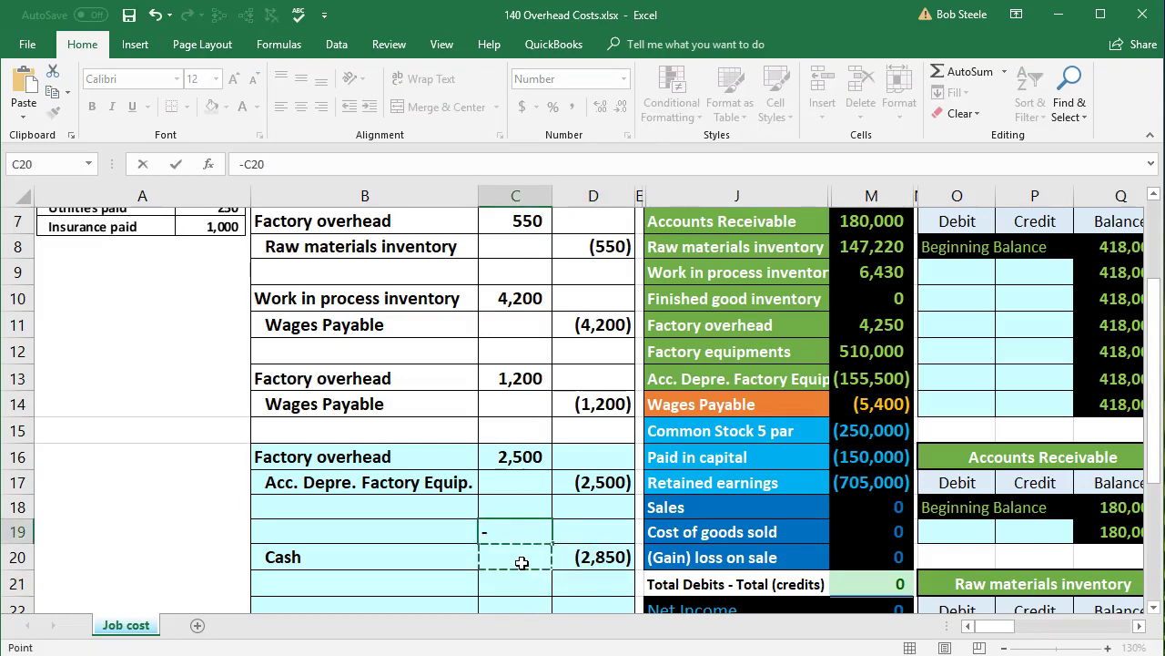
{"action": "key", "text": "Right"}
{"action": "key", "text": "Return"}
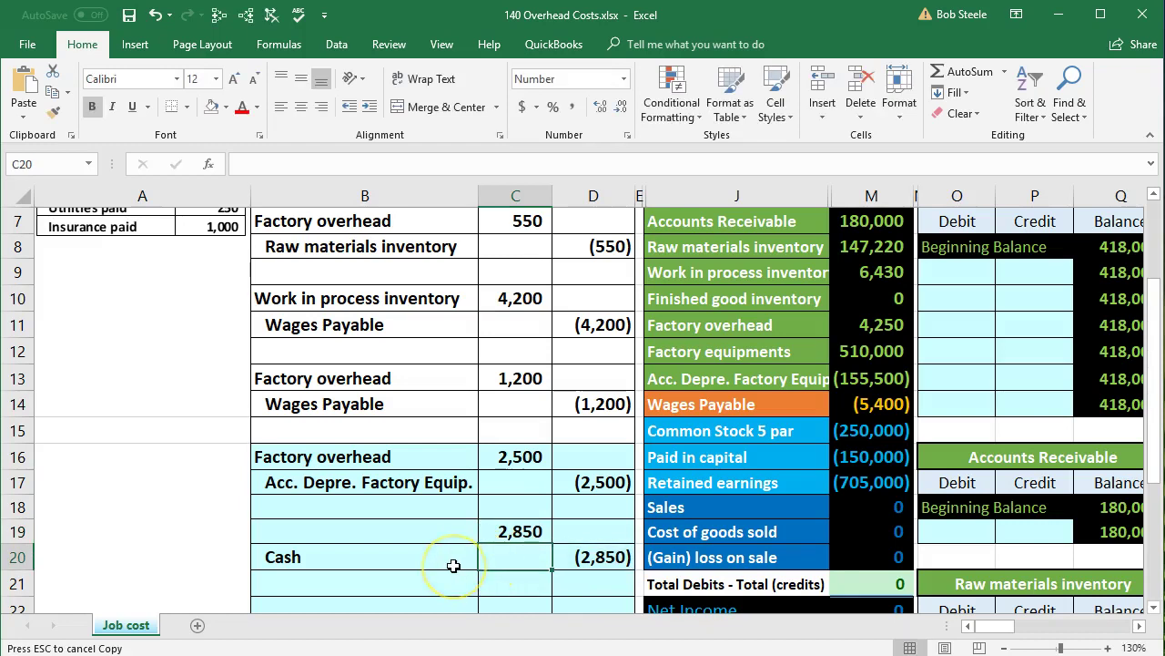
{"action": "scroll", "coordinate": [364, 391], "scroll_direction": "up", "scroll_amount": 1}
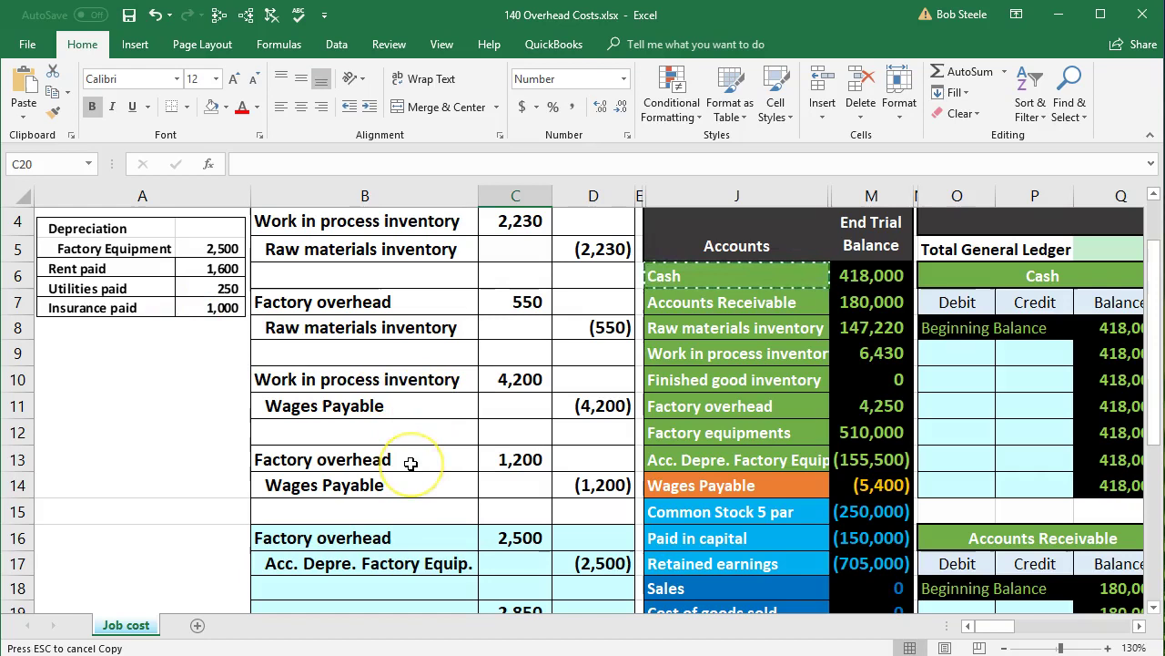
- Copy Factory overhead from J11 and paste it as a value into B19
{"action": "left_click", "coordinate": [718, 407]}
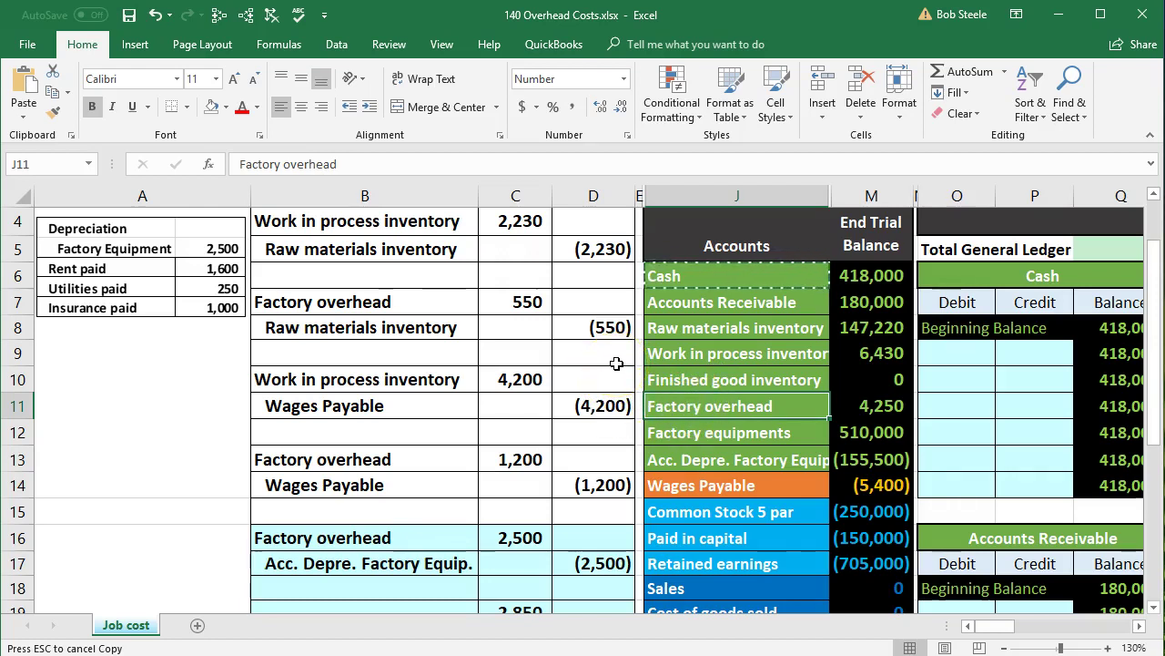
{"action": "scroll", "coordinate": [637, 346], "scroll_direction": "down", "scroll_amount": 1}
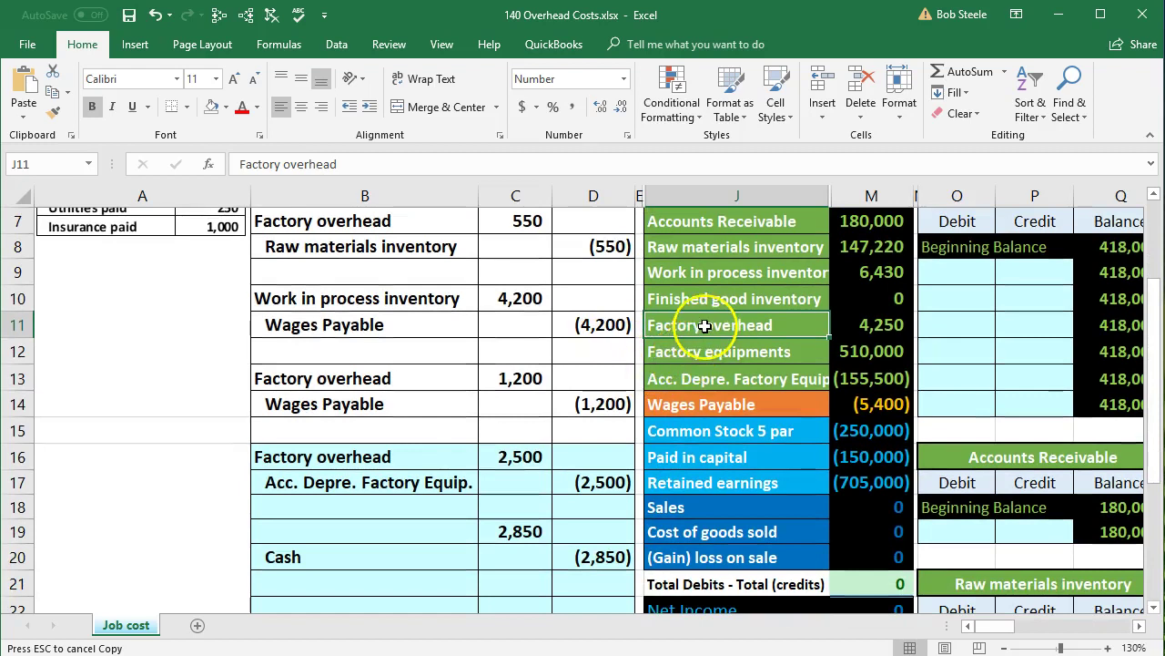
{"action": "right_click", "coordinate": [708, 326]}
{"action": "left_click", "coordinate": [728, 360]}
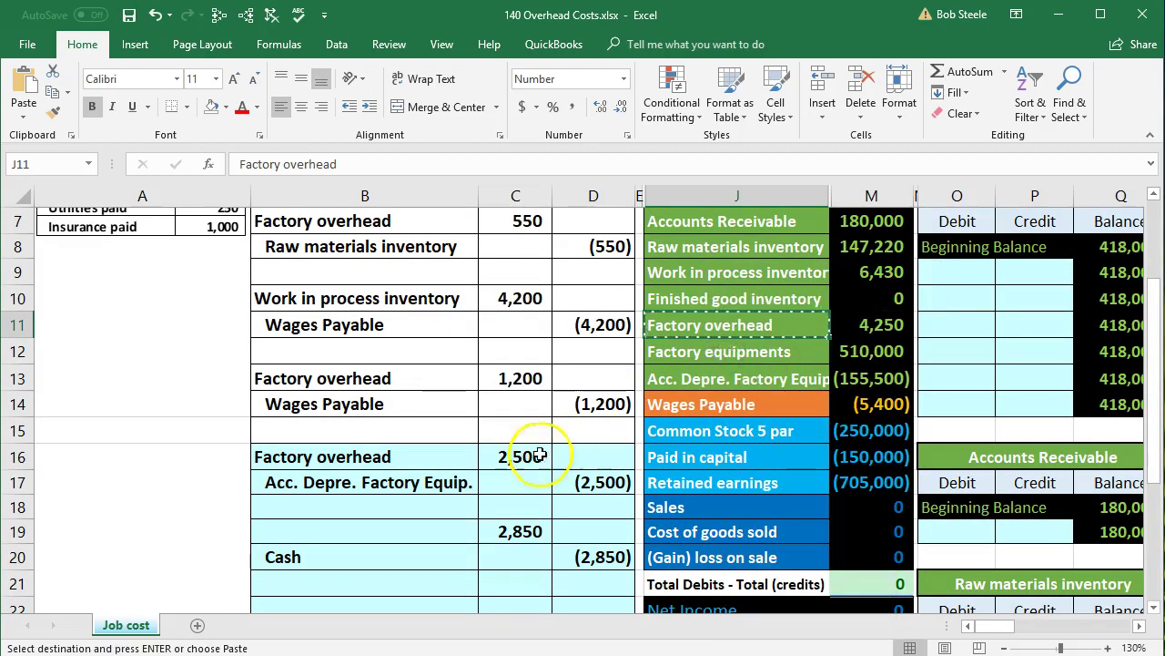
{"action": "left_click", "coordinate": [381, 528]}
{"action": "right_click", "coordinate": [382, 526]}
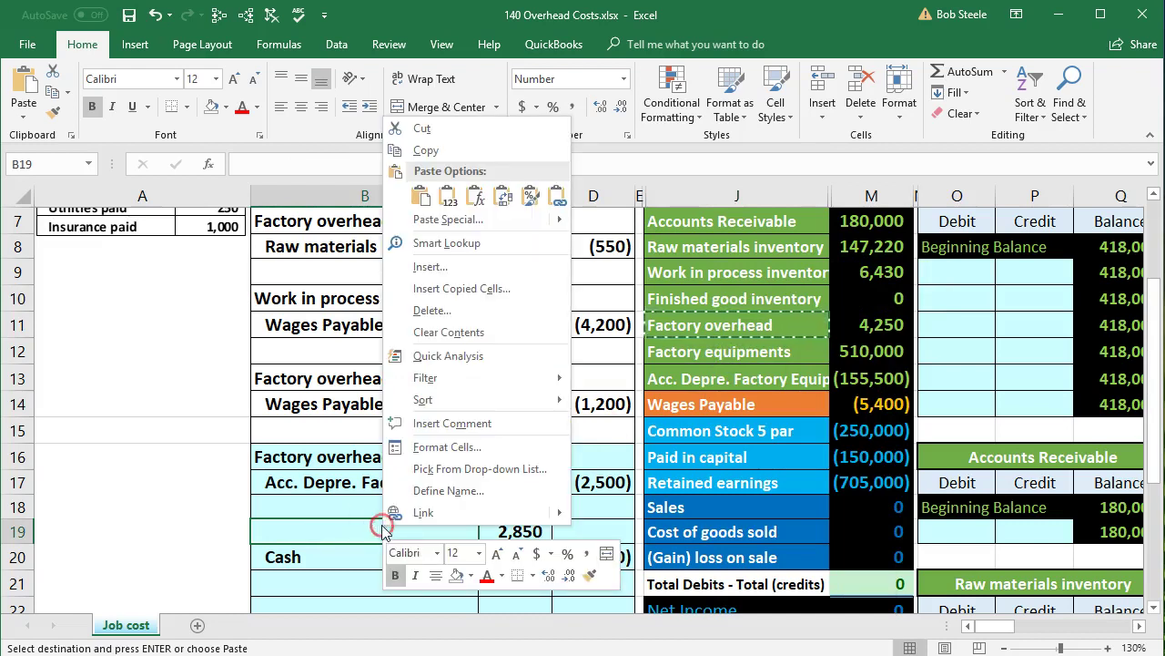
{"action": "left_click", "coordinate": [449, 200]}
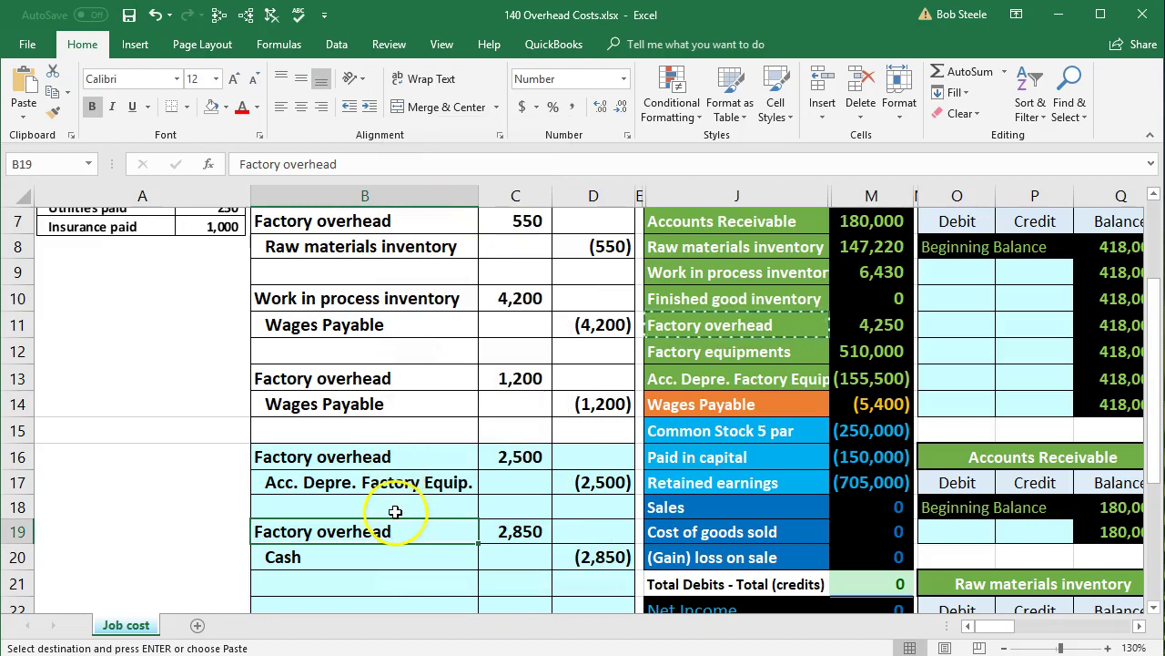
{"action": "scroll", "coordinate": [343, 543], "scroll_direction": "down", "scroll_amount": 1}
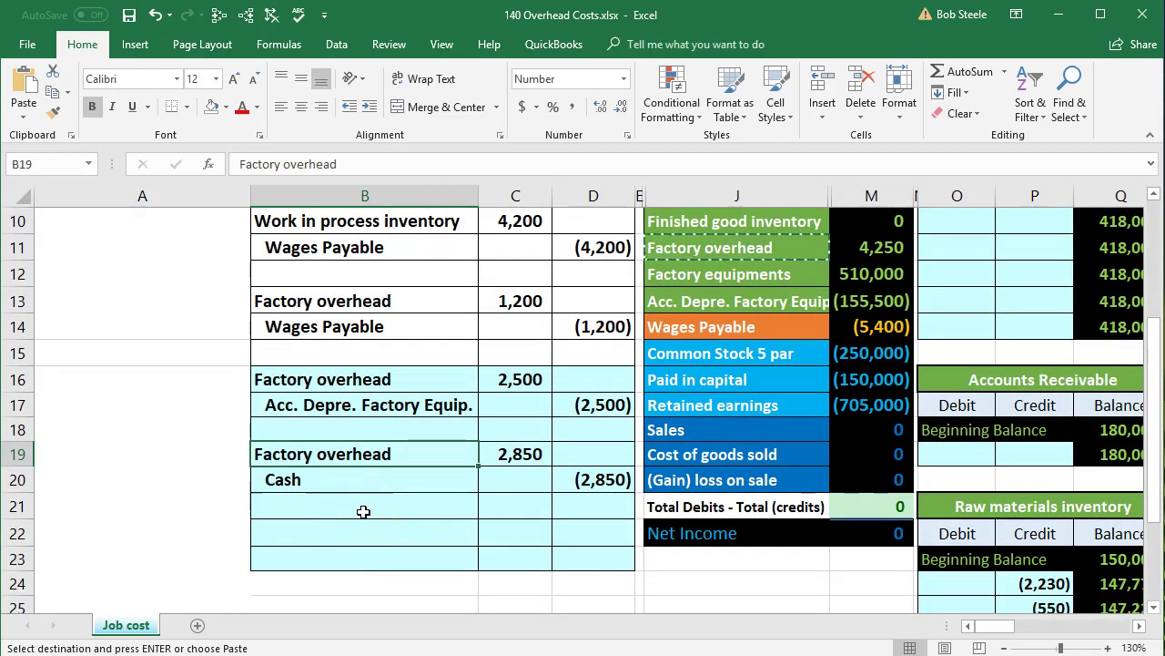
{"action": "left_click", "coordinate": [390, 474]}
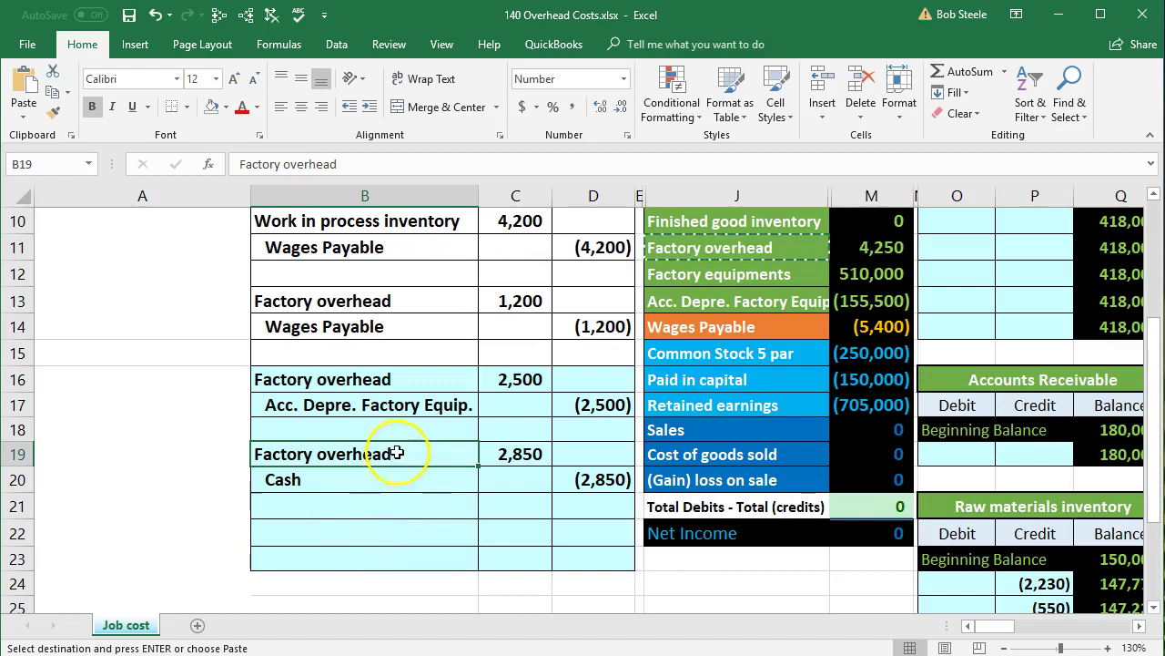
{"action": "left_click_drag", "start_coordinate": [391, 455], "coordinate": [488, 458]}
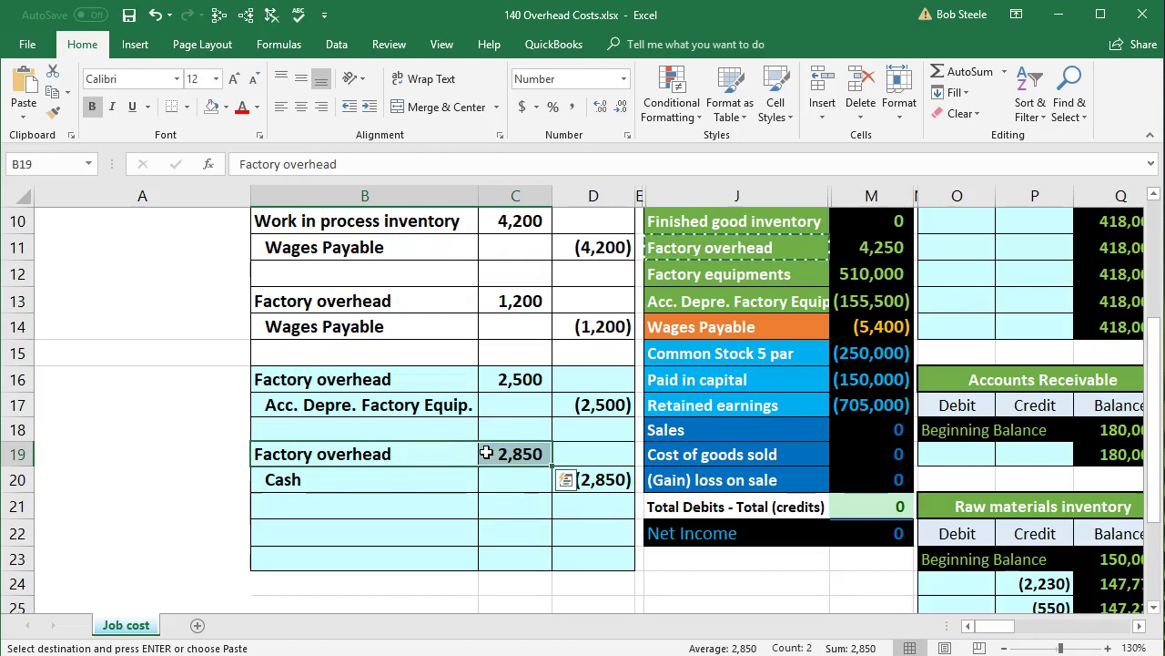
{"action": "left_click_drag", "start_coordinate": [455, 486], "coordinate": [559, 480]}
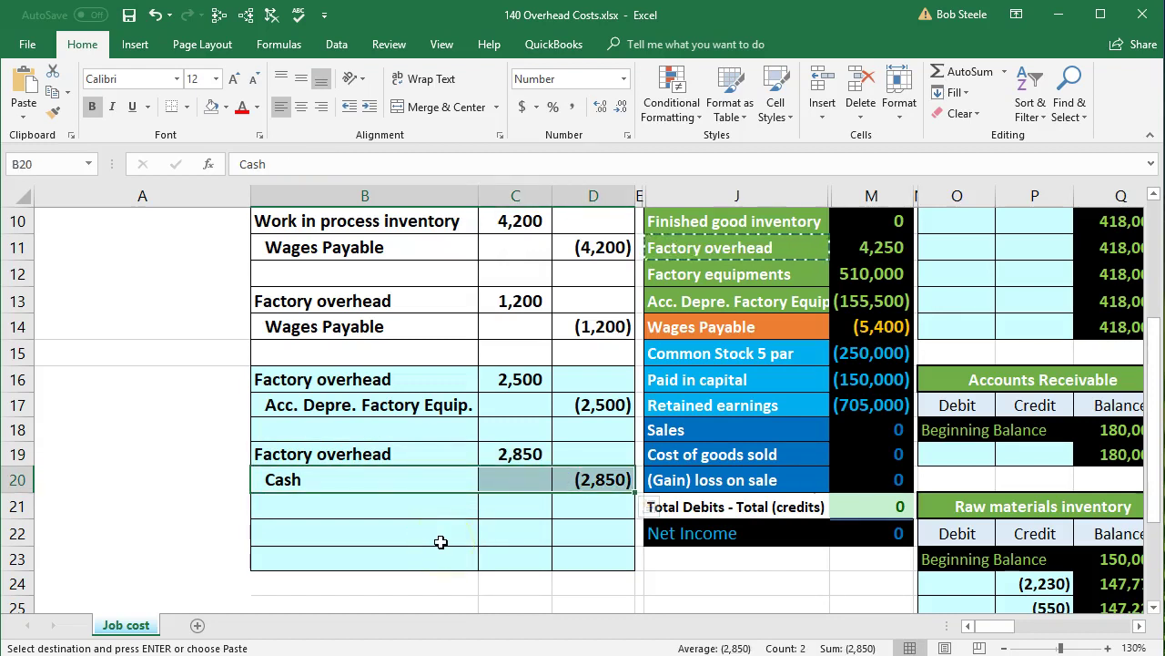
{"action": "left_click", "coordinate": [395, 508]}
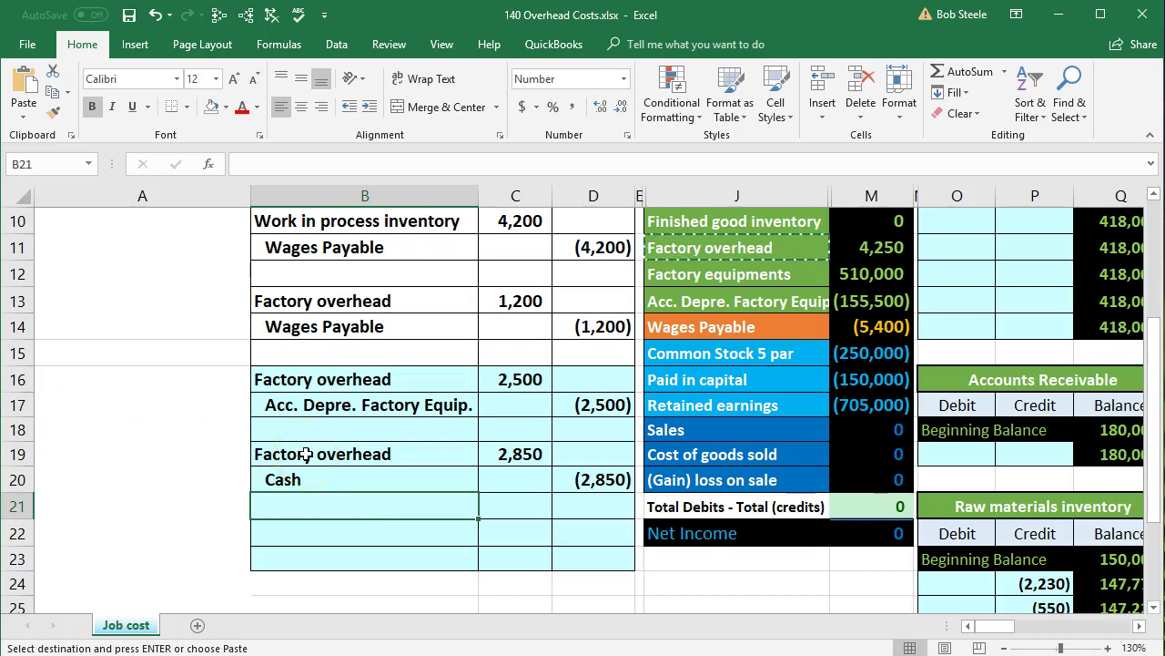
{"action": "left_click", "coordinate": [360, 505]}
{"action": "scroll", "coordinate": [365, 514], "scroll_direction": "up", "scroll_amount": 2}
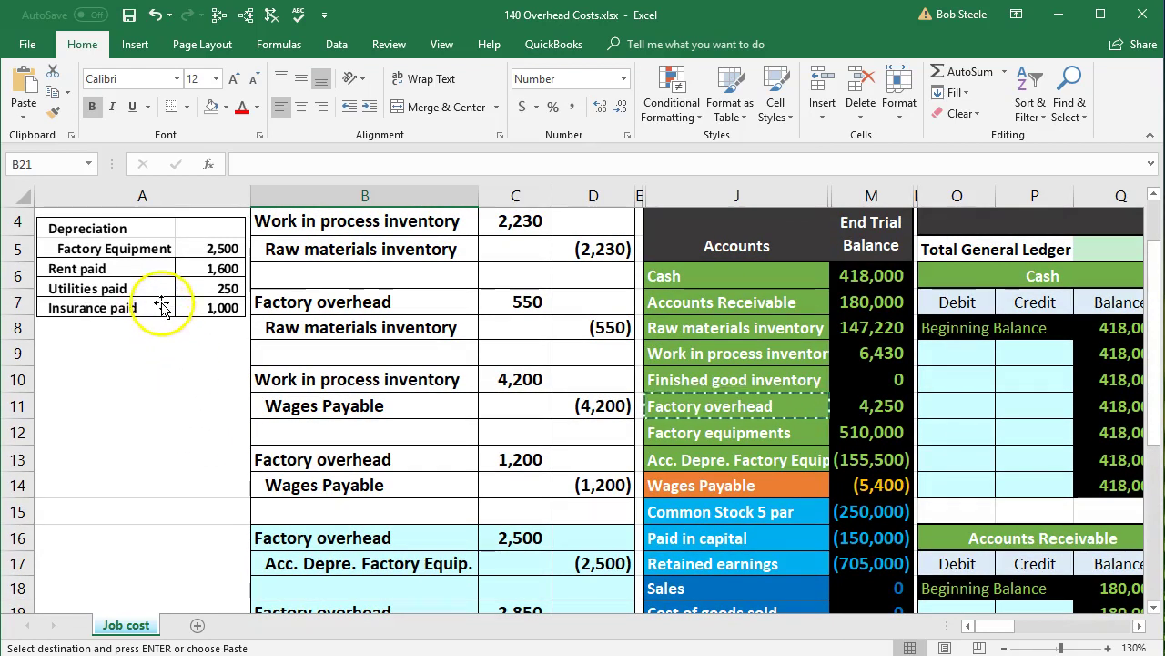
{"action": "scroll", "coordinate": [168, 314], "scroll_direction": "down", "scroll_amount": 1}
{"action": "scroll", "coordinate": [169, 334], "scroll_direction": "up", "scroll_amount": 1}
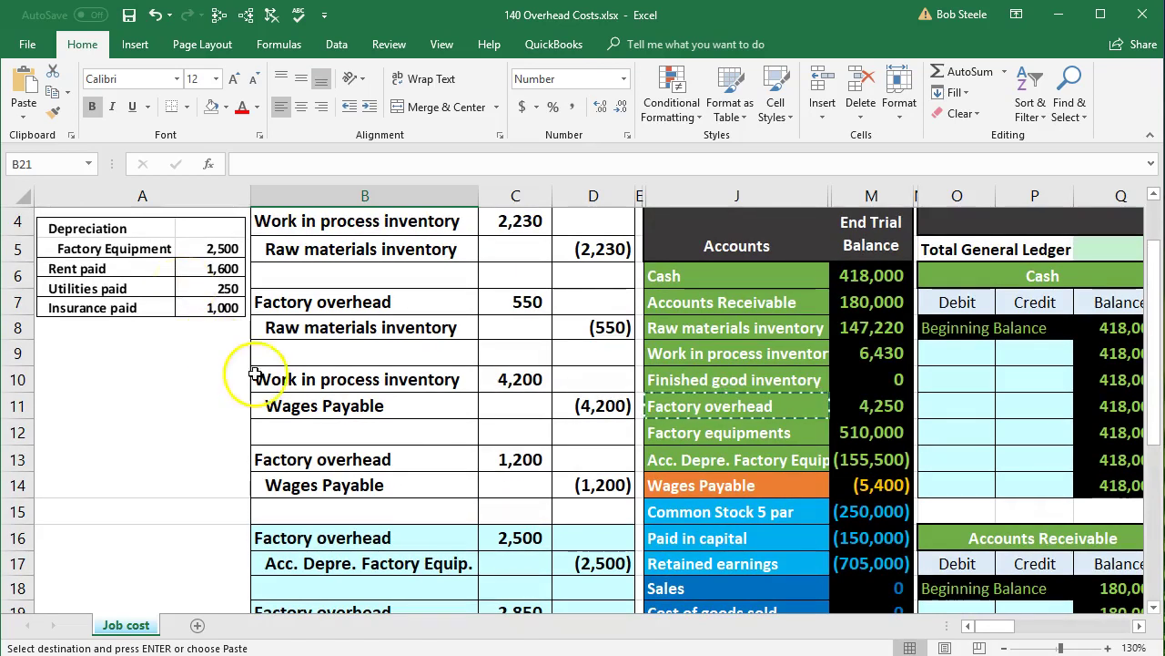
{"action": "scroll", "coordinate": [254, 375], "scroll_direction": "down", "scroll_amount": 2}
{"action": "scroll", "coordinate": [292, 437], "scroll_direction": "down", "scroll_amount": 1}
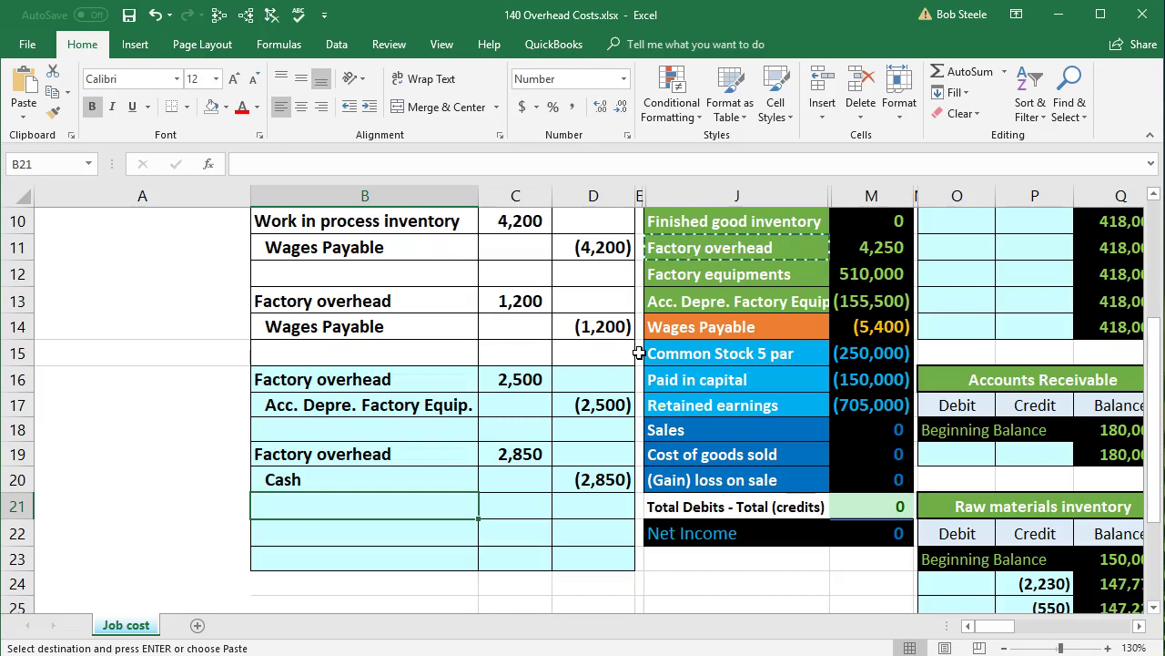
{"action": "left_click_drag", "start_coordinate": [386, 451], "coordinate": [390, 473]}
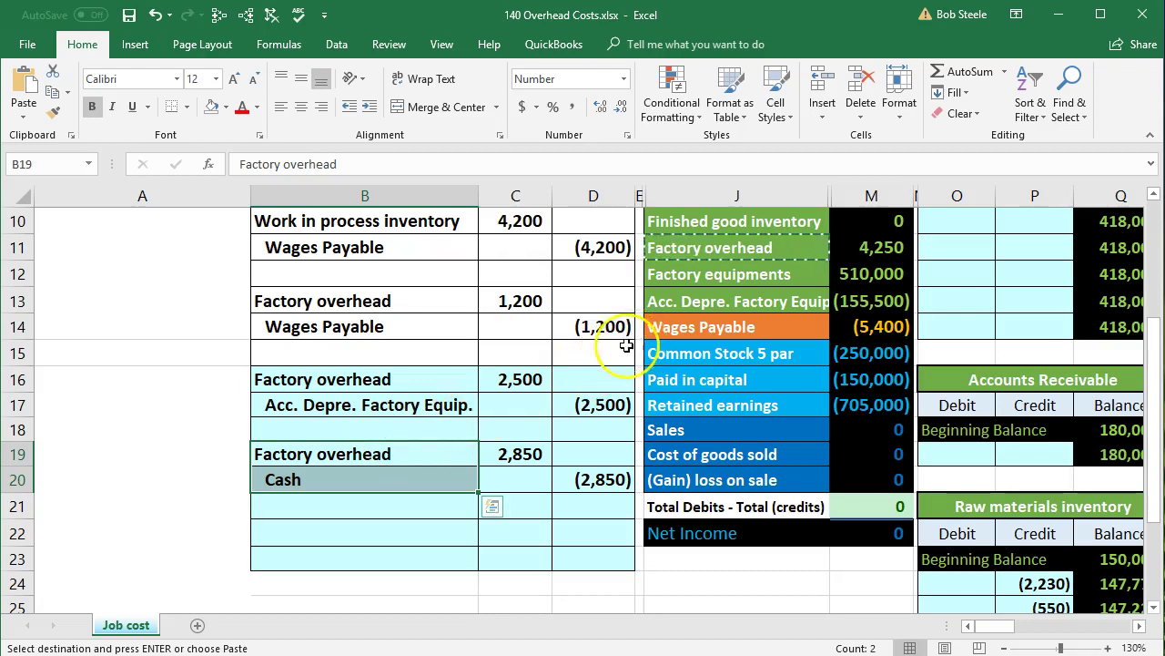
{"action": "left_click", "coordinate": [429, 474]}
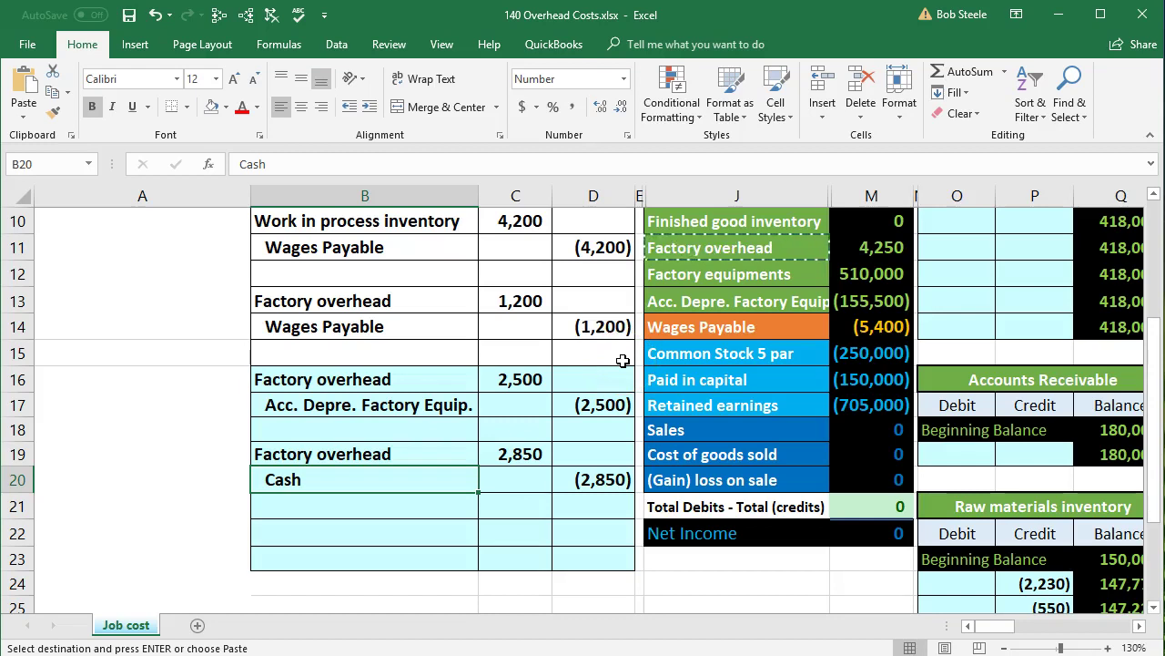
{"action": "left_click", "coordinate": [519, 453]}
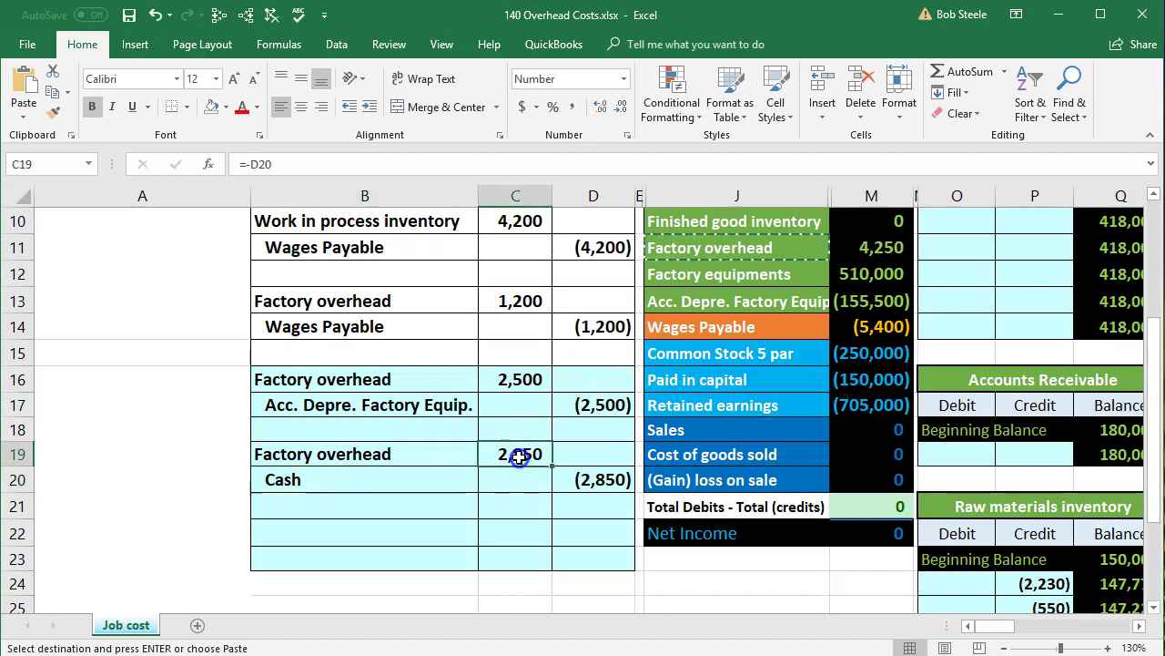
{"action": "left_click", "coordinate": [566, 485]}
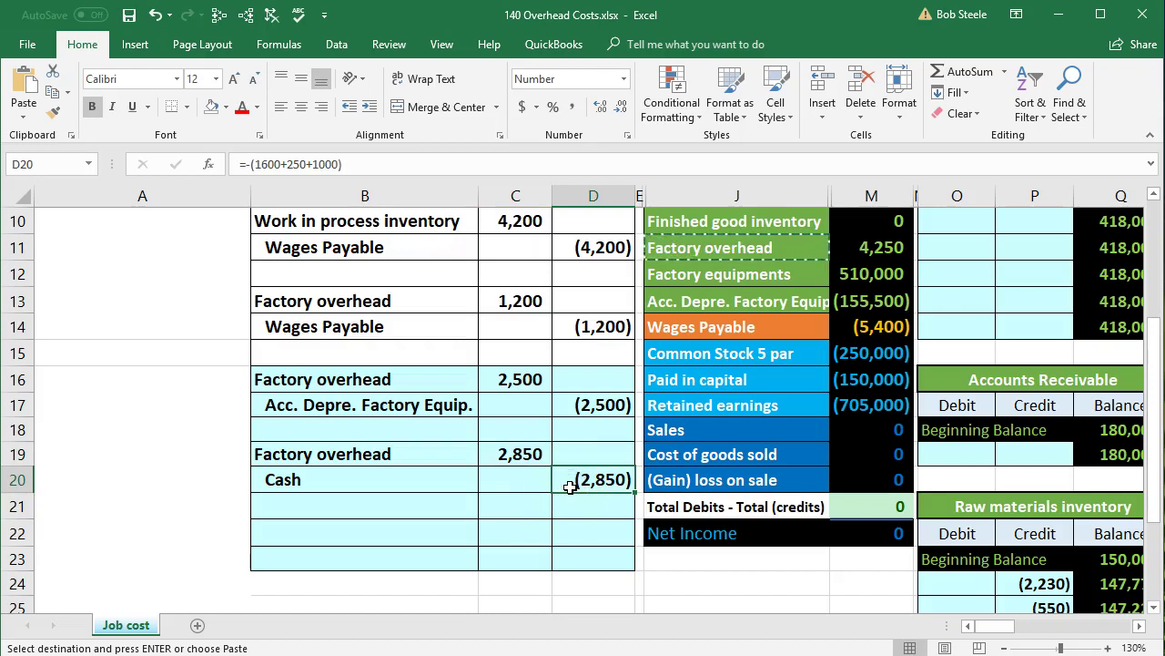
{"action": "left_click", "coordinate": [521, 454]}
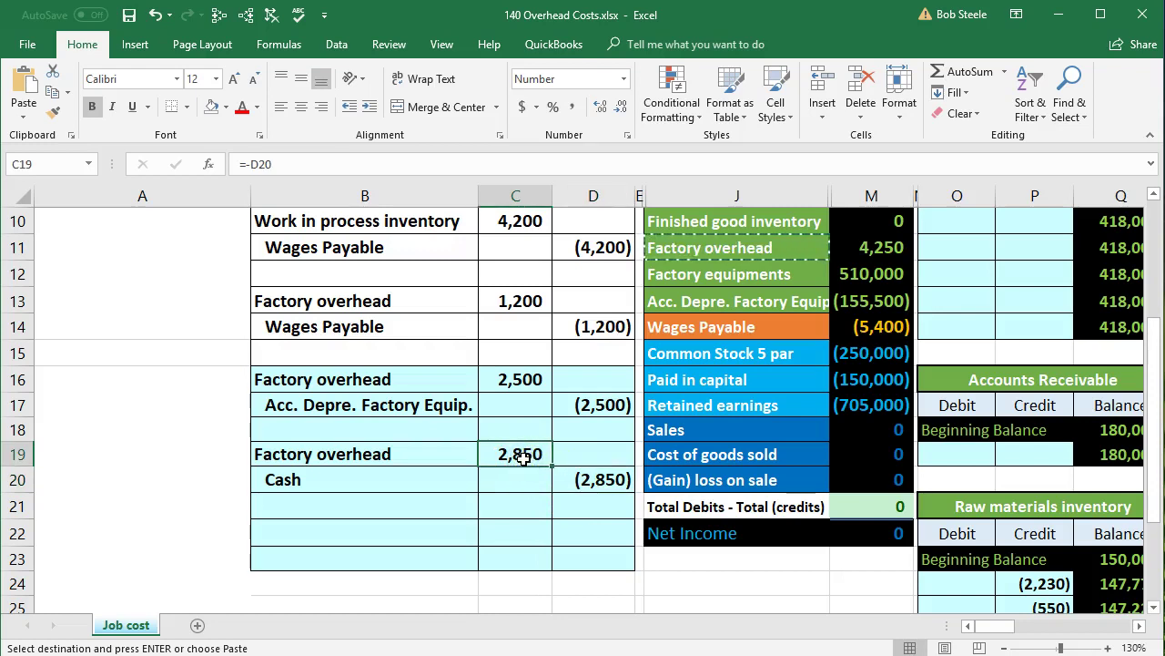
{"action": "left_click_drag", "start_coordinate": [467, 456], "coordinate": [497, 455]}
{"action": "left_click_drag", "start_coordinate": [733, 246], "coordinate": [872, 248]}
{"action": "scroll", "coordinate": [867, 296], "scroll_direction": "up", "scroll_amount": 1}
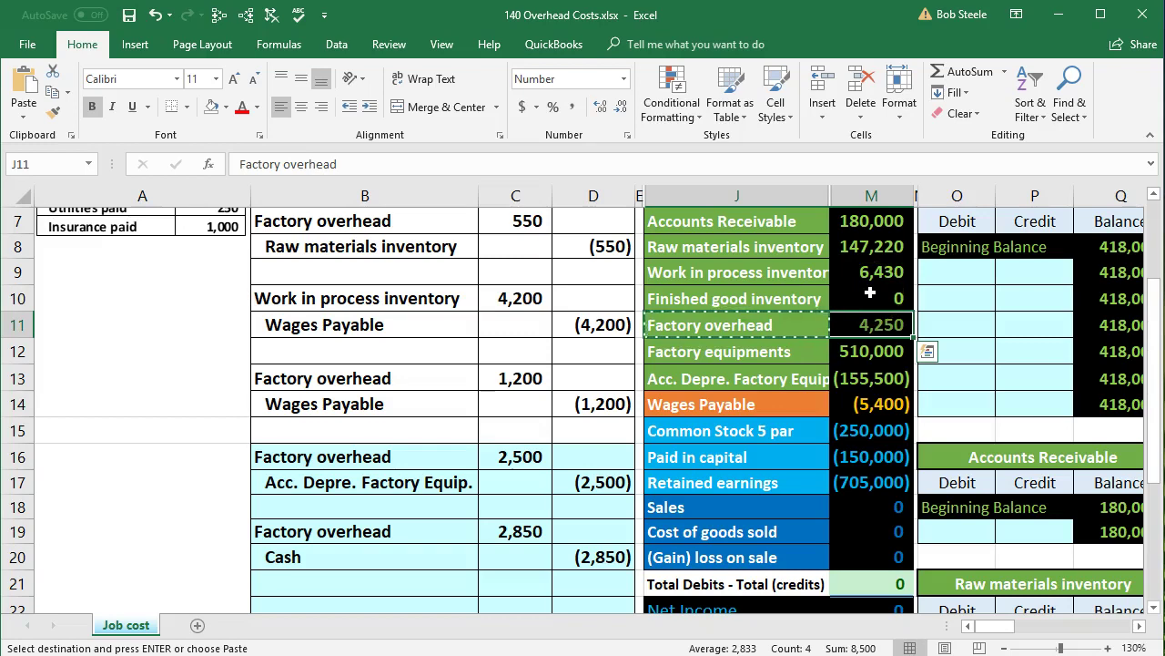
- Link the Factory overhead debit cell S28 to the 2,850 overhead debit with =C19
{"action": "key", "text": "Right"}
{"action": "key", "text": "Right"}
{"action": "key", "text": "Right"}
{"action": "key", "text": "Right"}
{"action": "key", "text": "Right"}
{"action": "key", "text": "Right"}
{"action": "key", "text": "Down"}
{"action": "key", "text": "Down"}
{"action": "key", "text": "Down"}
{"action": "key", "text": "Down"}
{"action": "key", "text": "Down"}
{"action": "key", "text": "Down"}
{"action": "key", "text": "Down"}
{"action": "key", "text": "Down"}
{"action": "key", "text": "Down"}
{"action": "key", "text": "Down"}
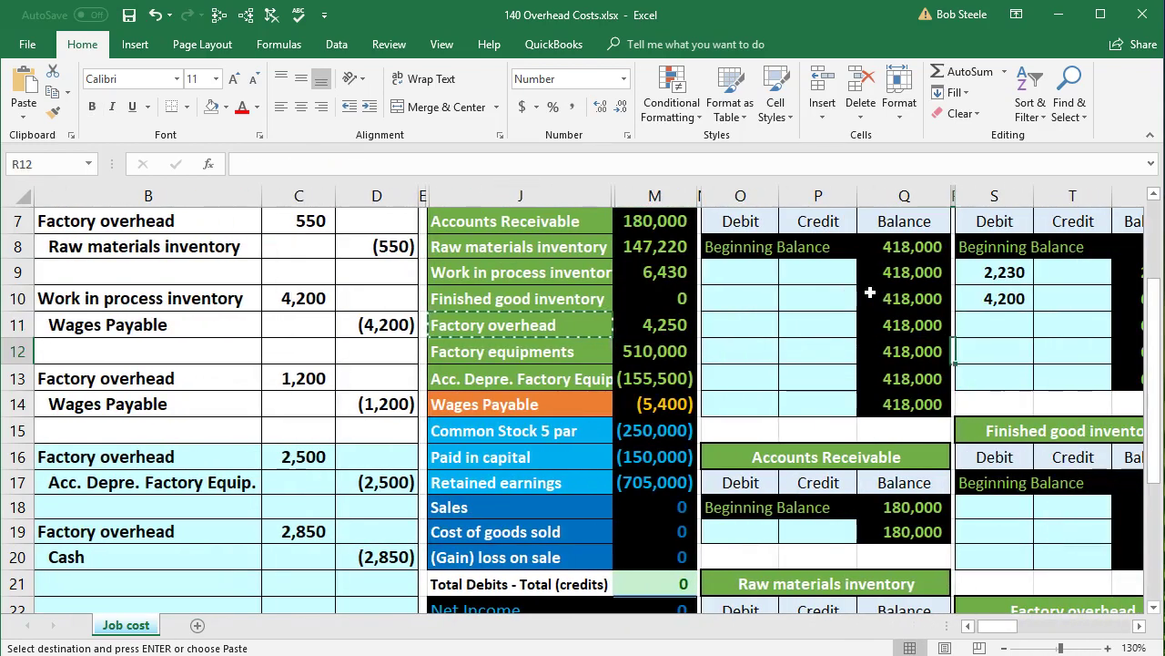
{"action": "key", "text": "Down"}
{"action": "key", "text": "Down"}
{"action": "key", "text": "Down"}
{"action": "key", "text": "Down"}
{"action": "key", "text": "Down"}
{"action": "key", "text": "Down"}
{"action": "key", "text": "Down"}
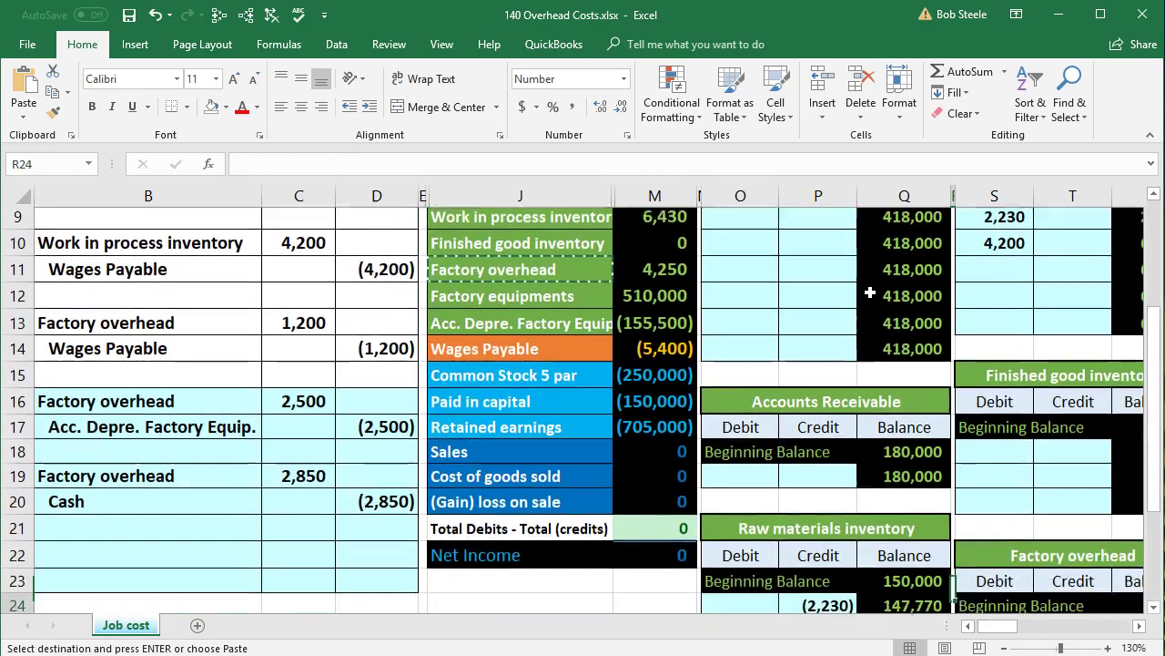
{"action": "key", "text": "Right"}
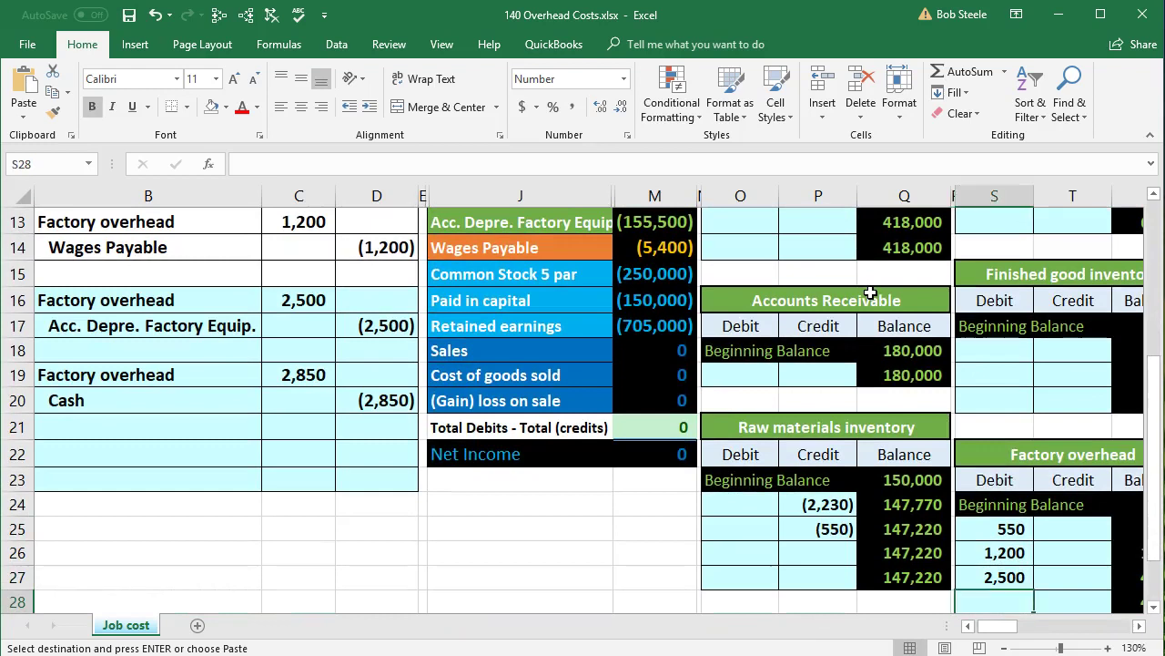
{"action": "scroll", "coordinate": [871, 292], "scroll_direction": "down", "scroll_amount": 1}
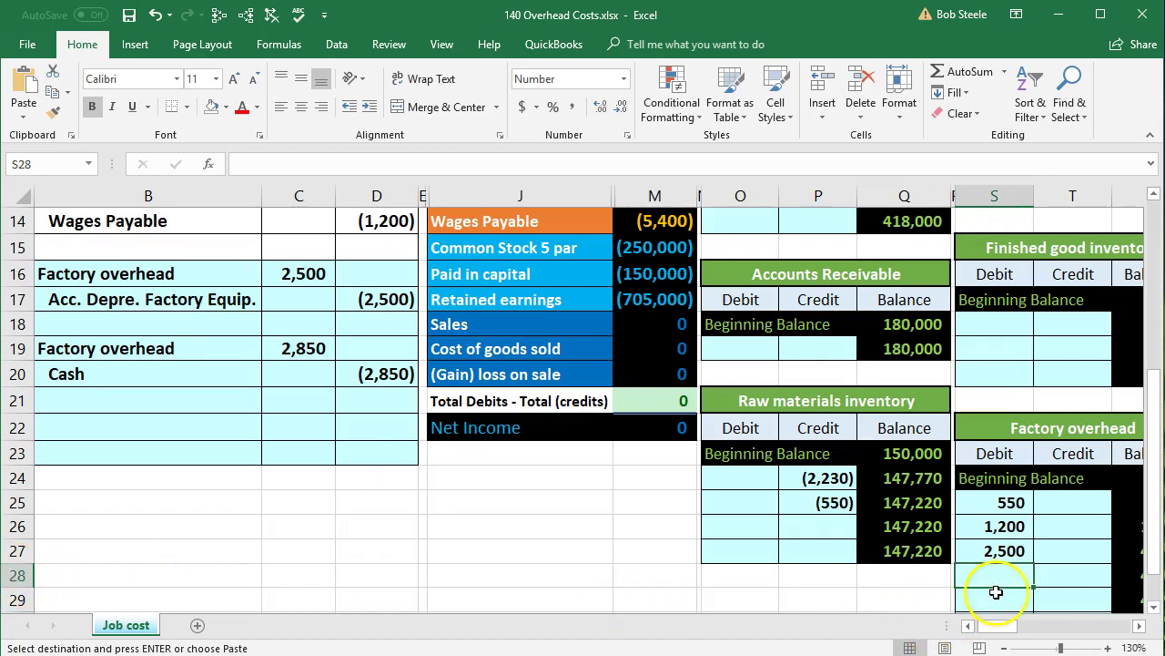
{"action": "type", "text": "="}
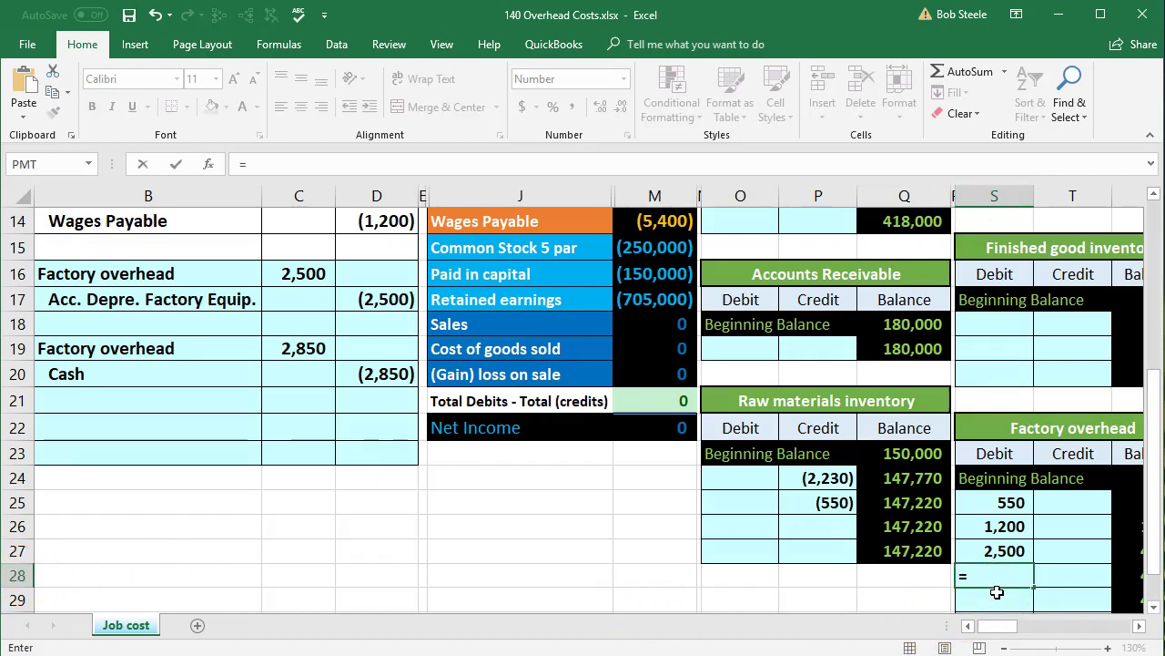
{"action": "left_click", "coordinate": [315, 349]}
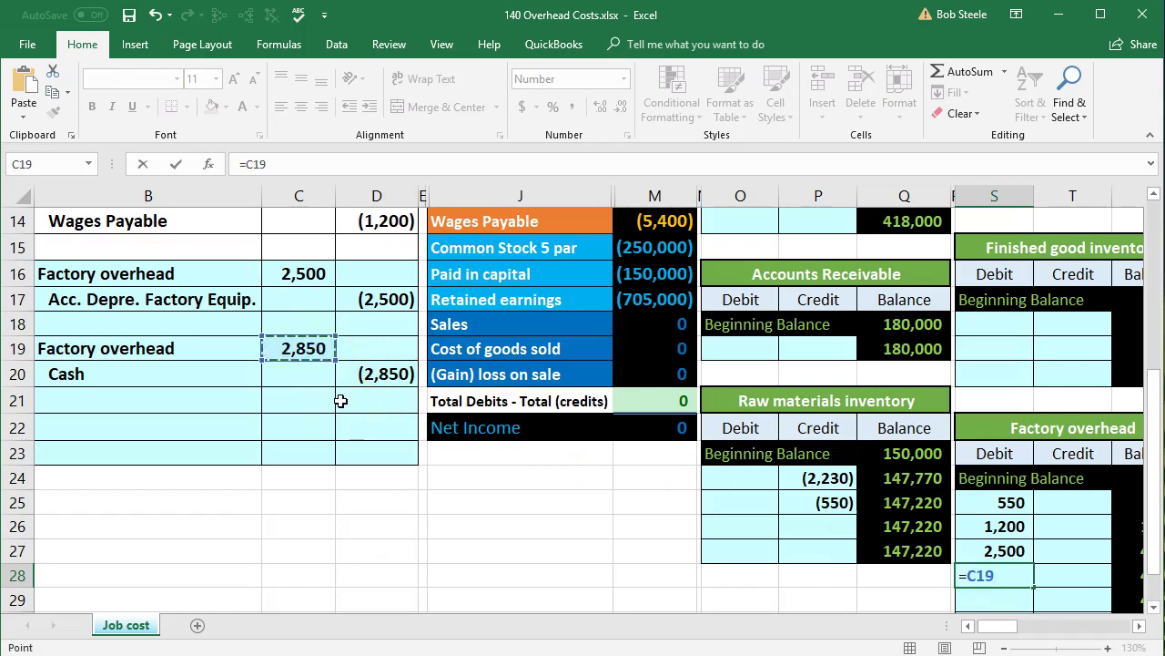
{"action": "key", "text": "Return"}
{"action": "key", "text": "Right"}
{"action": "key", "text": "Right"}
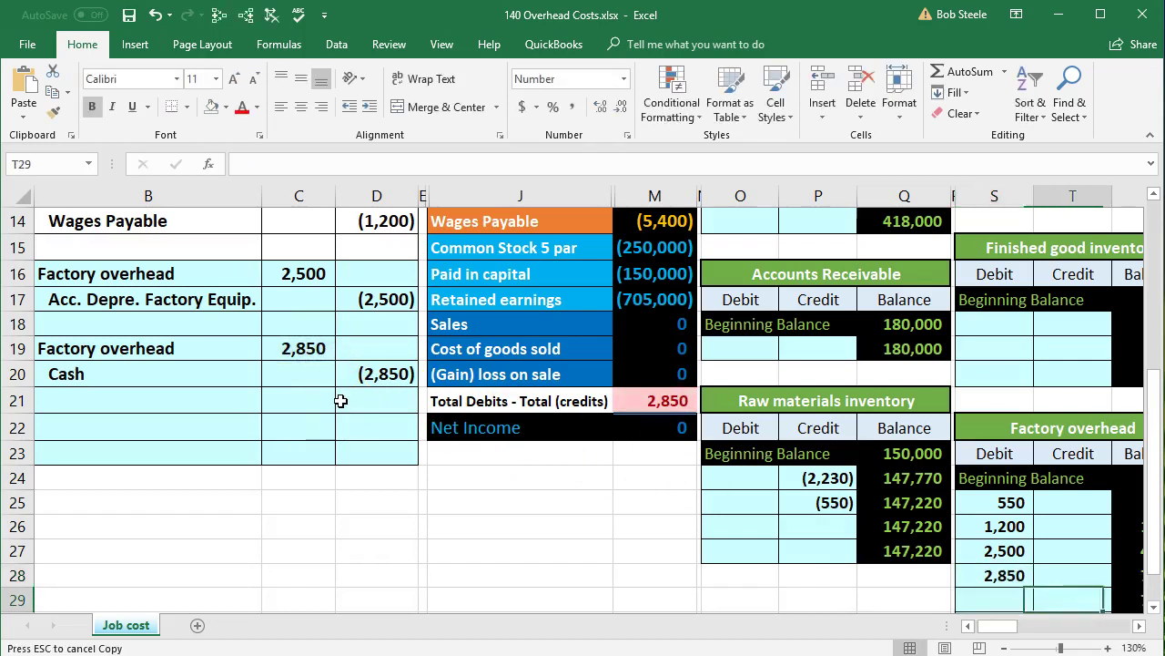
- Verify the Factory overhead balance of 7,100 feeds the trial balance, now 2,850 out of balance
{"action": "left_click", "coordinate": [923, 549]}
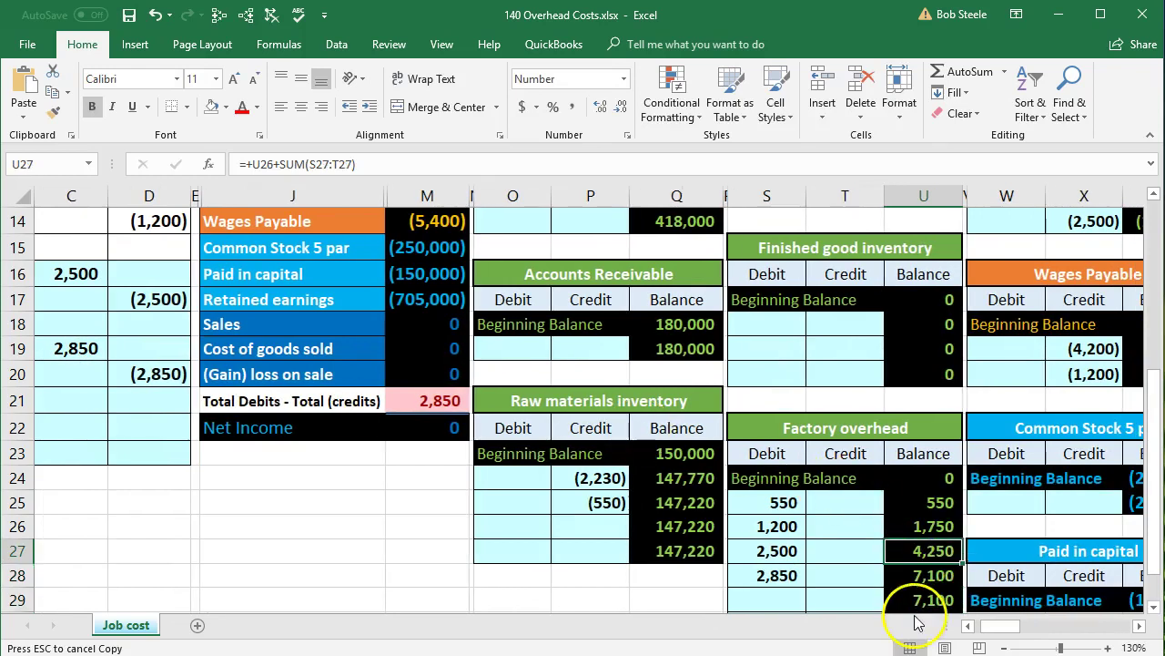
{"action": "left_click", "coordinate": [764, 576]}
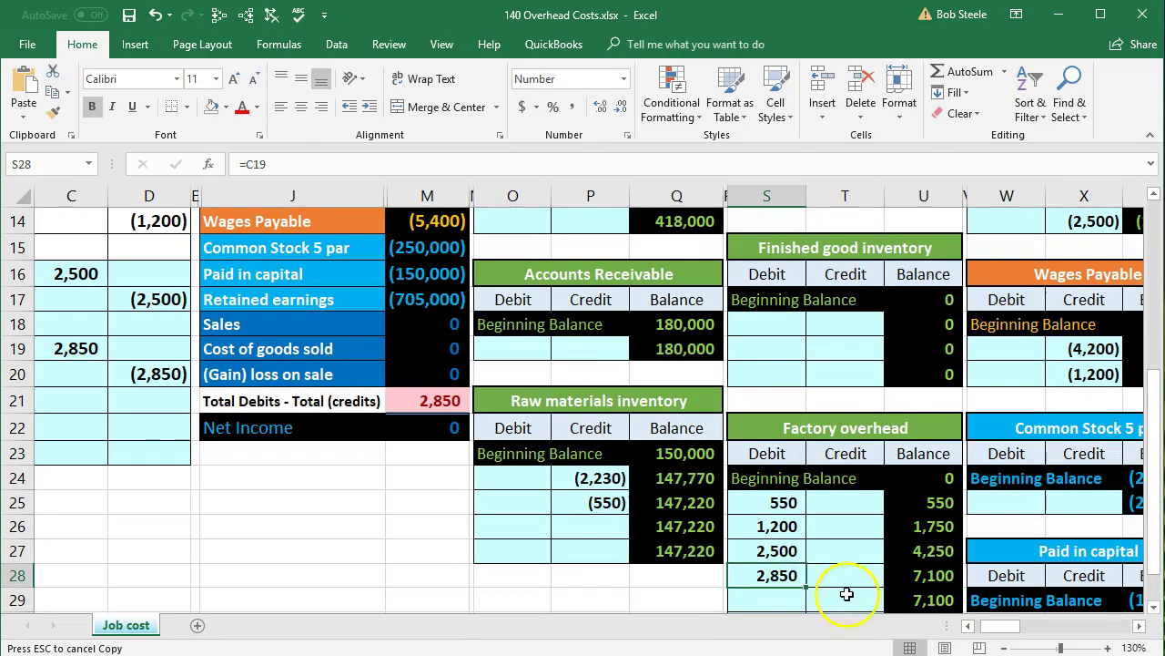
{"action": "left_click", "coordinate": [904, 577]}
{"action": "scroll", "coordinate": [901, 572], "scroll_direction": "down", "scroll_amount": 1}
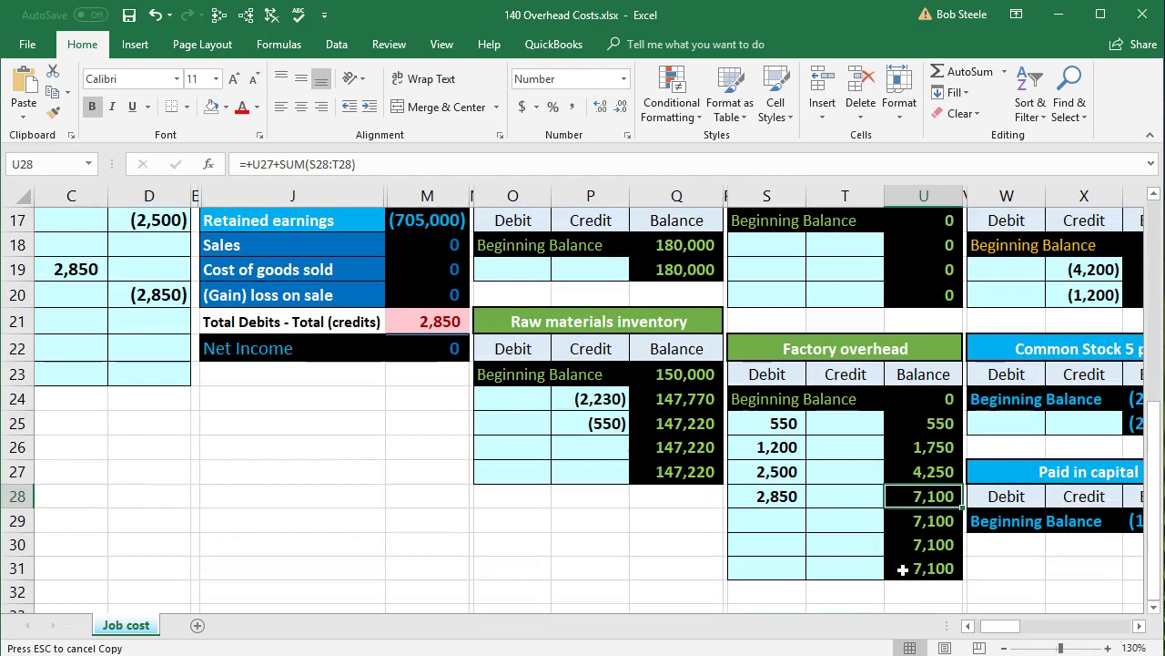
{"action": "left_click", "coordinate": [903, 569]}
{"action": "left_click", "coordinate": [247, 18]}
{"action": "scroll", "coordinate": [412, 476], "scroll_direction": "up", "scroll_amount": 3}
{"action": "left_click", "coordinate": [446, 296]}
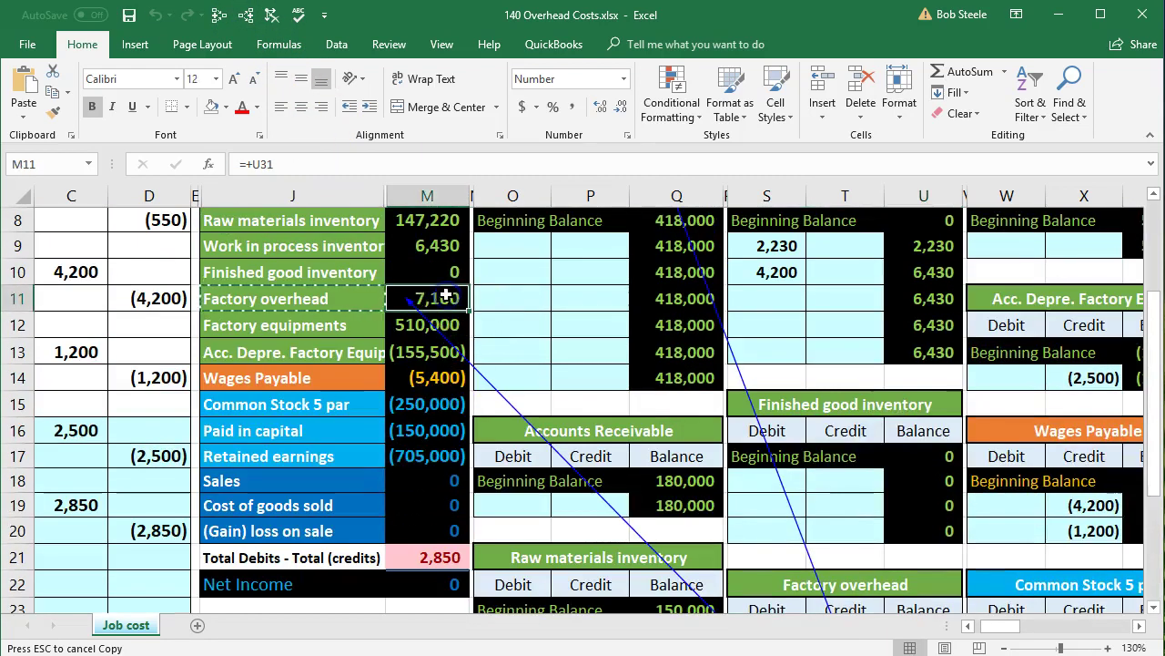
{"action": "left_click", "coordinate": [453, 555]}
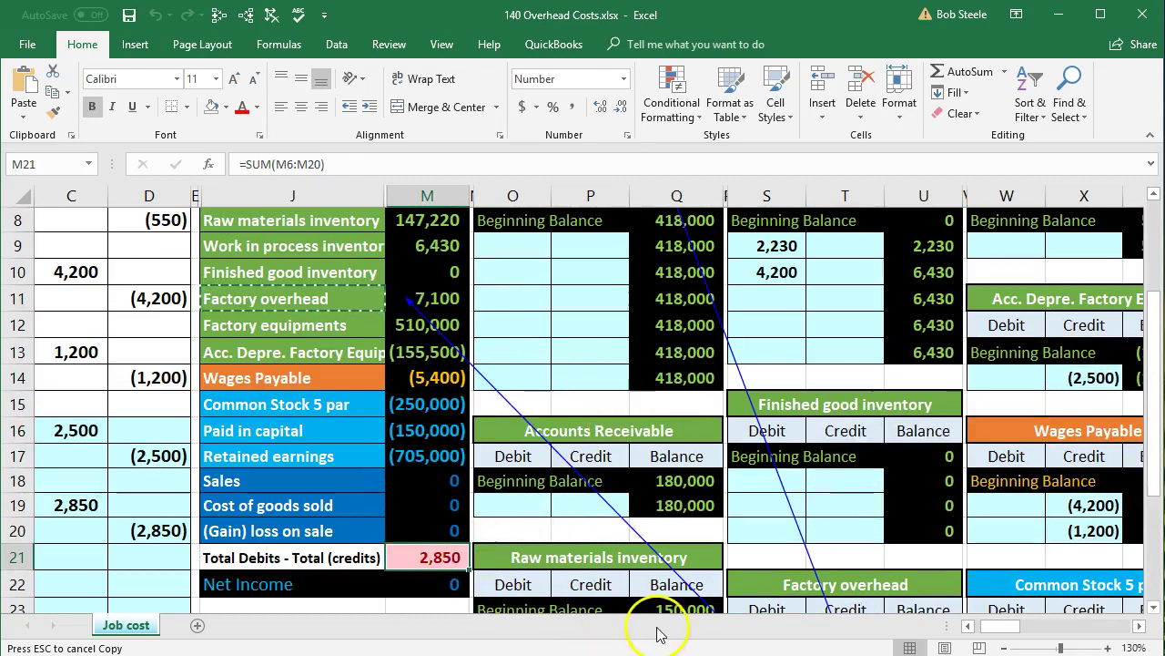
- Return to the journal entries and select the Cash credit line in D20
{"action": "left_click", "coordinate": [968, 626]}
{"action": "left_click", "coordinate": [969, 625]}
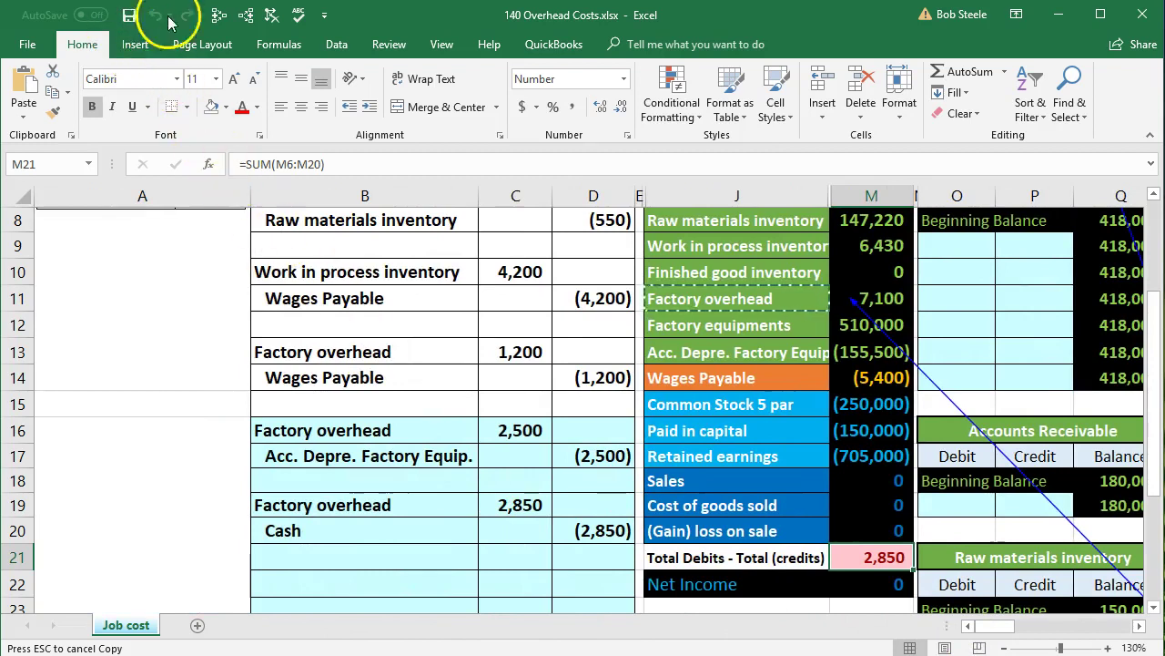
{"action": "left_click_drag", "start_coordinate": [386, 528], "coordinate": [559, 540]}
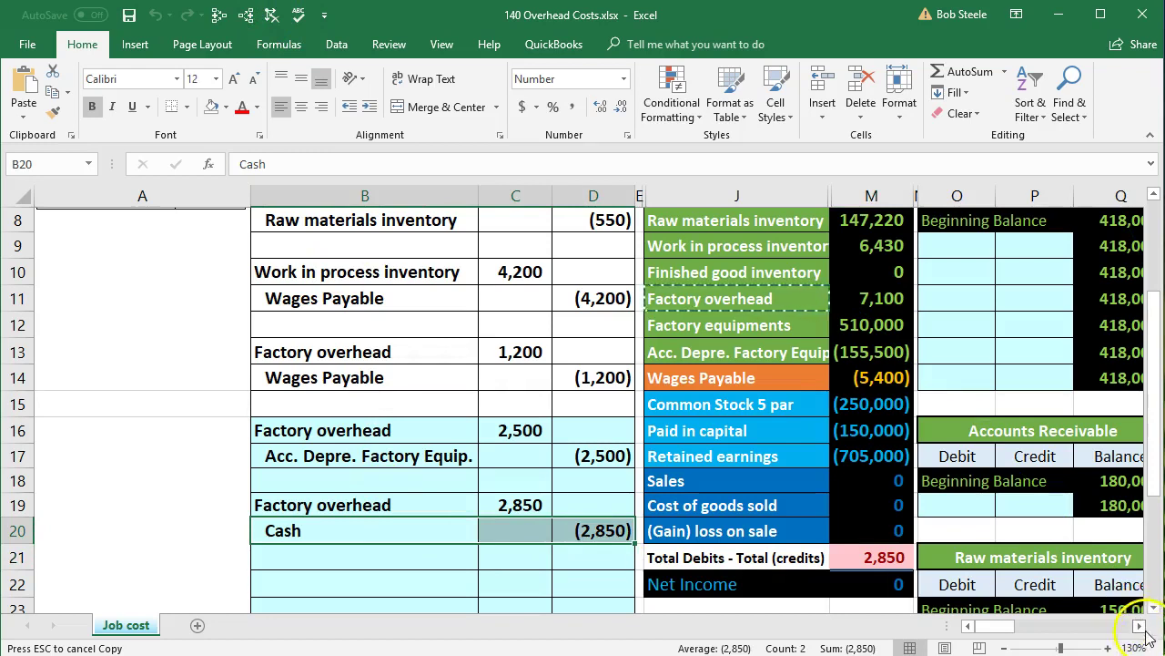
- Post the (2,850) credit to the Cash ledger cell P9 with =D20
{"action": "left_click", "coordinate": [1142, 627]}
{"action": "scroll", "coordinate": [963, 582], "scroll_direction": "up", "scroll_amount": 1}
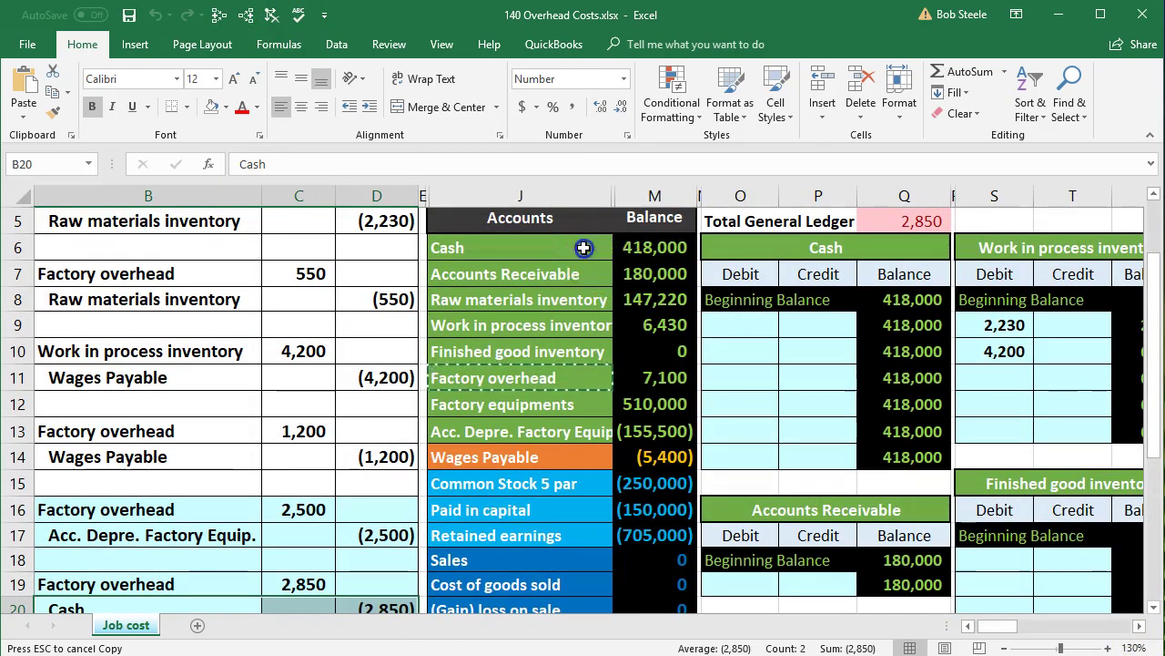
{"action": "left_click_drag", "start_coordinate": [608, 248], "coordinate": [628, 248]}
{"action": "key", "text": "ctrl+v"}
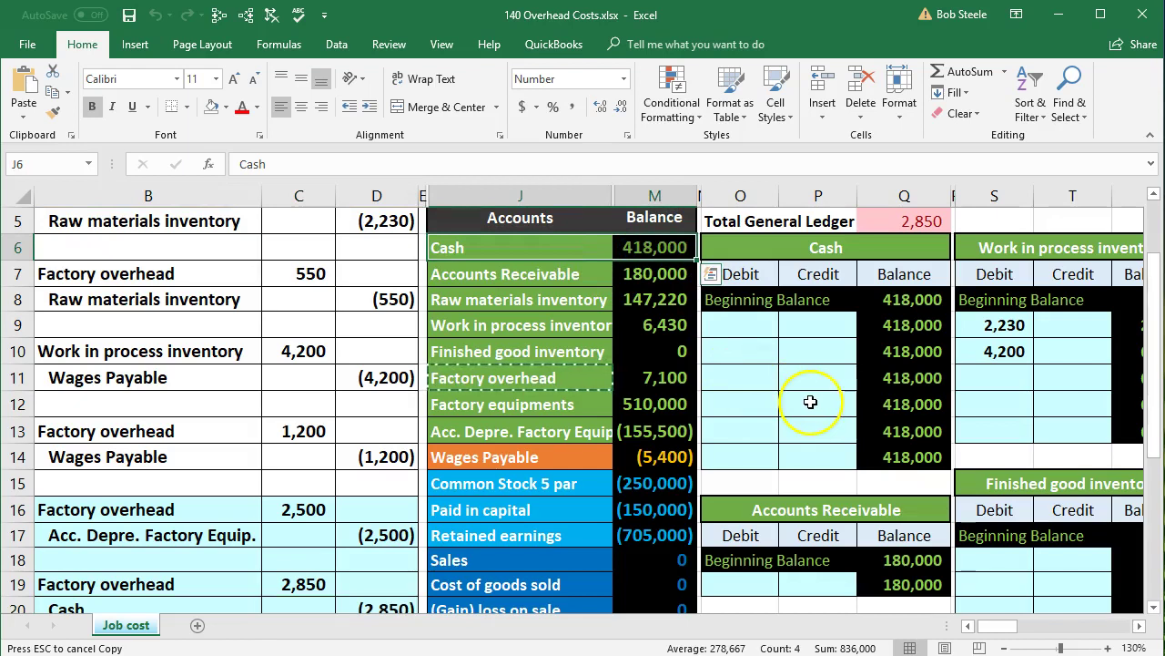
{"action": "left_click", "coordinate": [818, 325]}
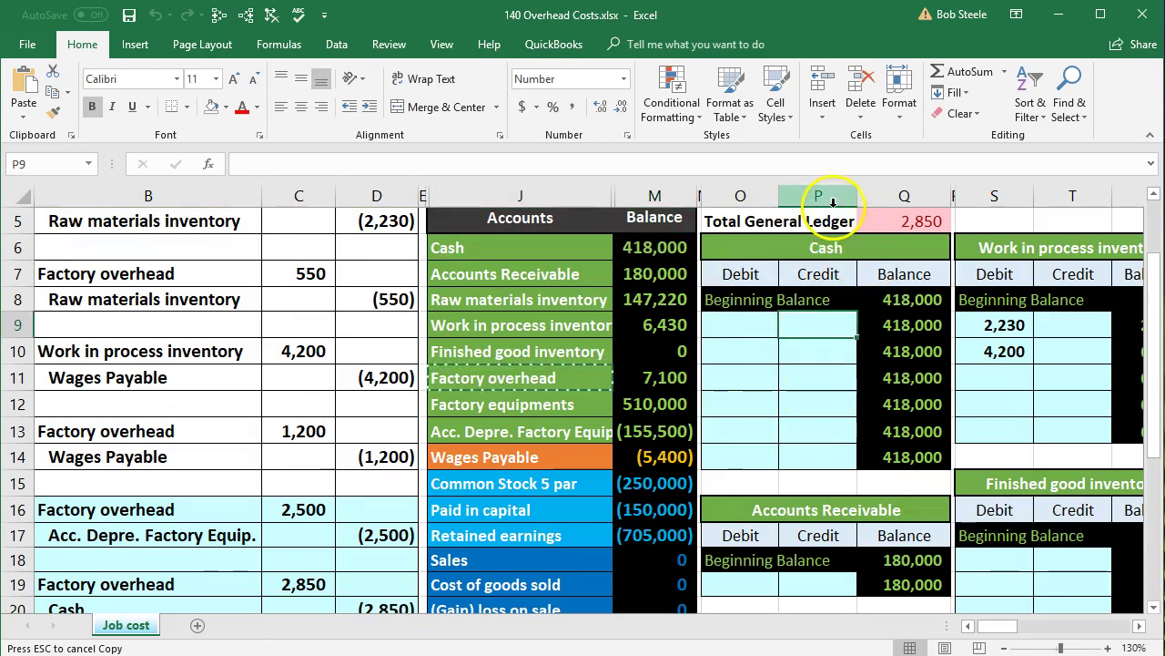
{"action": "key", "text": "Escape"}
{"action": "type", "text": "="}
{"action": "scroll", "coordinate": [859, 301], "scroll_direction": "down", "scroll_amount": 1}
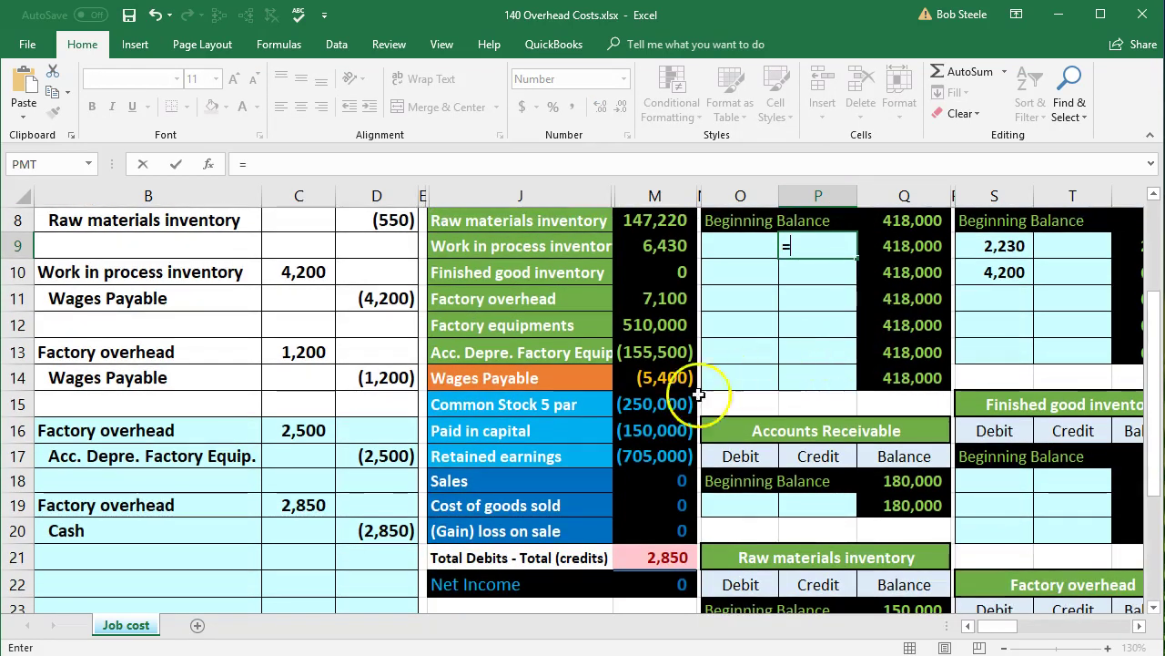
{"action": "left_click", "coordinate": [385, 530]}
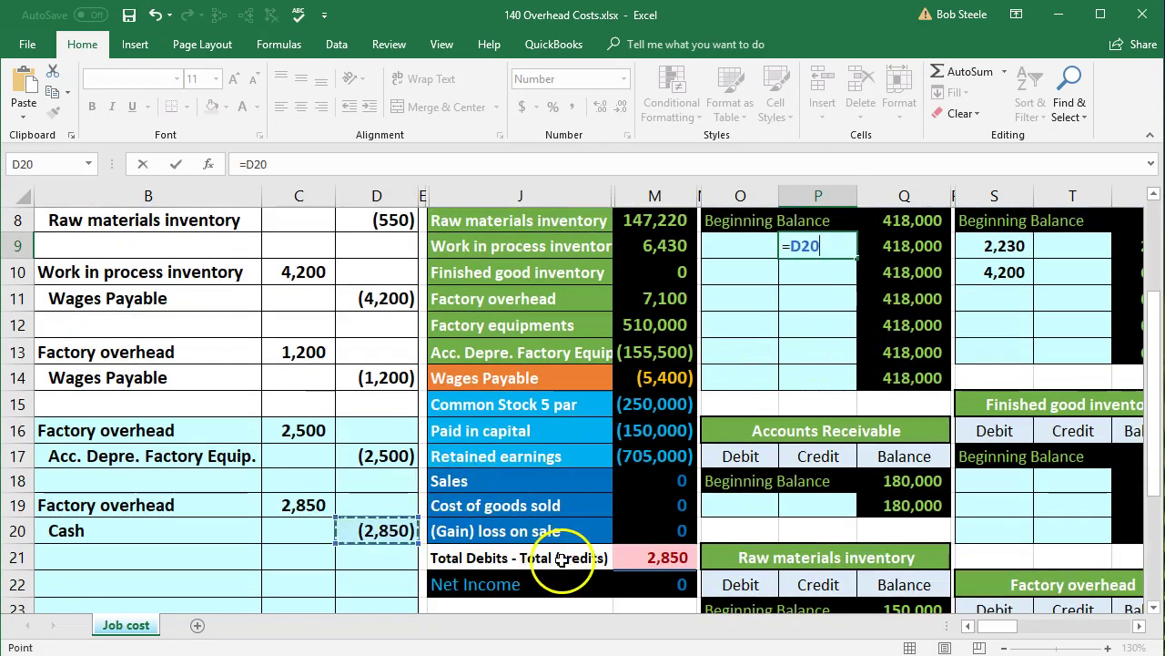
{"action": "key", "text": "Return"}
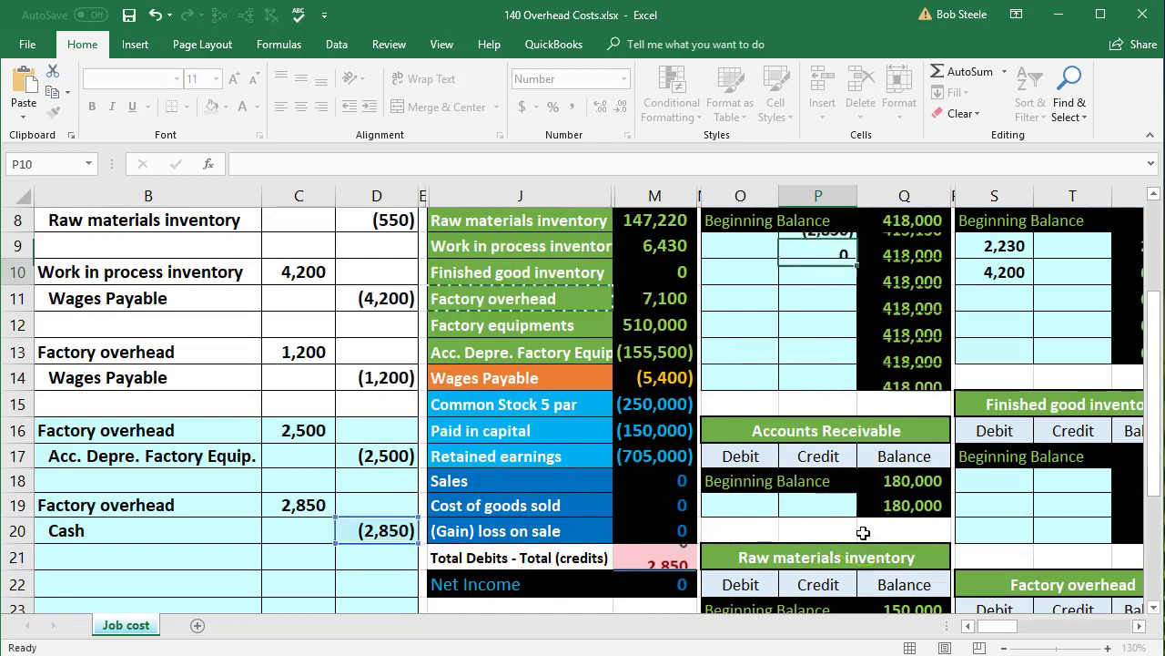
- Check the Cash running balances and trace precedents for the ending balance of 415,150
{"action": "scroll", "coordinate": [874, 428], "scroll_direction": "up", "scroll_amount": 1}
{"action": "left_click", "coordinate": [908, 306]}
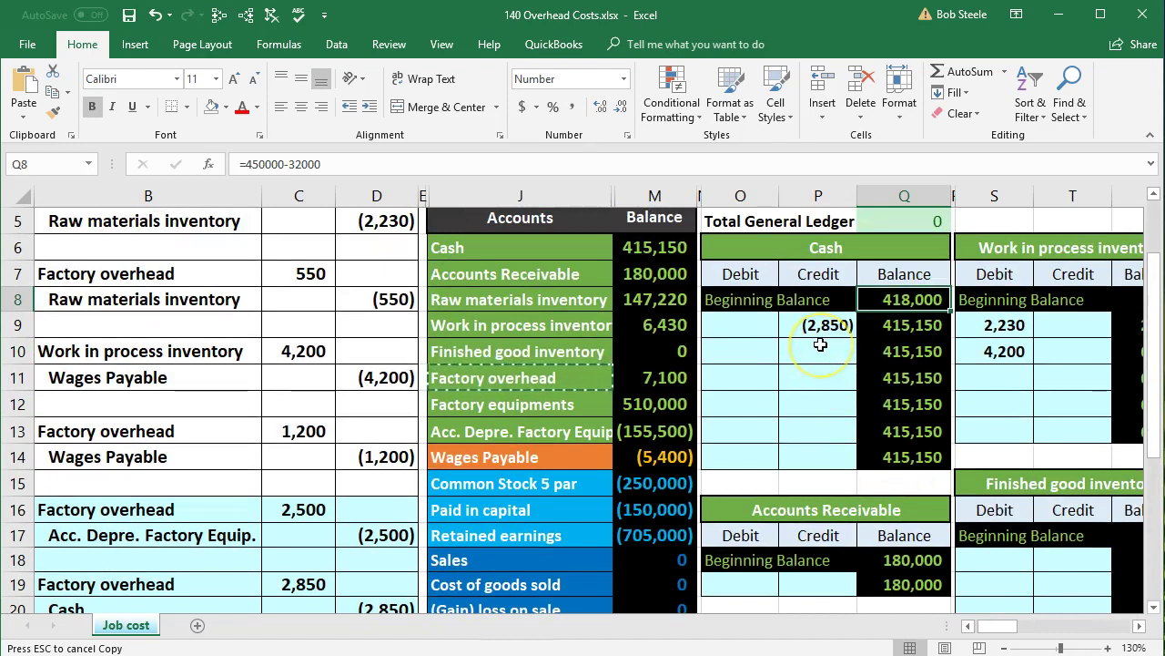
{"action": "left_click", "coordinate": [907, 325]}
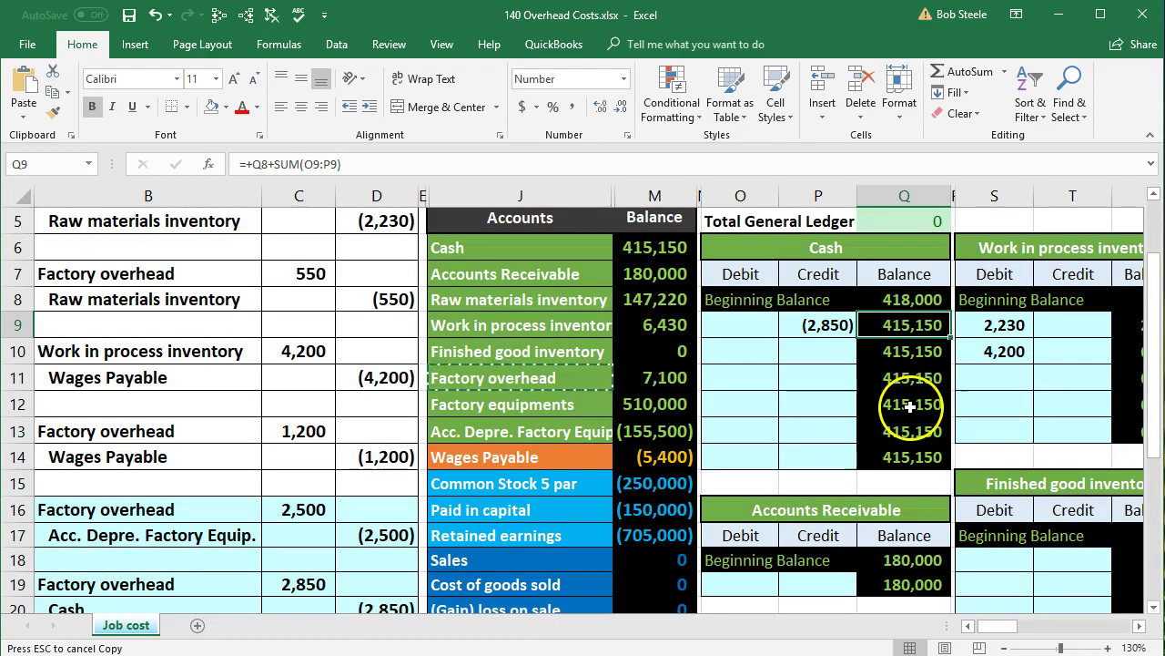
{"action": "left_click", "coordinate": [908, 453]}
{"action": "left_click", "coordinate": [246, 15]}
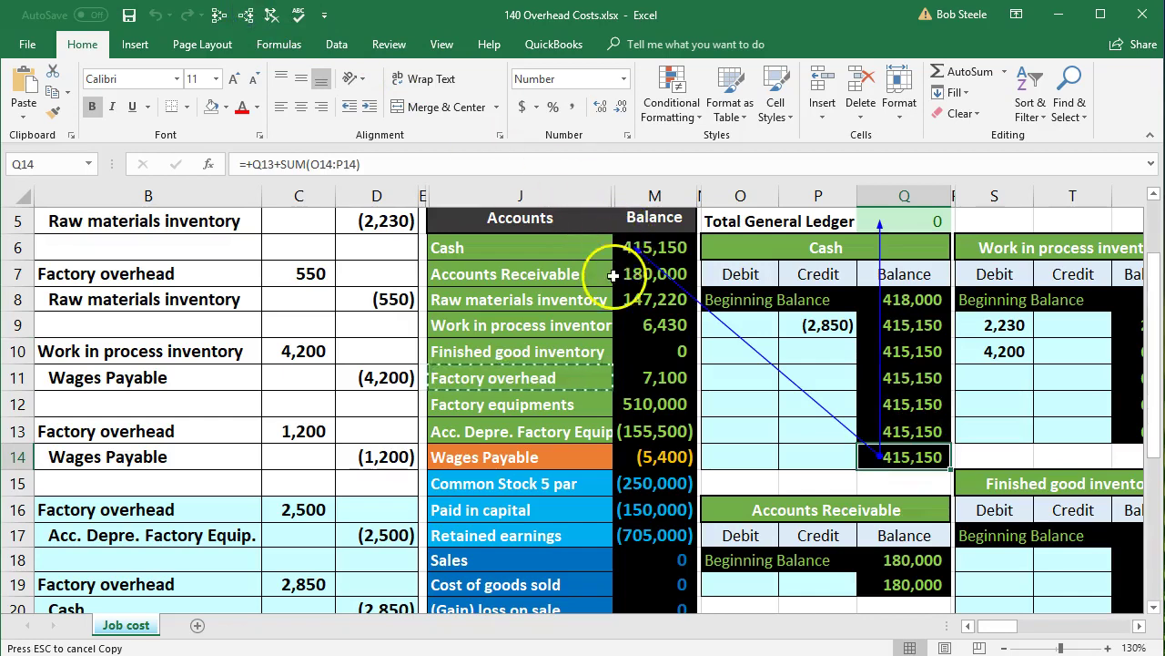
- Confirm the trial balance debits minus credits total is zero and review the Net Income formula
{"action": "scroll", "coordinate": [622, 305], "scroll_direction": "down", "scroll_amount": 2}
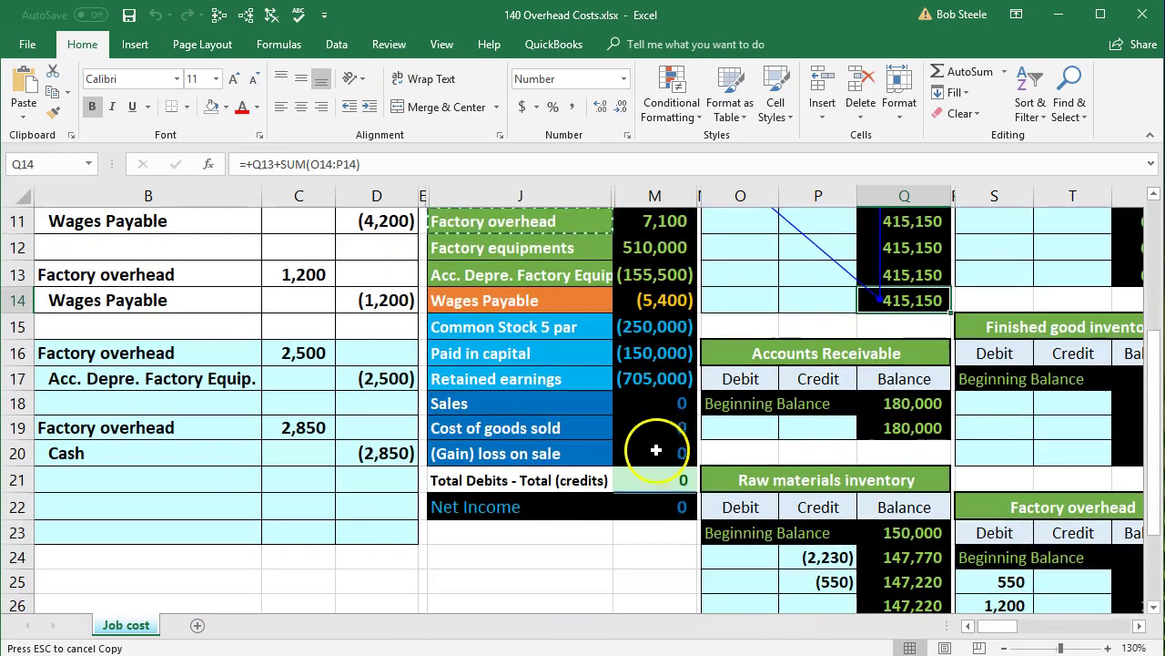
{"action": "left_click", "coordinate": [651, 480]}
{"action": "double_click", "coordinate": [651, 480]}
{"action": "key", "text": "Return"}
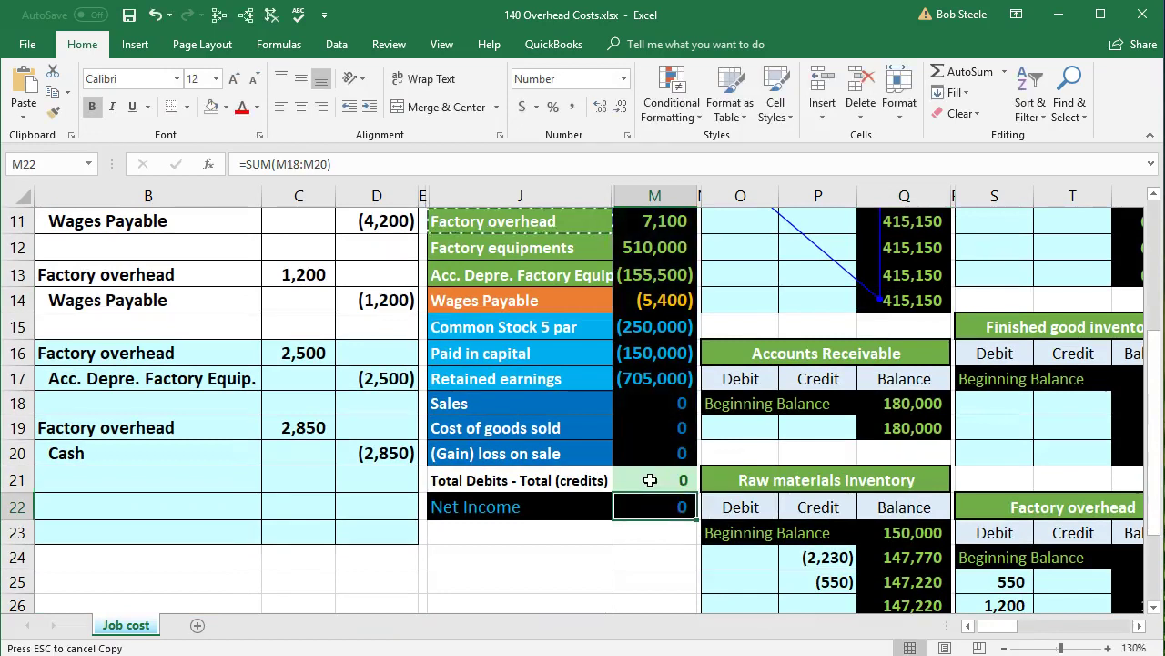
{"action": "double_click", "coordinate": [647, 497]}
{"action": "key", "text": "Return"}
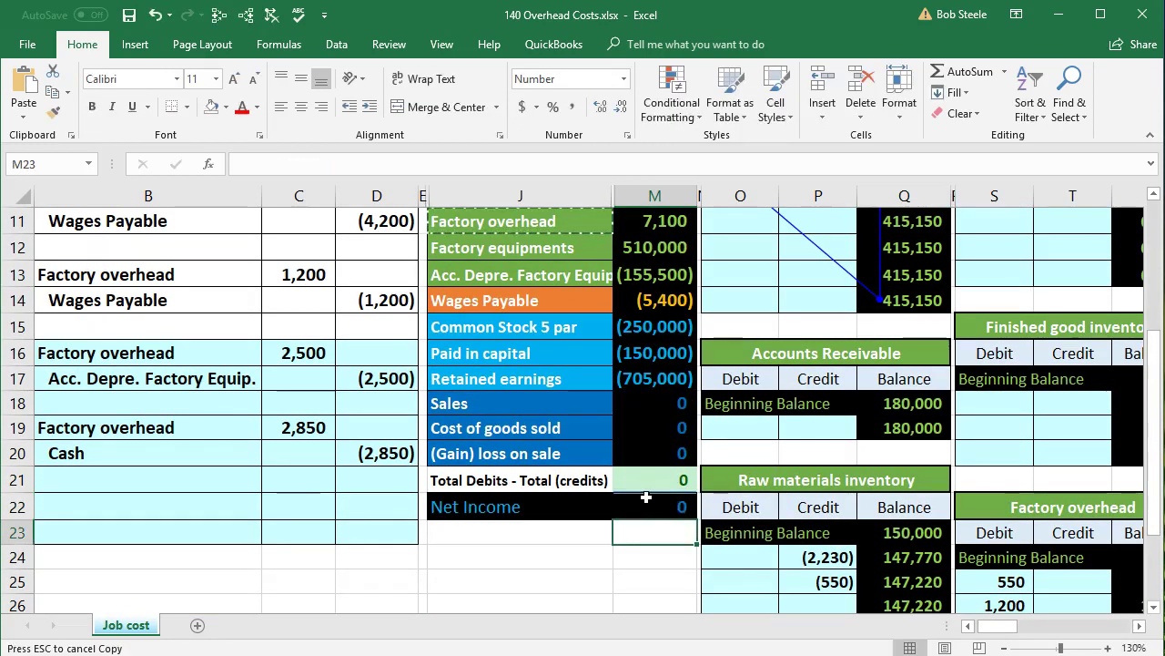
{"action": "left_click", "coordinate": [967, 626]}
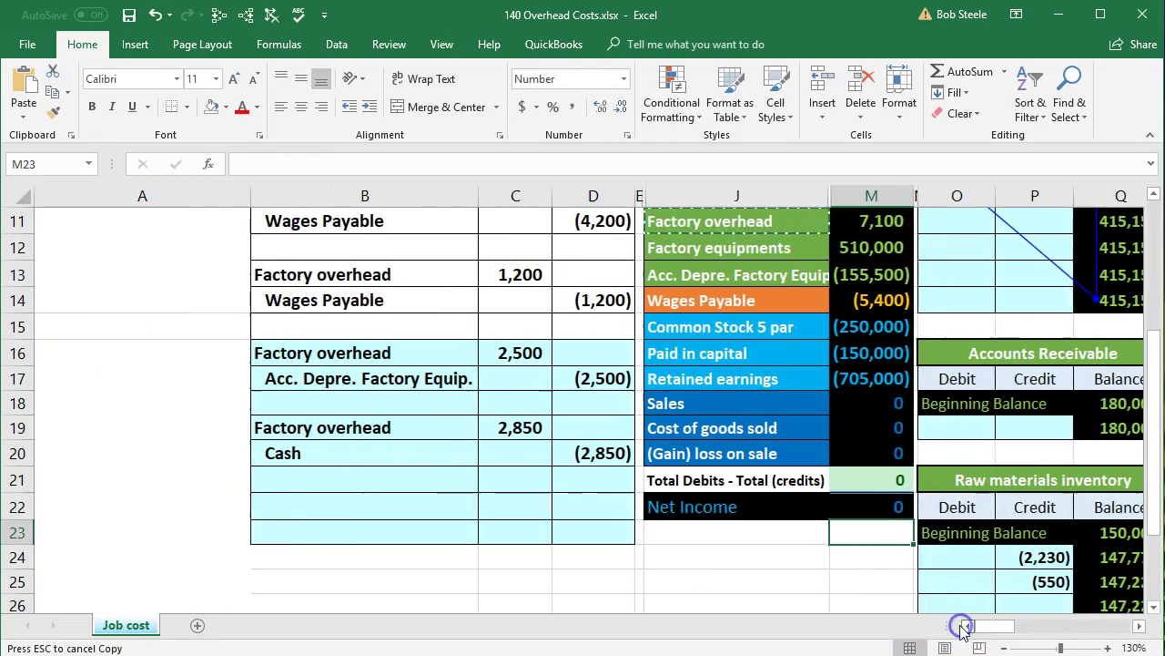
- Scroll to the Job Cost Record for jobs B15, B17 and B19 and select the Job B15 overhead cell
{"action": "scroll", "coordinate": [456, 548], "scroll_direction": "up", "scroll_amount": 2}
{"action": "scroll", "coordinate": [455, 548], "scroll_direction": "up", "scroll_amount": 1}
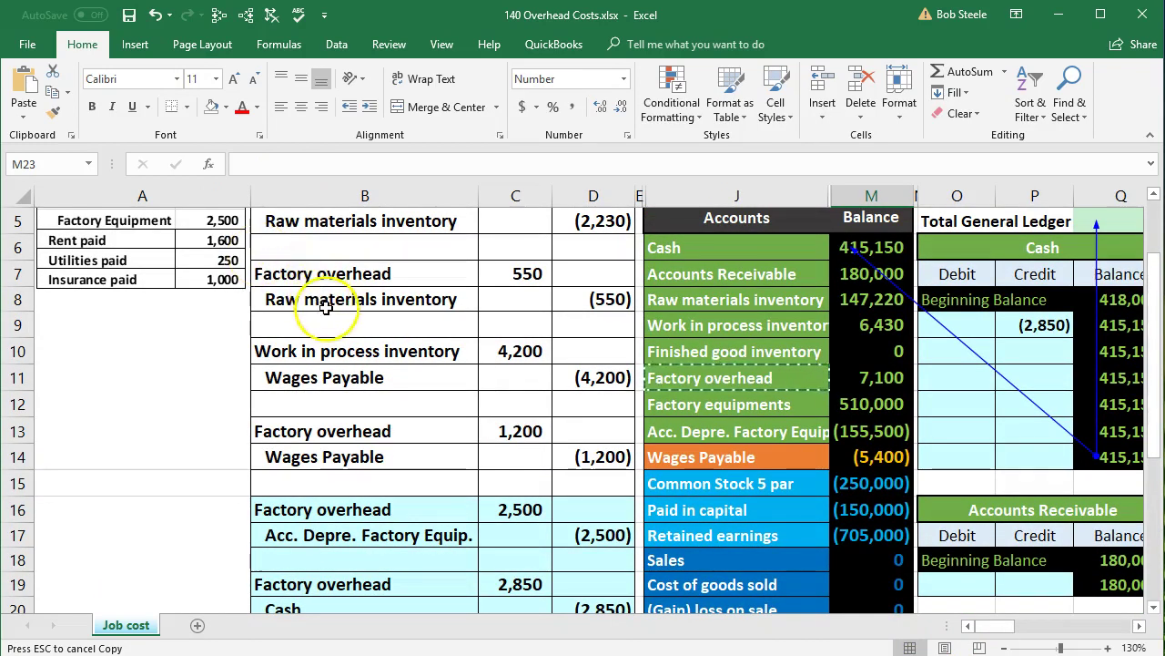
{"action": "scroll", "coordinate": [328, 309], "scroll_direction": "down", "scroll_amount": 1}
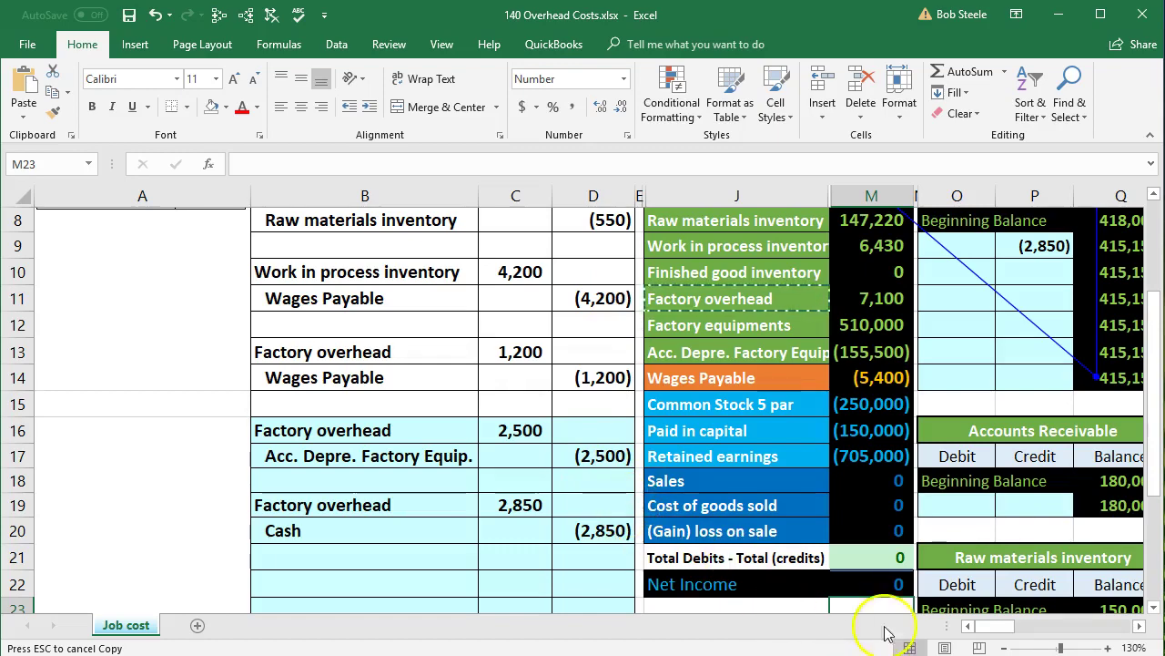
{"action": "left_click_drag", "start_coordinate": [999, 628], "coordinate": [1073, 628]}
{"action": "scroll", "coordinate": [1072, 629], "scroll_direction": "up", "scroll_amount": 2}
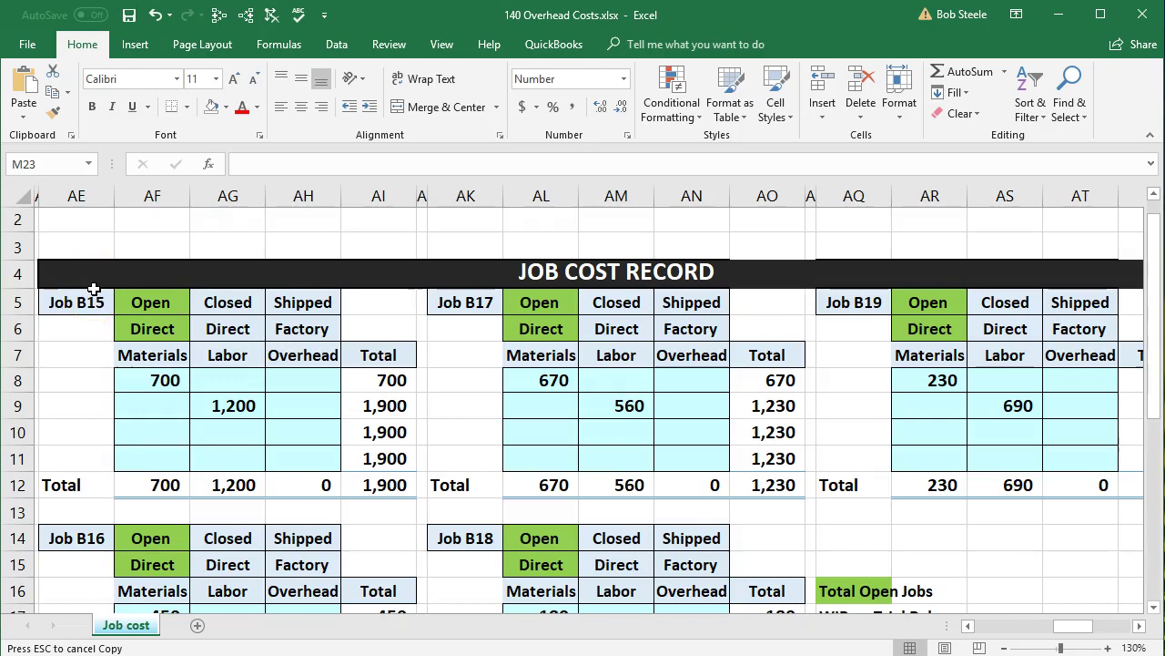
{"action": "left_click", "coordinate": [286, 438]}
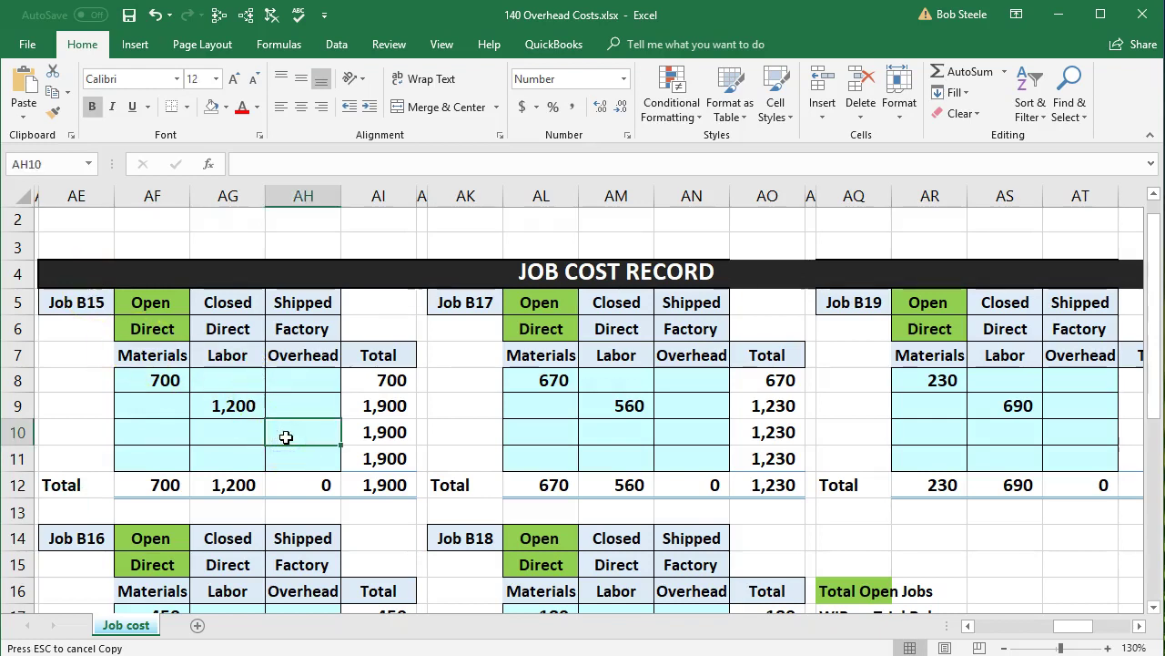